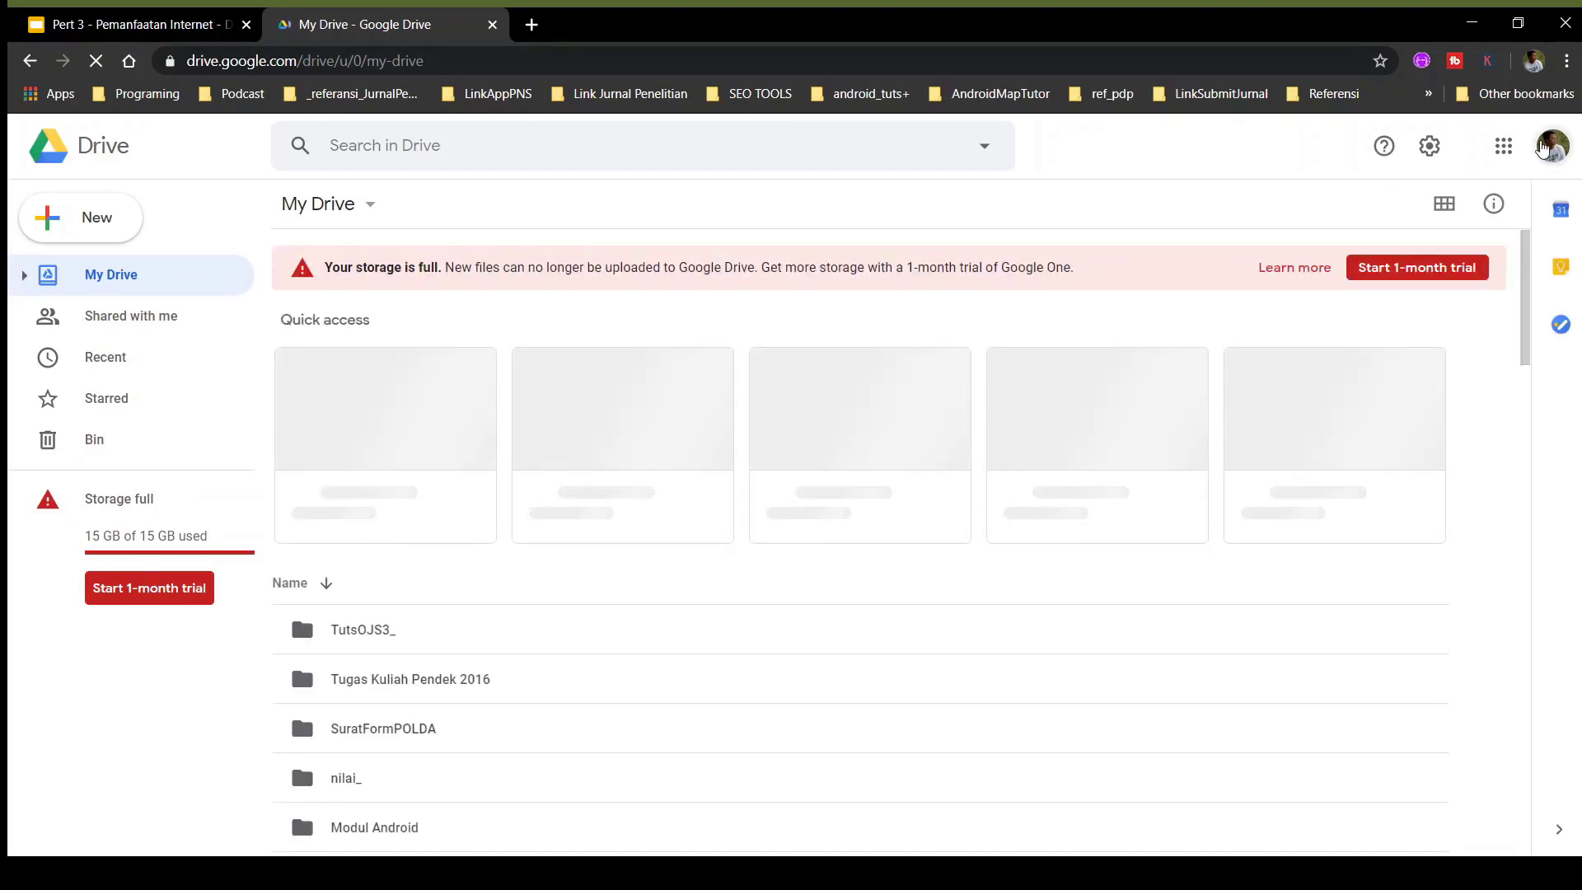
# Switch Google Drive to the signed-in account with free storage and close the old account's Drive tab
pyautogui.click(1544, 147)
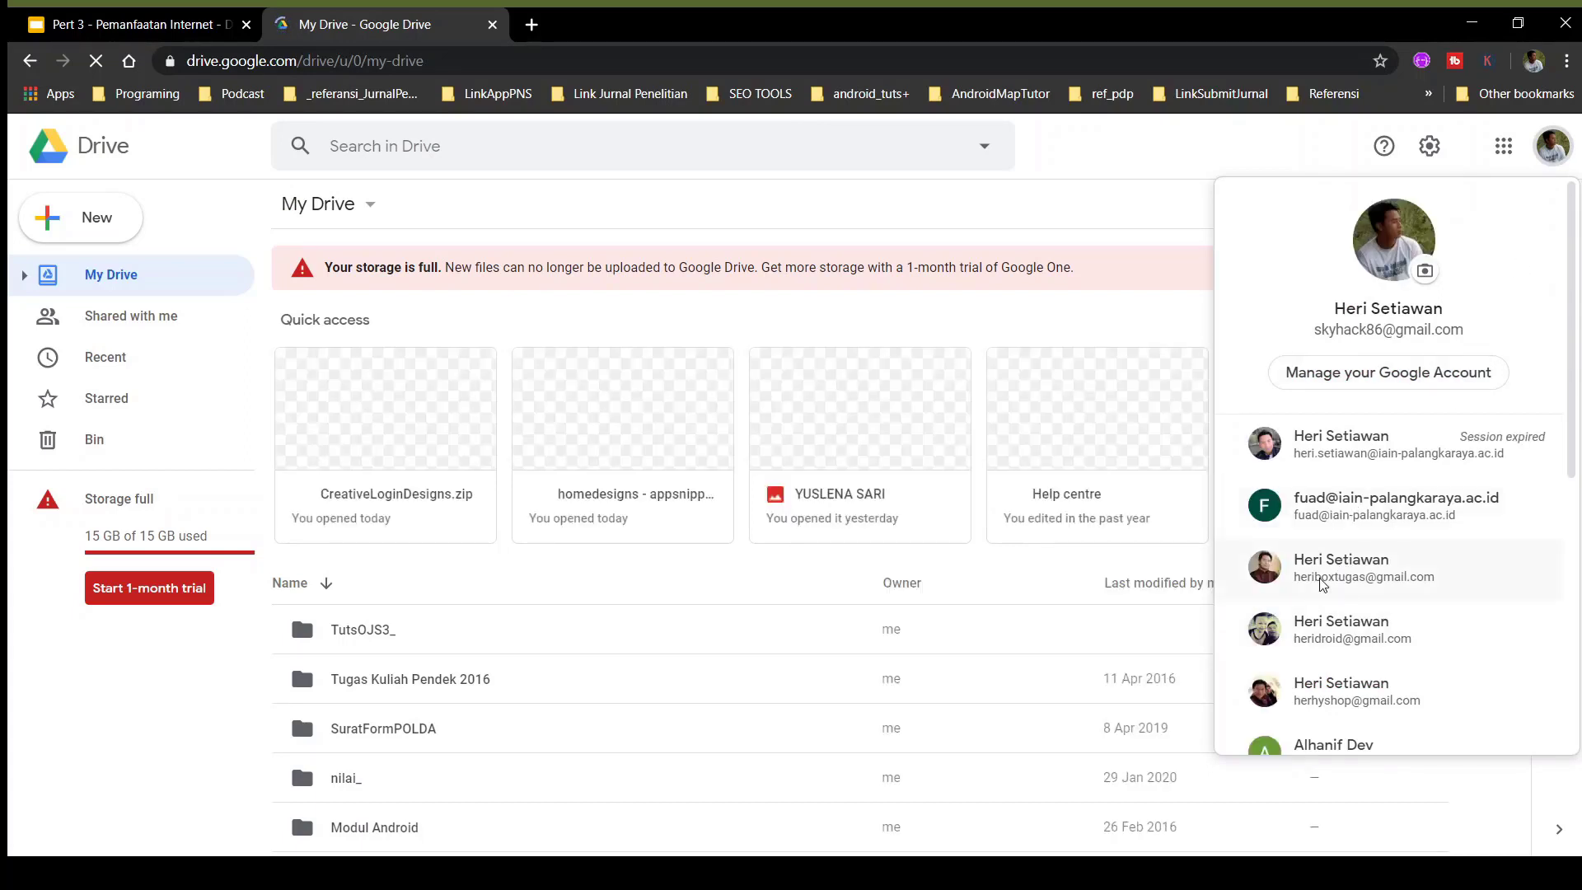
pyautogui.click(1341, 567)
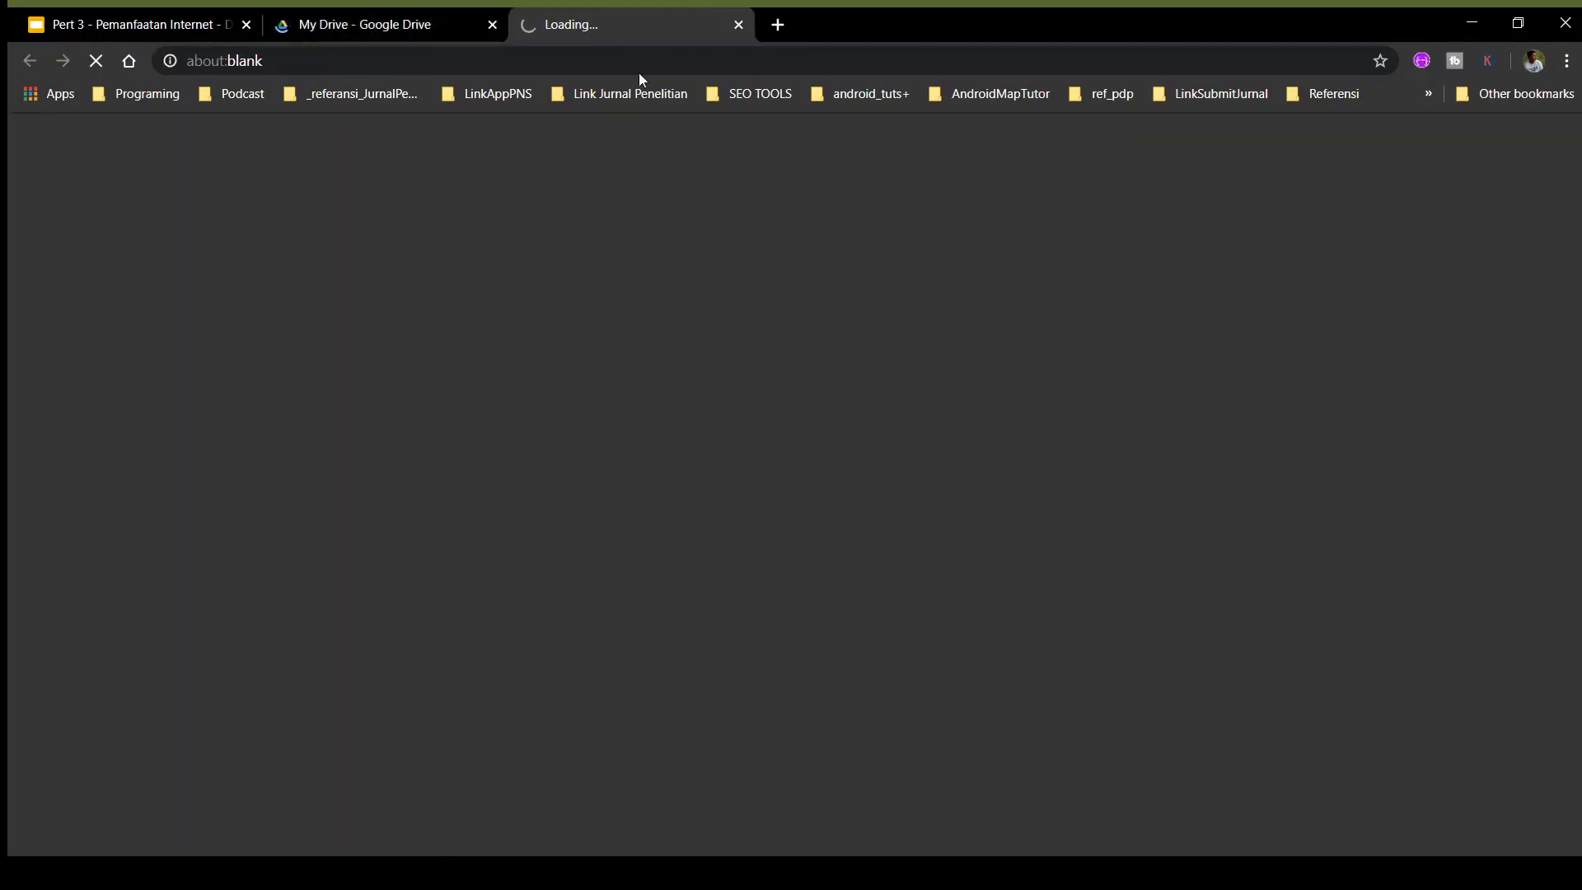
pyautogui.click(493, 25)
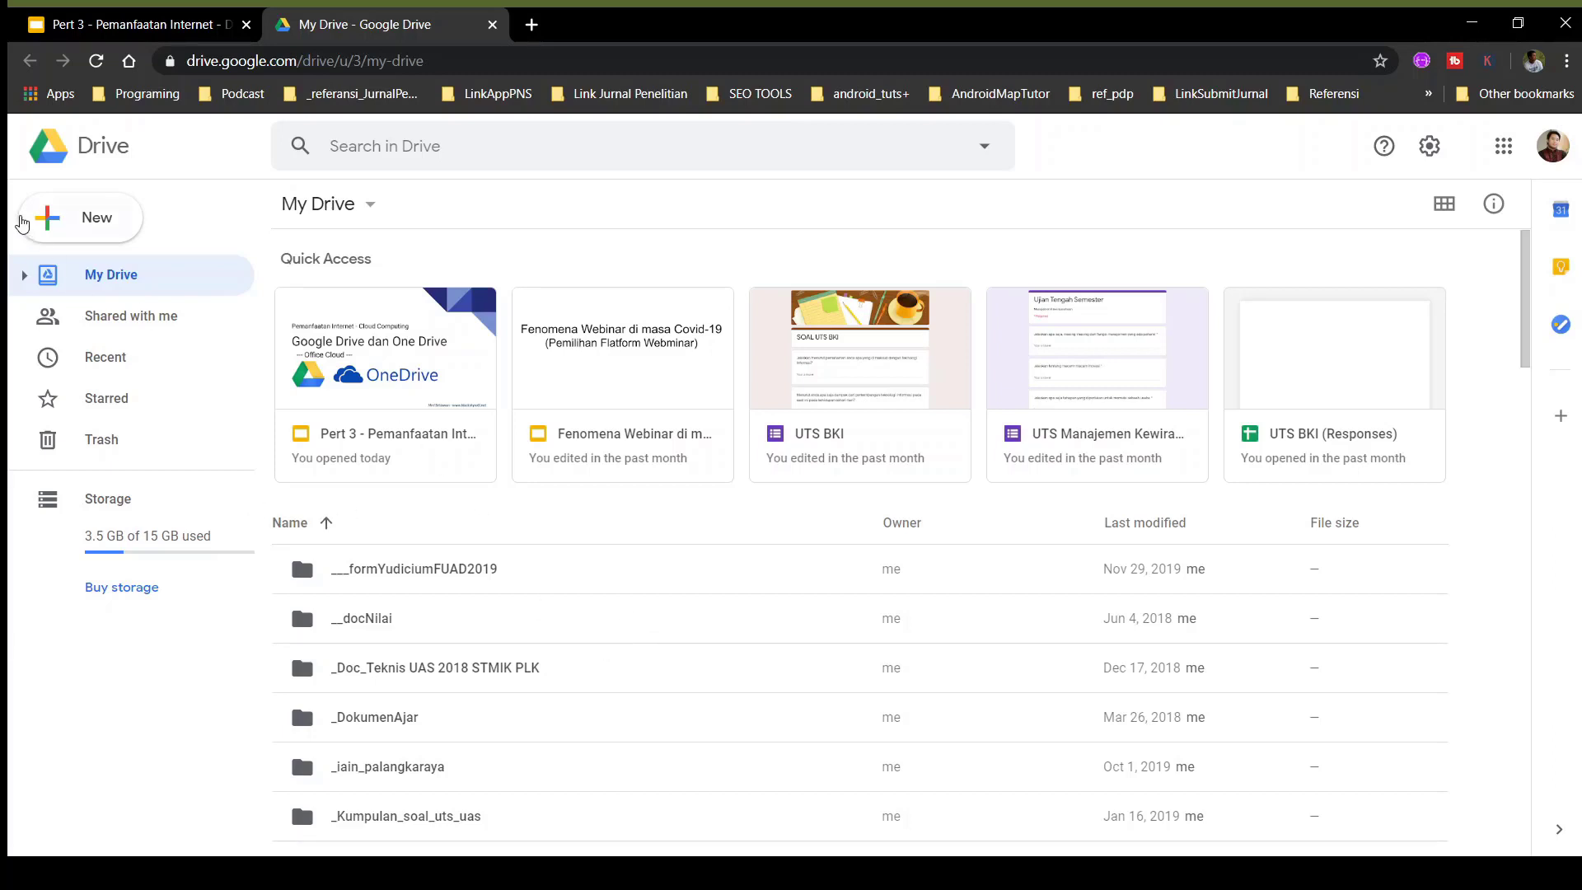
# Create a new Google Docs document in My Drive and name it TUGAS KELOMPOK
pyautogui.click(46, 220)
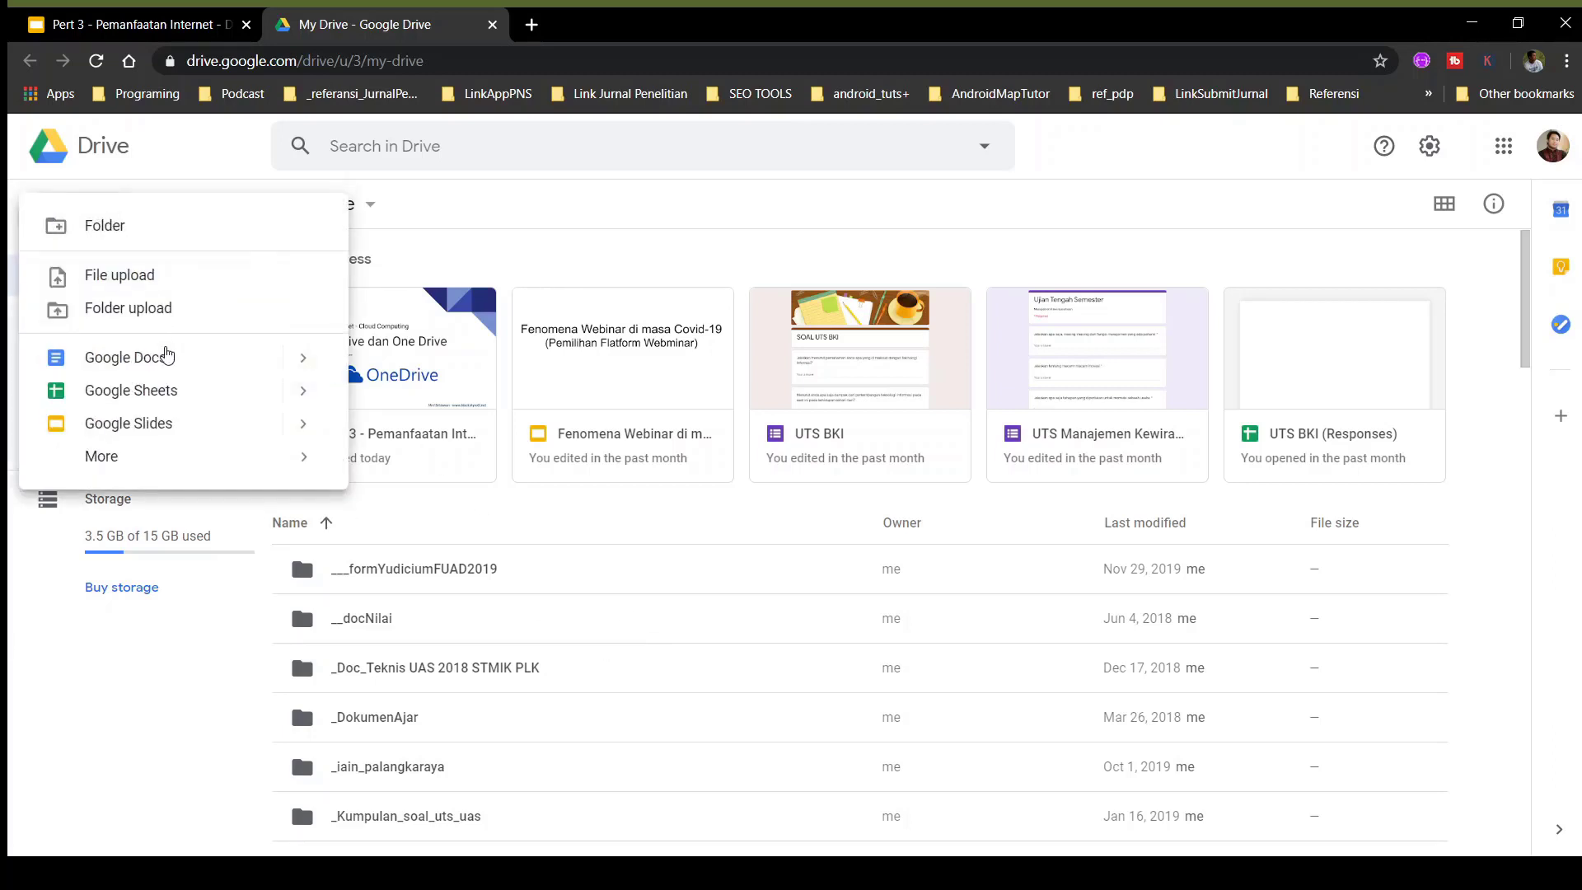
pyautogui.click(166, 360)
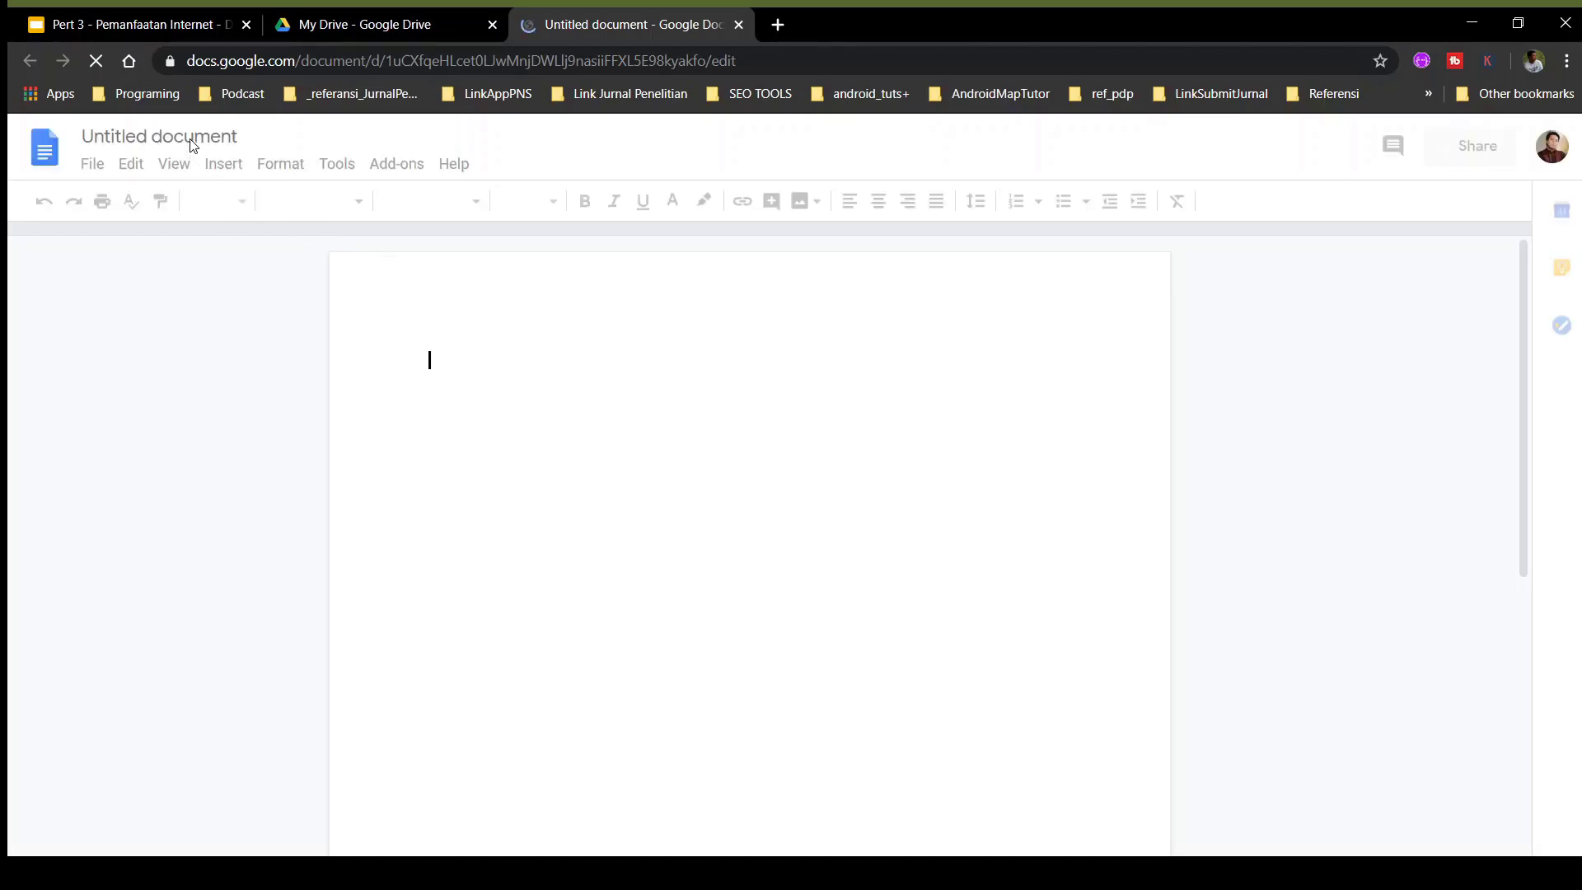
pyautogui.click(208, 139)
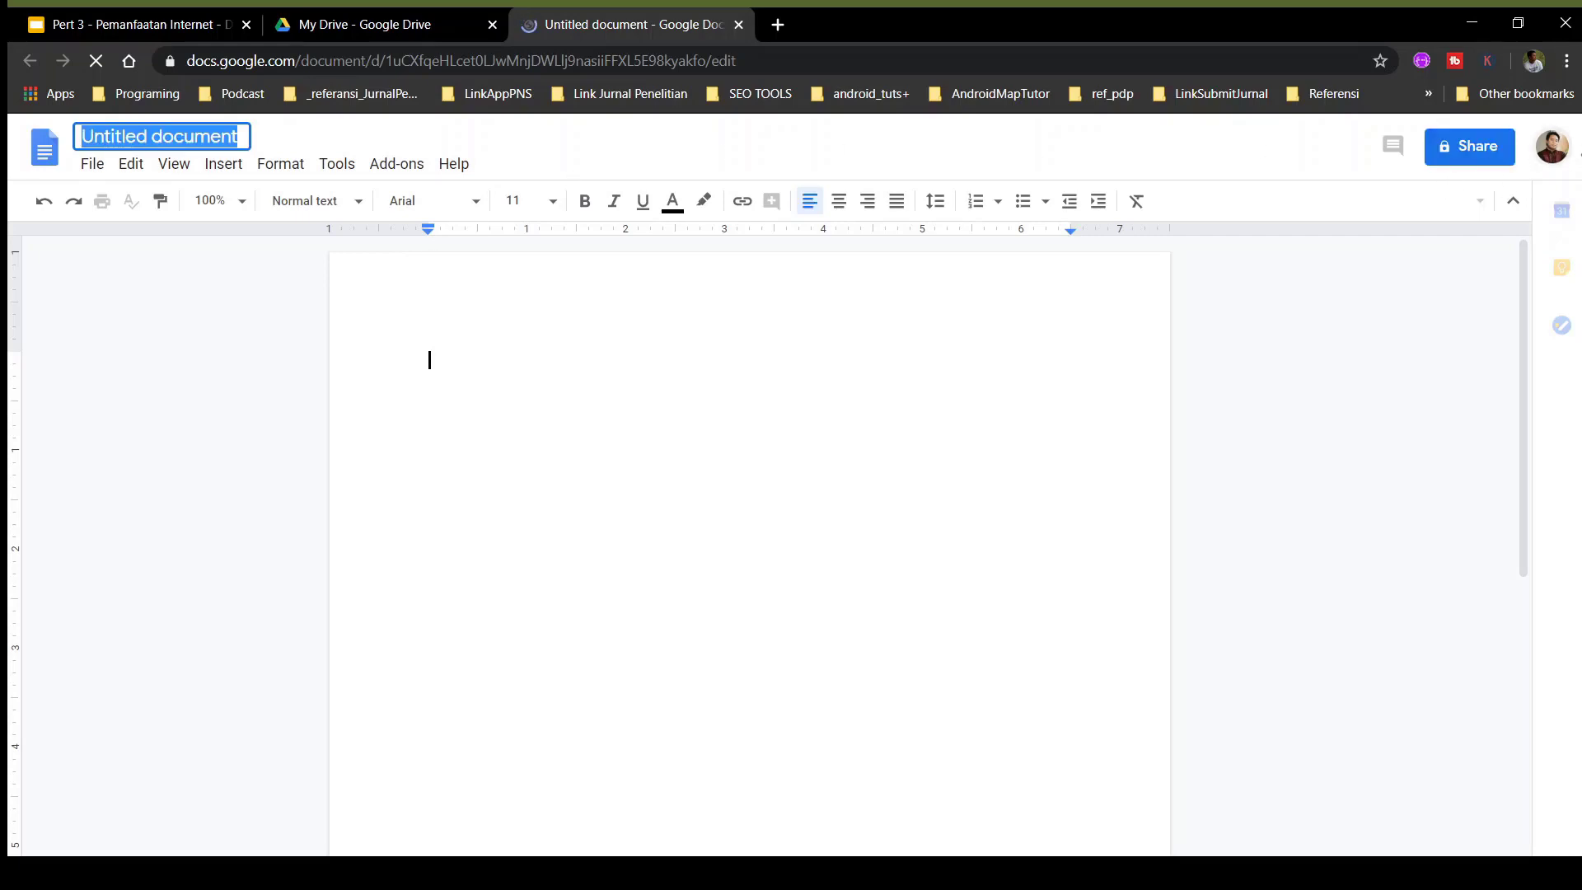
pyautogui.click(1542, 152)
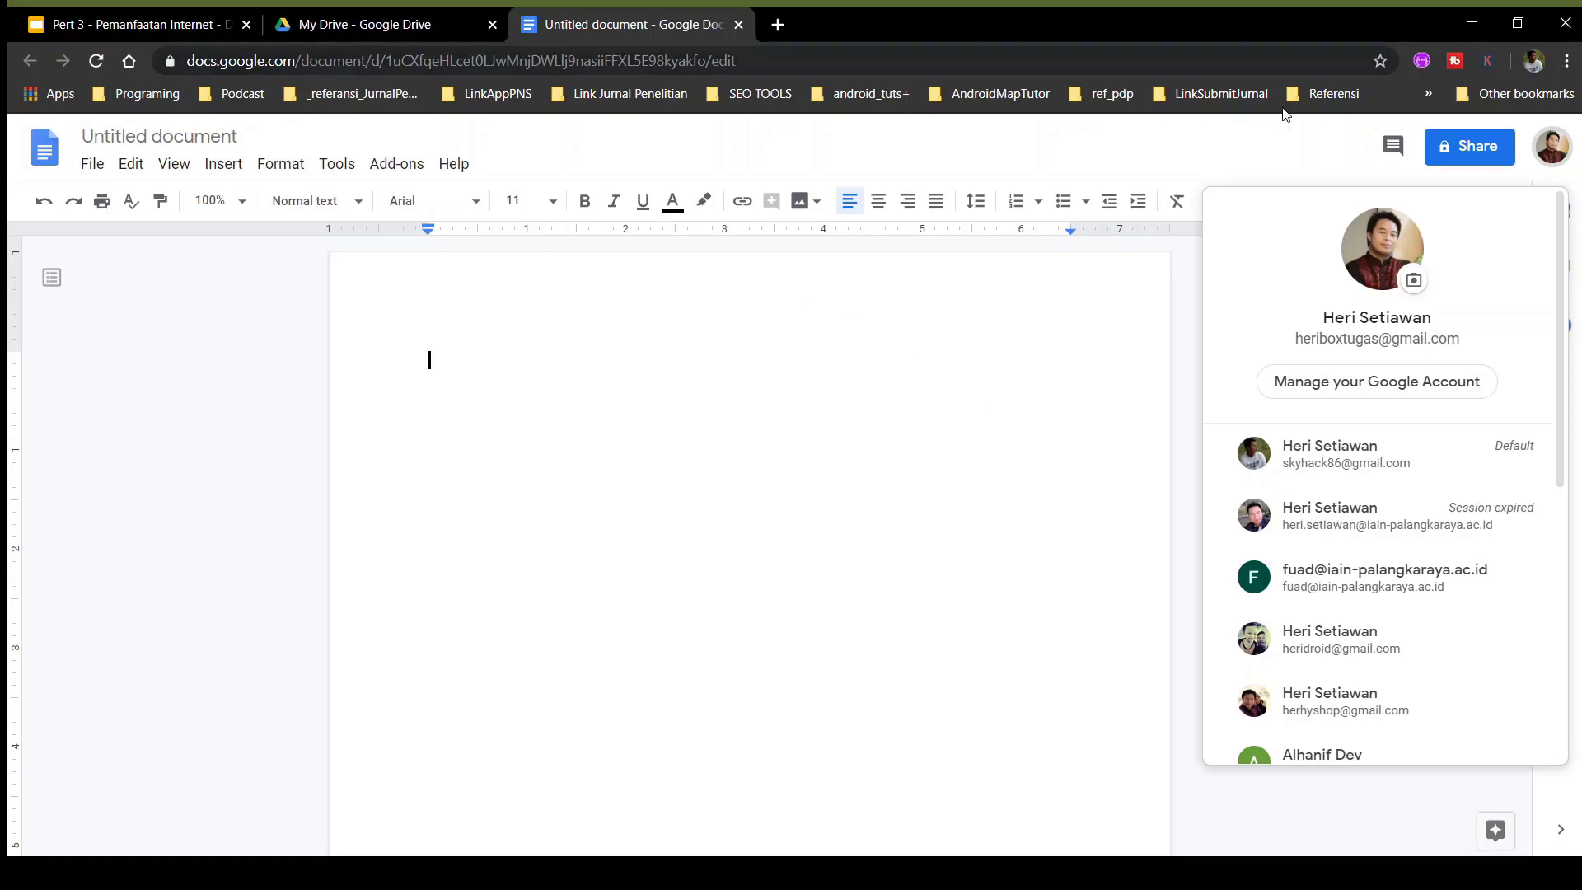
pyautogui.click(233, 136)
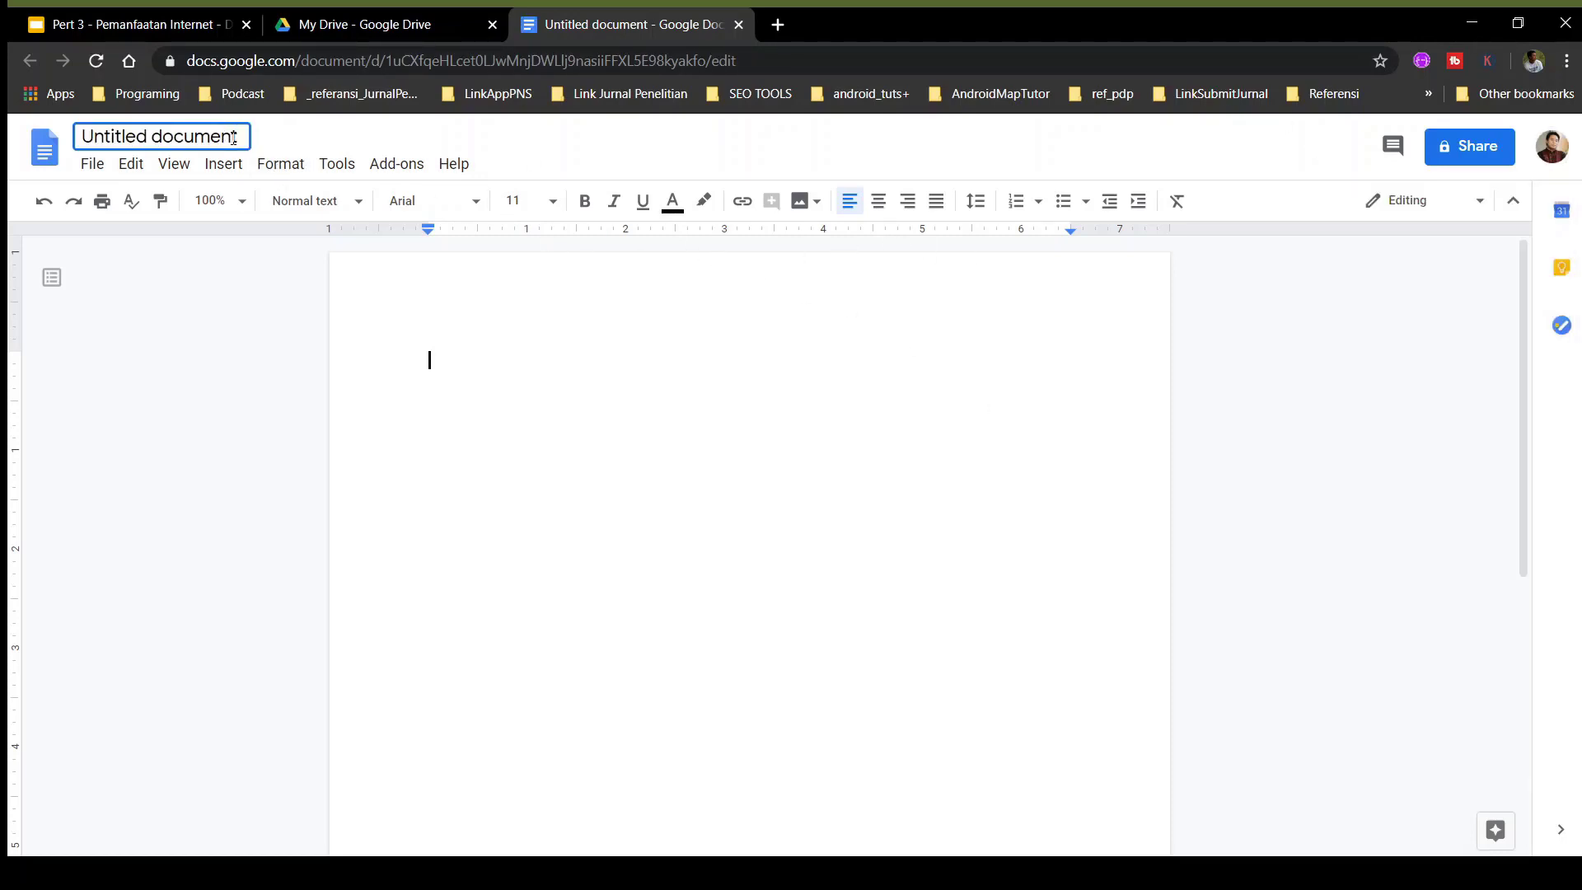
pyautogui.click(280, 422)
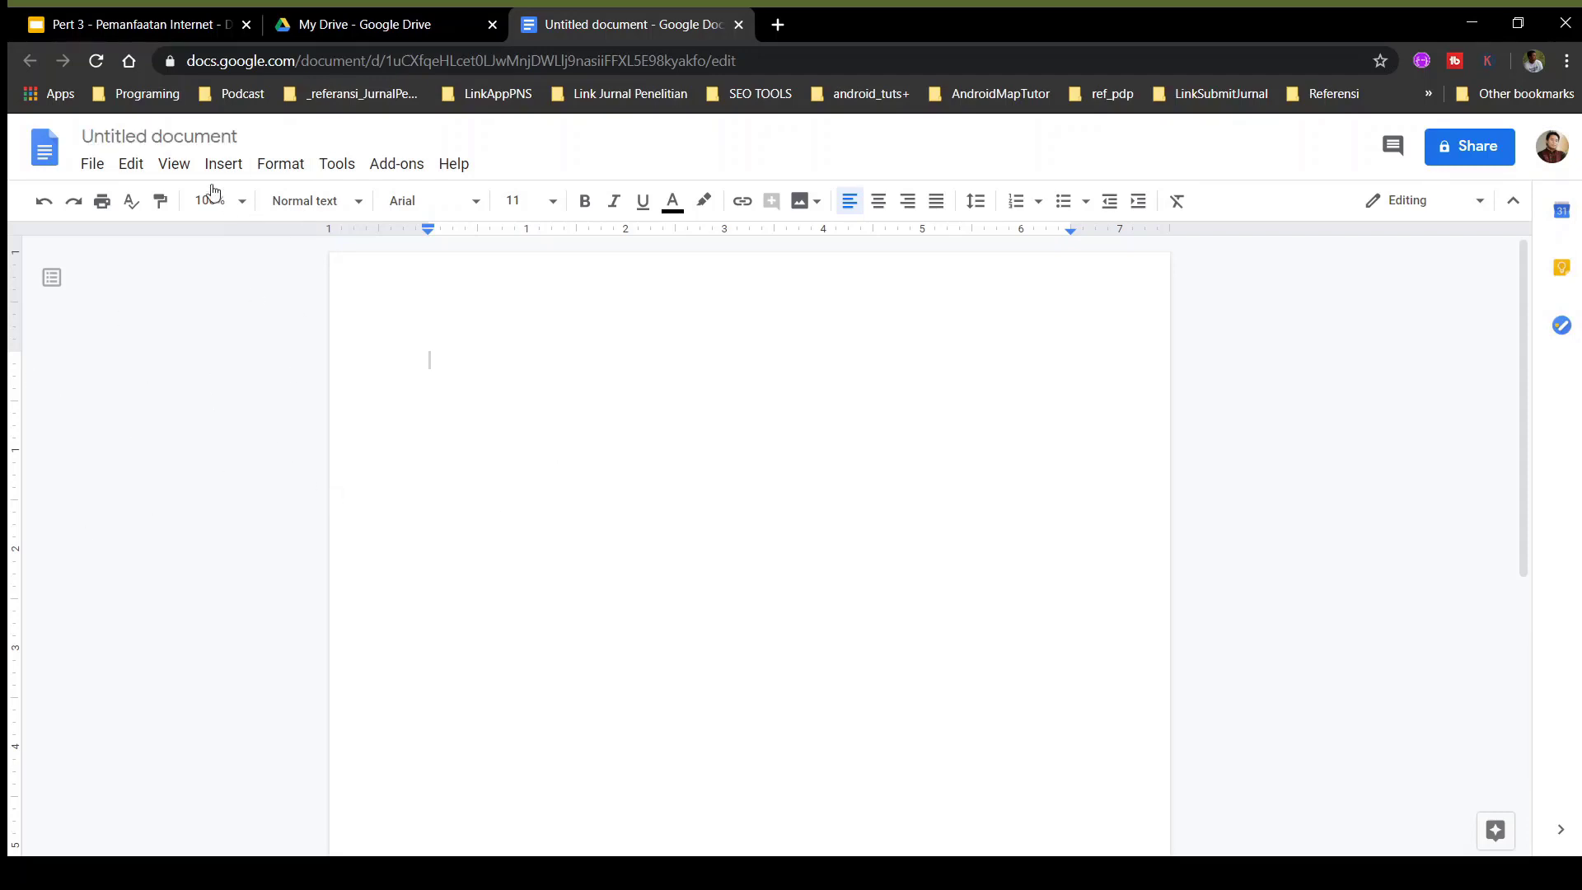
pyautogui.click(204, 137)
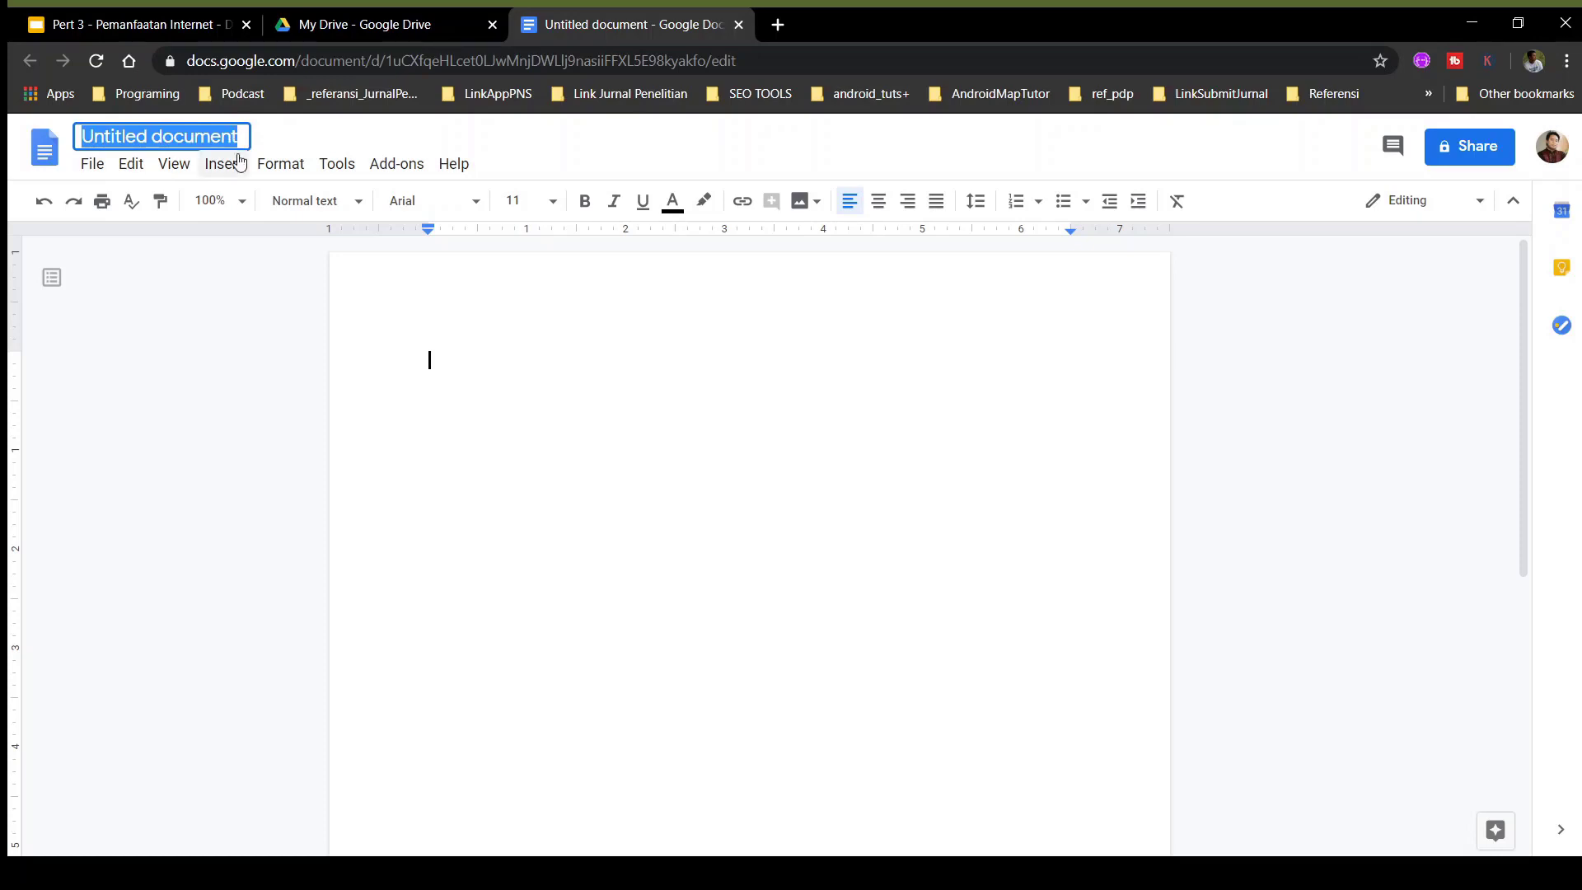
pyautogui.write('TUGAS ')
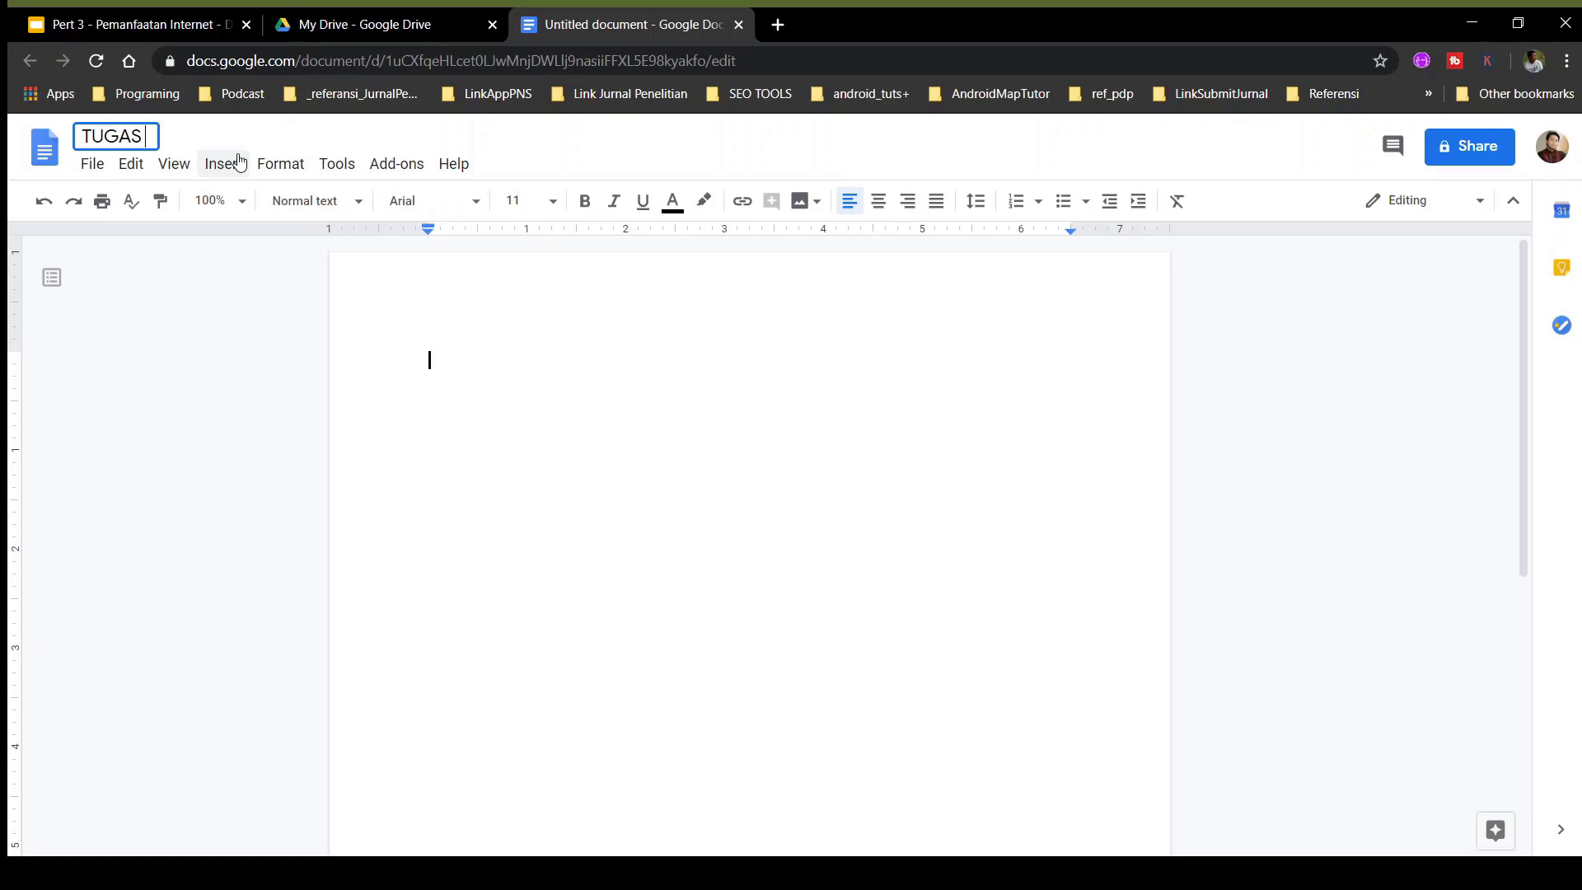
pyautogui.write('KELOMPOK')
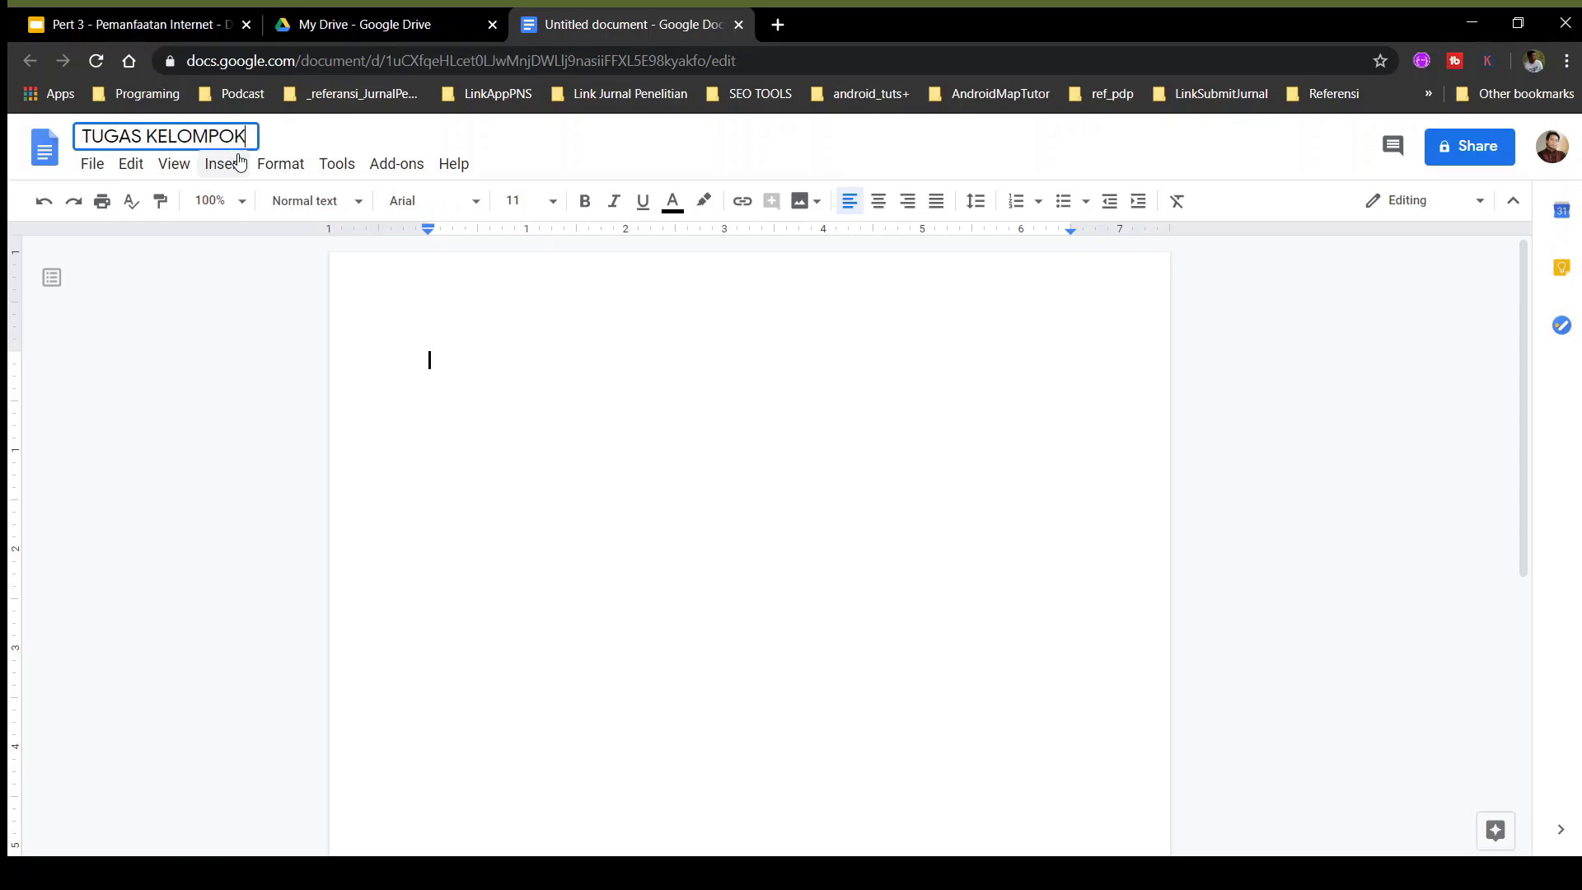
pyautogui.click(456, 371)
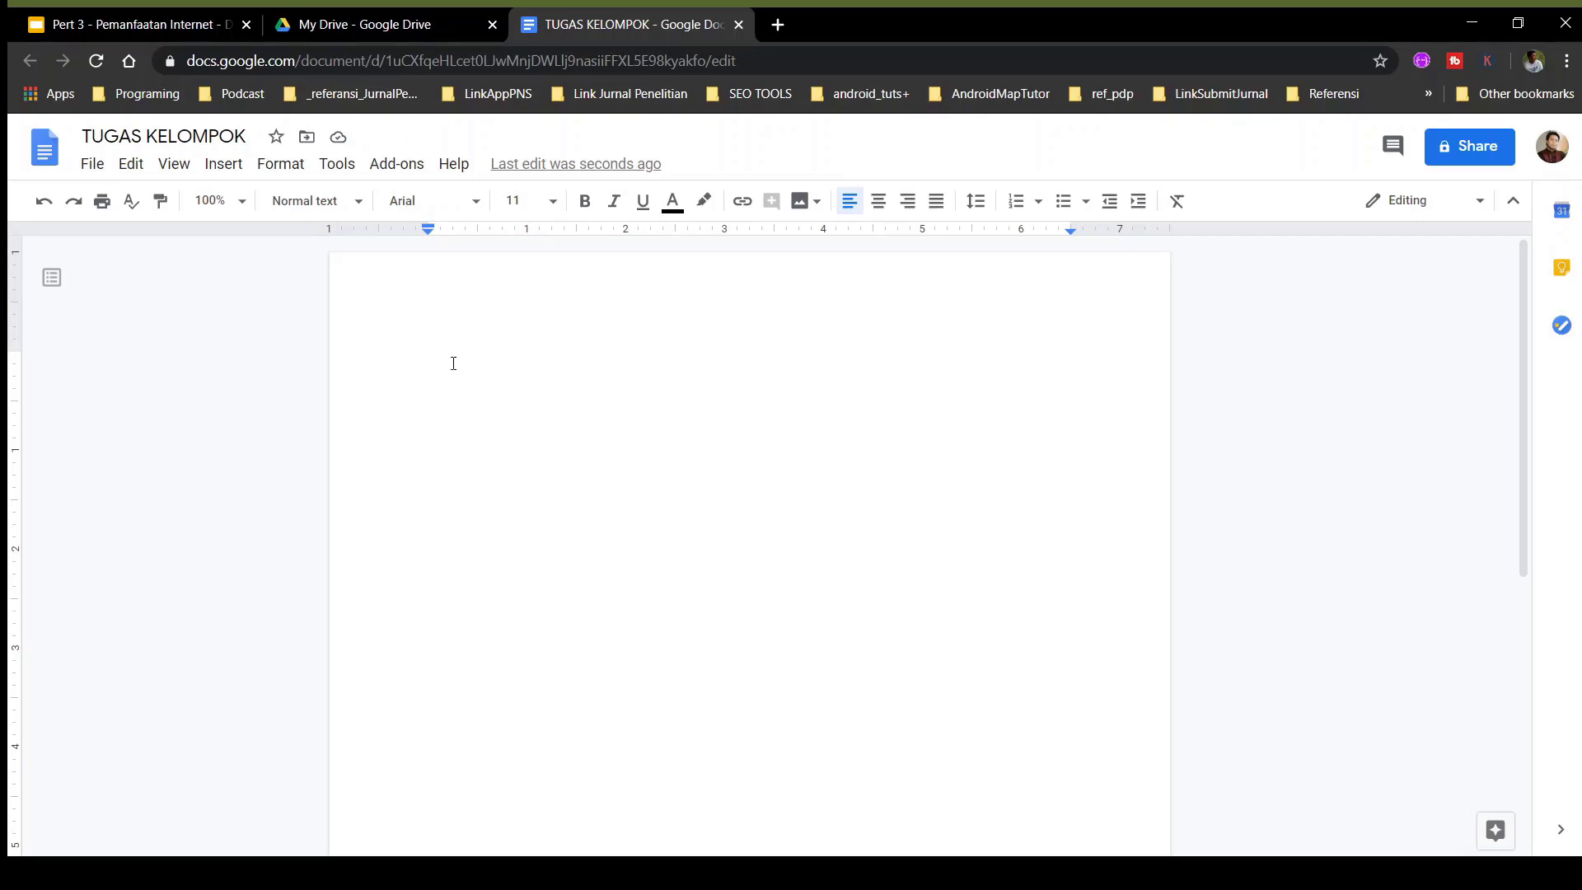
pyautogui.write('1. Ini')
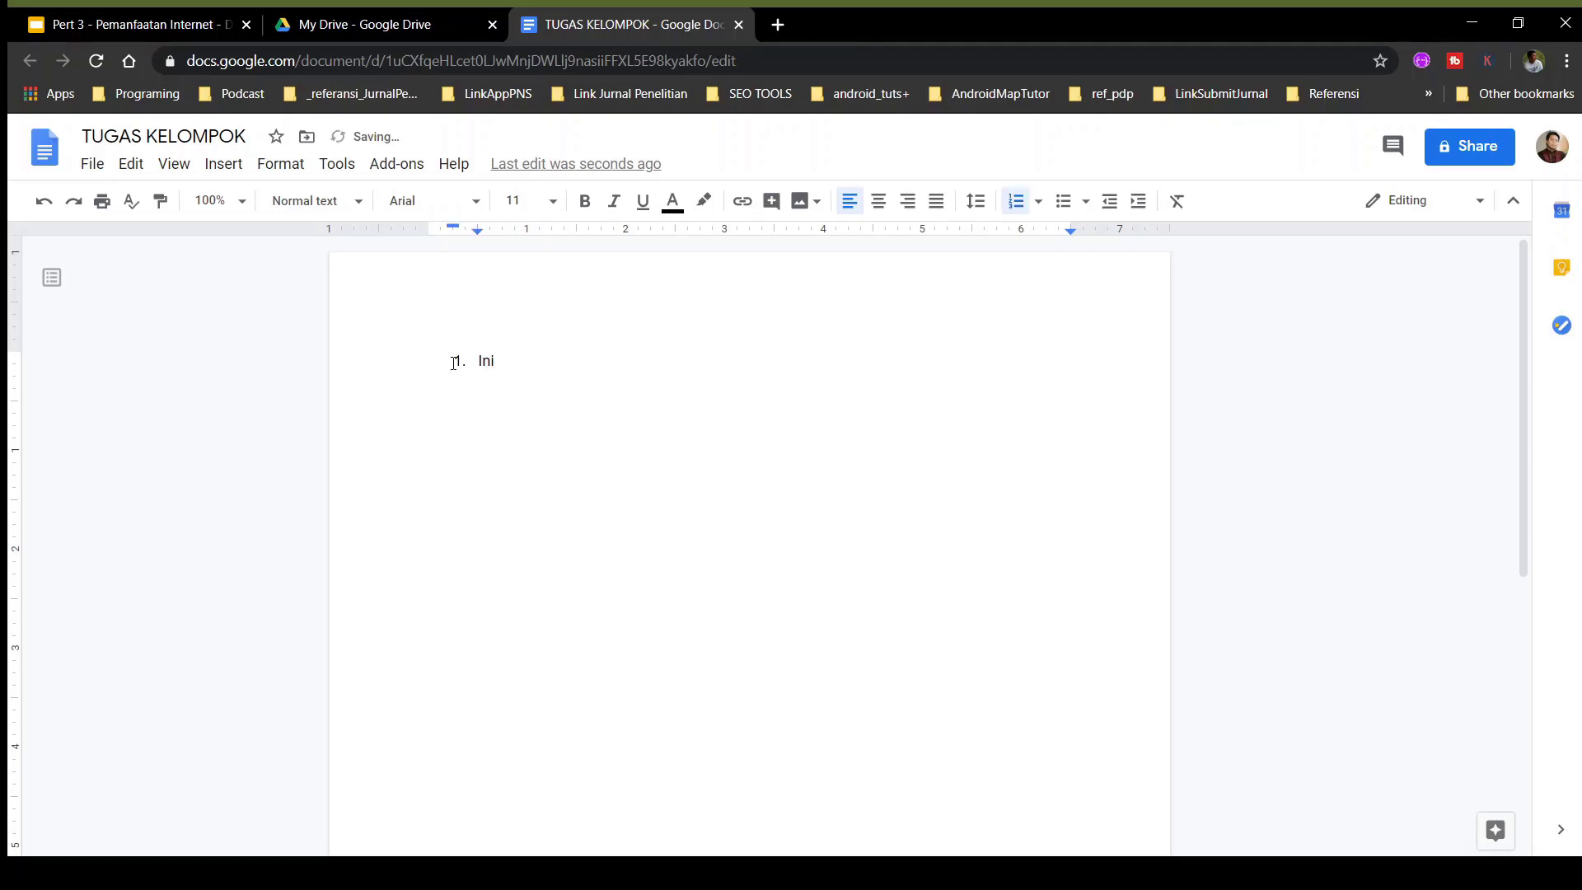
pyautogui.press('BackSpace')
pyautogui.press('BackSpace')
pyautogui.press('BackSpace')
pyautogui.press('BackSpace')
# Write two lines, BAB 1 and BAB 2, each followed in parentheses by "Ini si" and the responsible group member's first name
pyautogui.write('BAB 1 (Ini ')
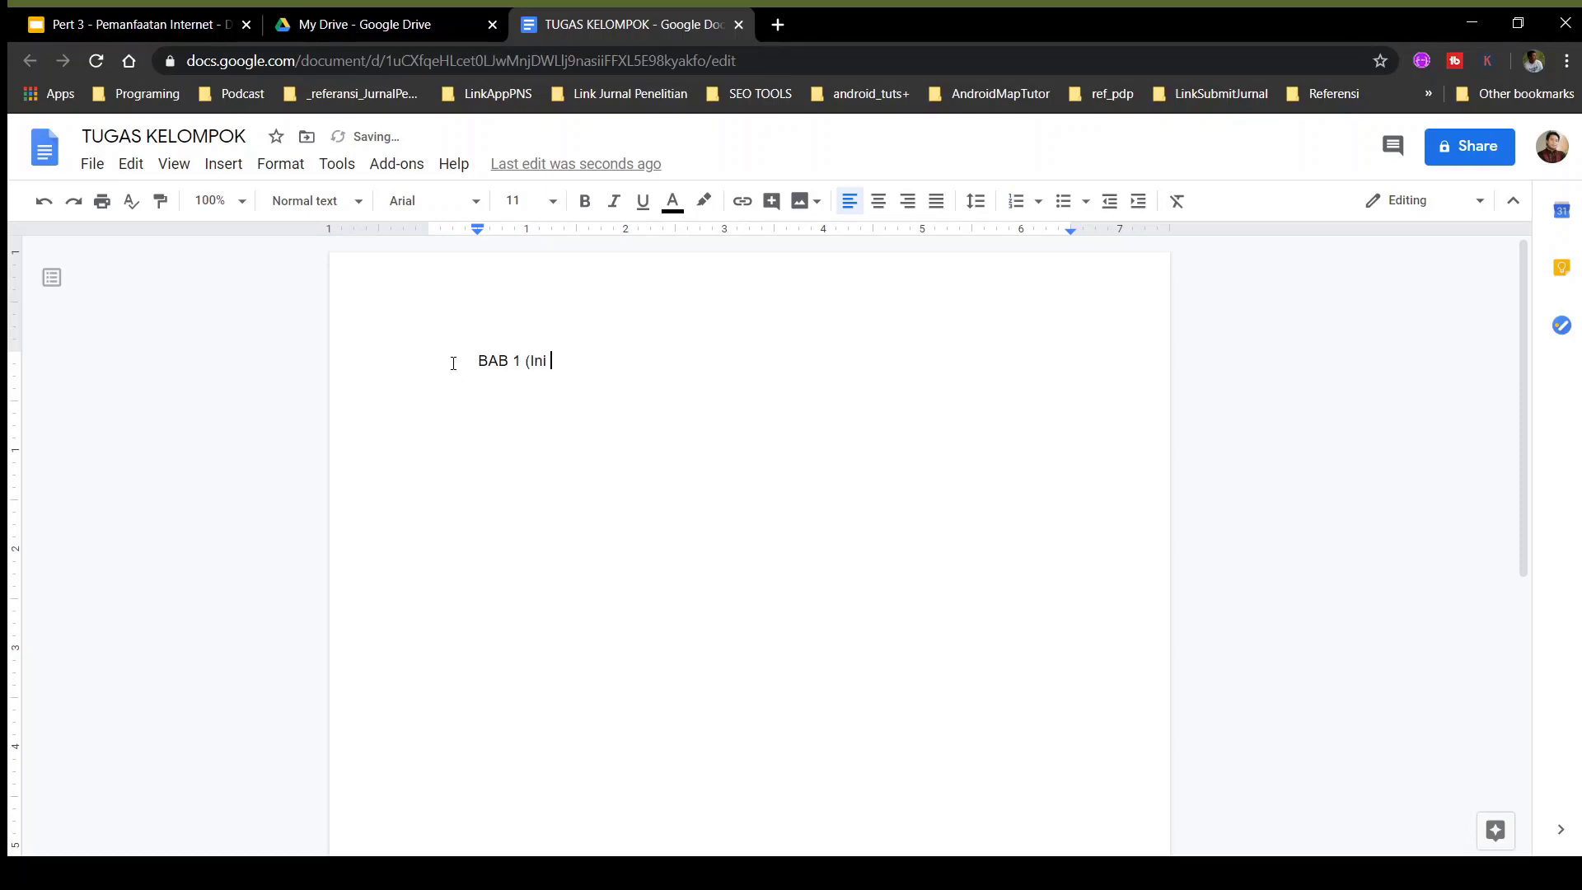
pyautogui.write('Si Beno)')
pyautogui.press('Return')
pyautogui.write('BAB 2 (Si Do')
pyautogui.press('BackSpace')
pyautogui.press('BackSpace')
pyautogui.press('BackSpace')
pyautogui.press('BackSpace')
pyautogui.press('BackSpace')
pyautogui.write('Ini si Doni')
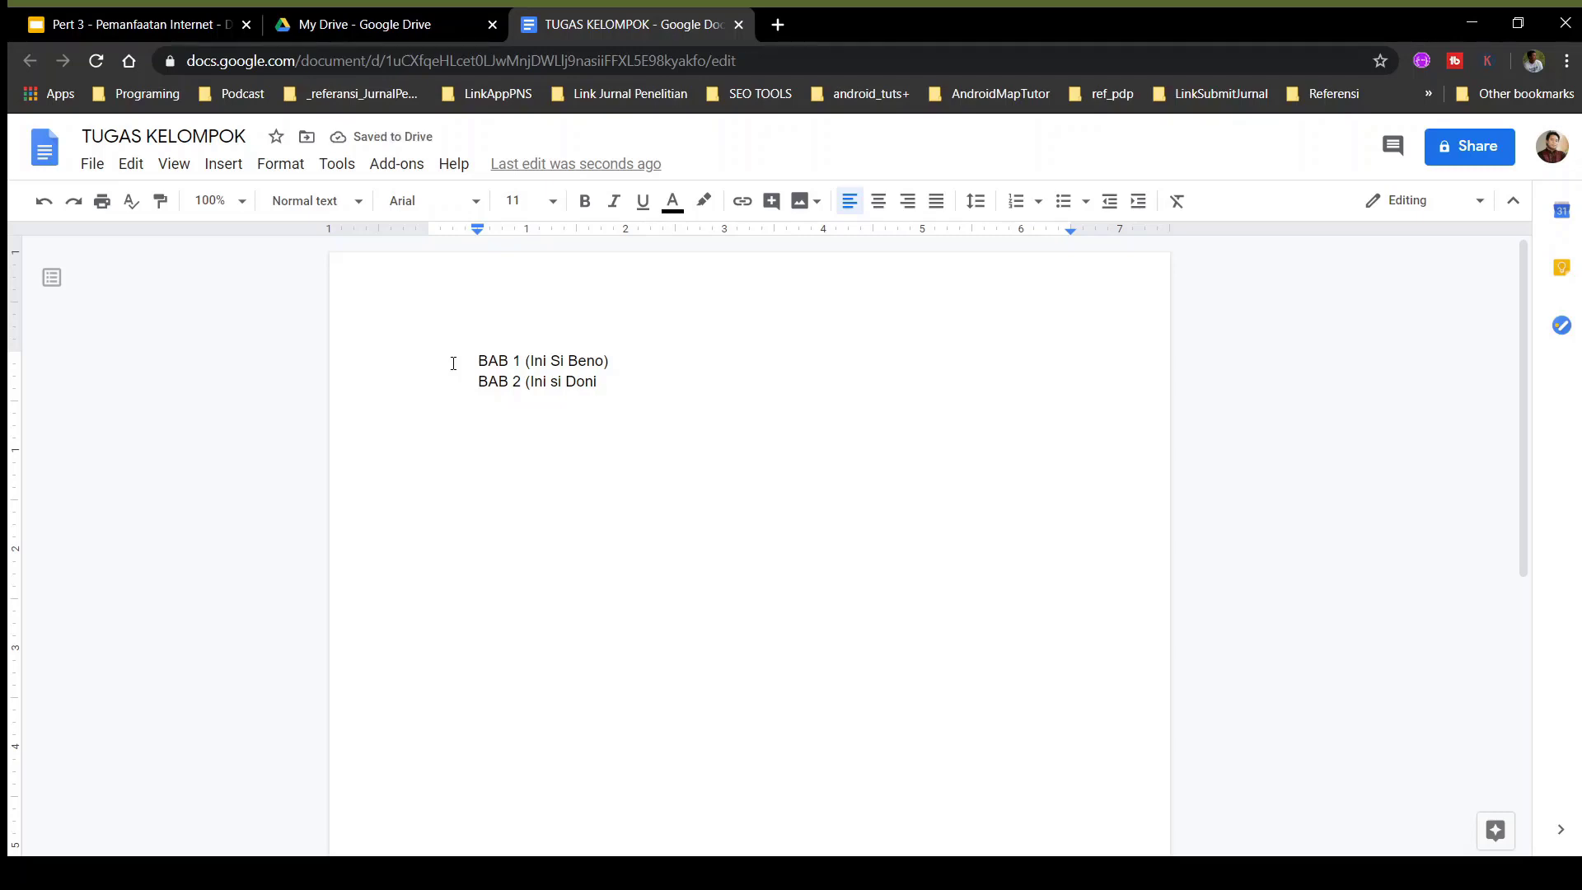
pyautogui.write(')')
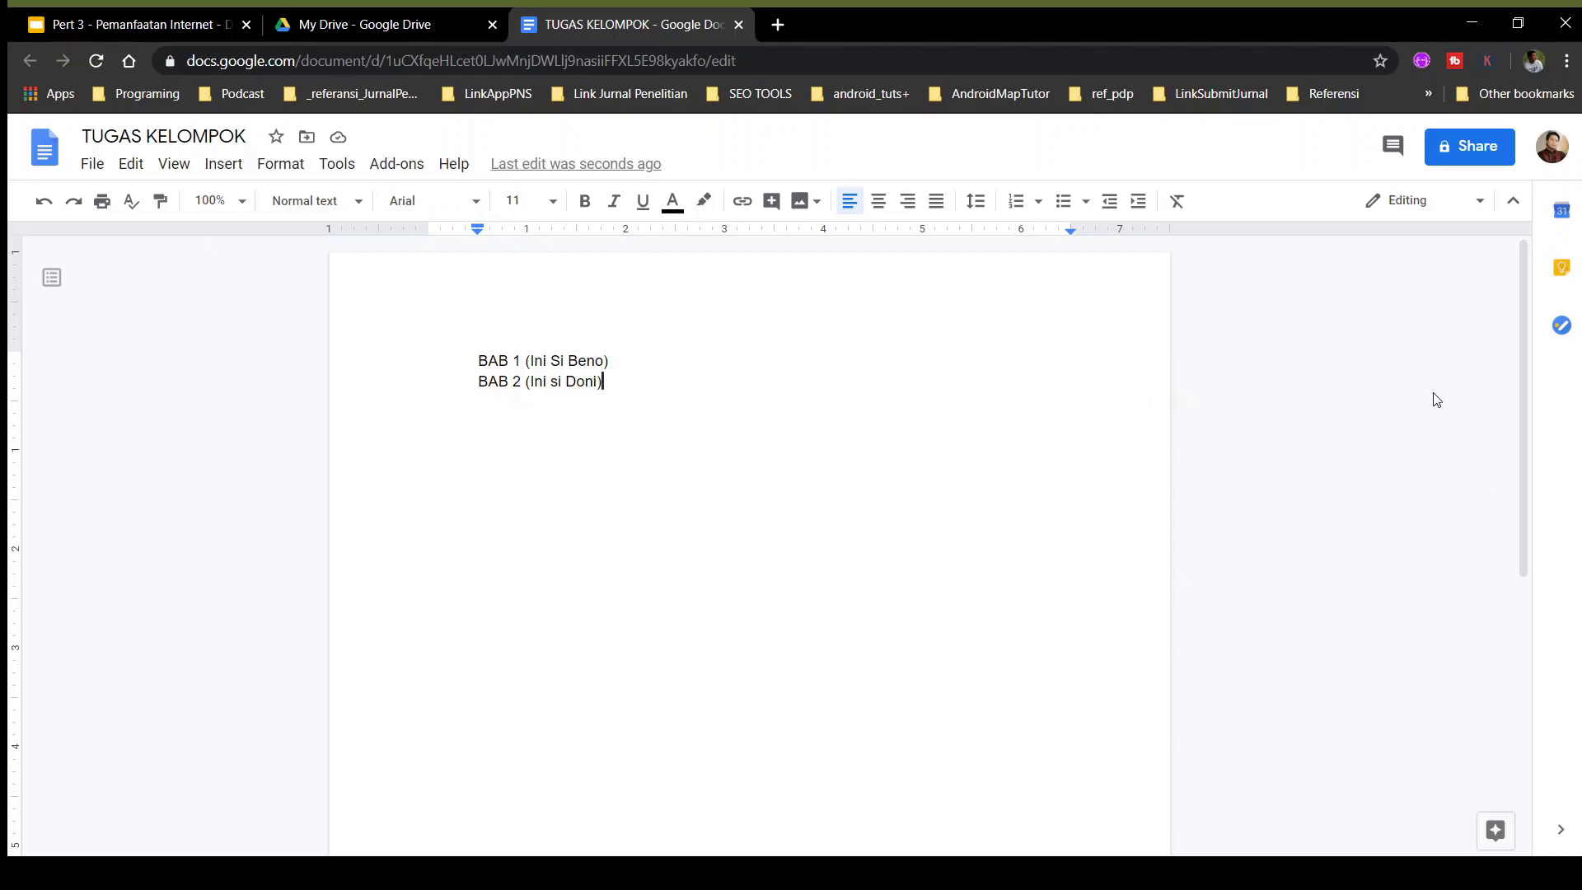
# Start sharing the document and add the group member's e-mail address as a recipient
pyautogui.click(1481, 145)
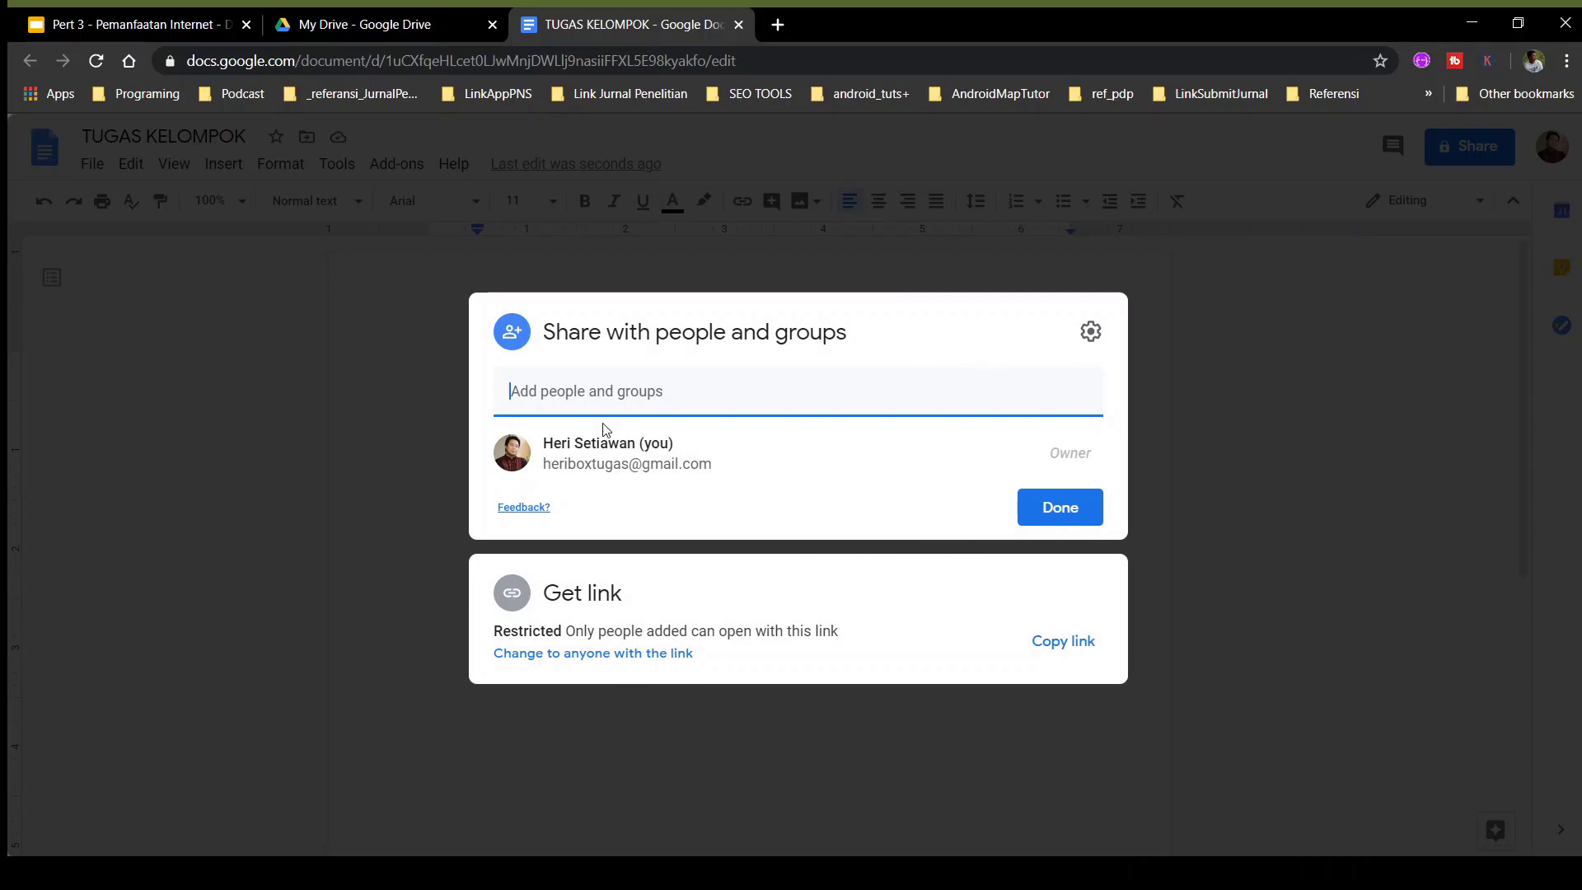
pyautogui.click(510, 388)
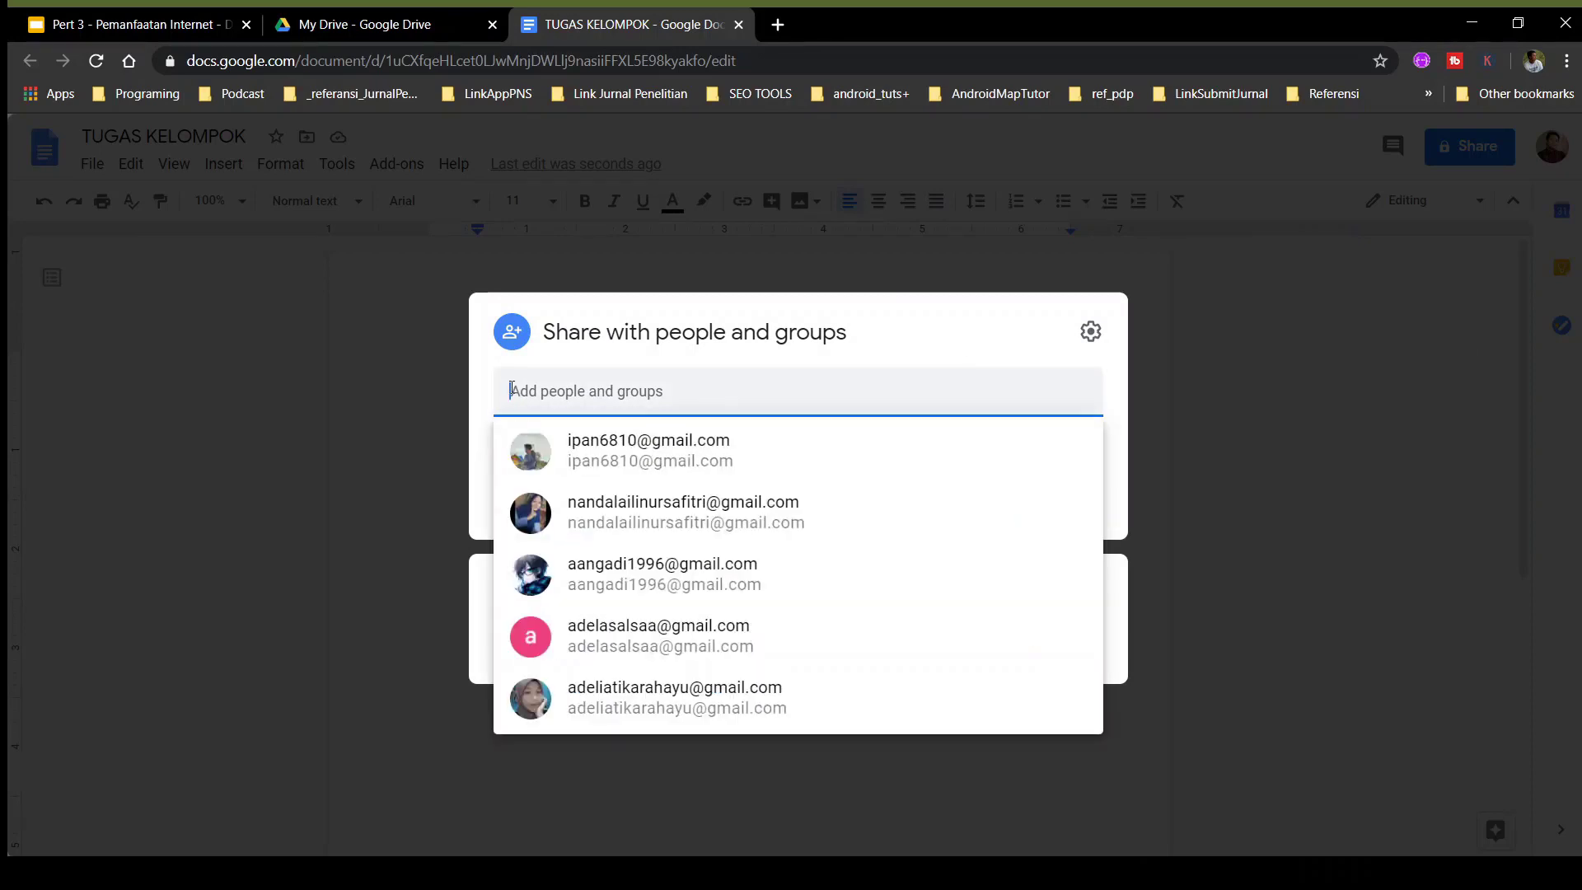
pyautogui.click(943, 335)
pyautogui.click(513, 397)
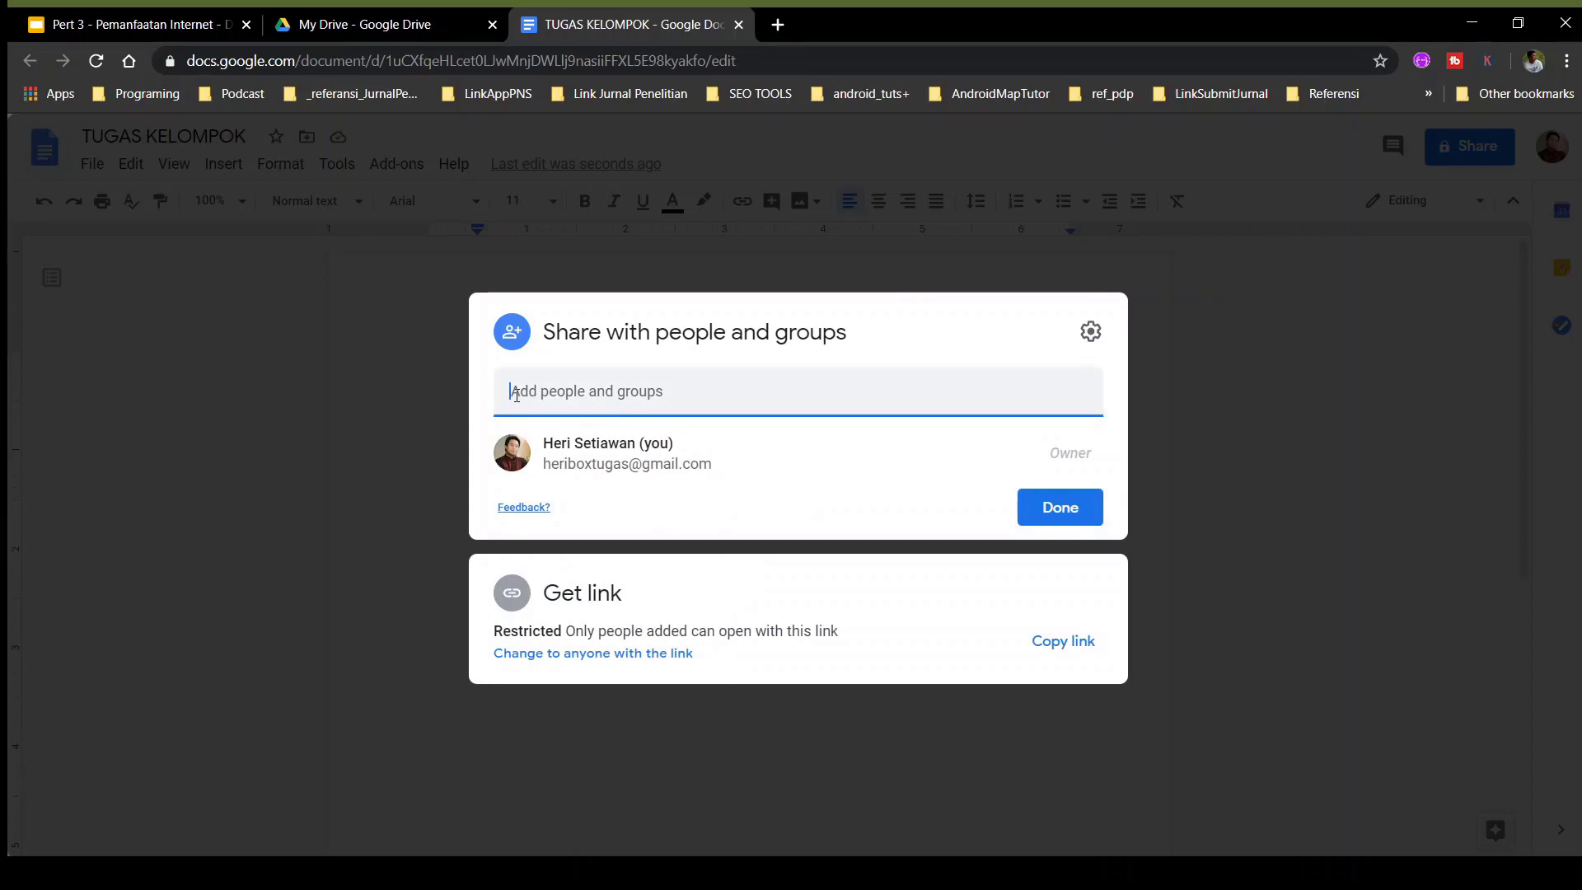
pyautogui.write('skyh')
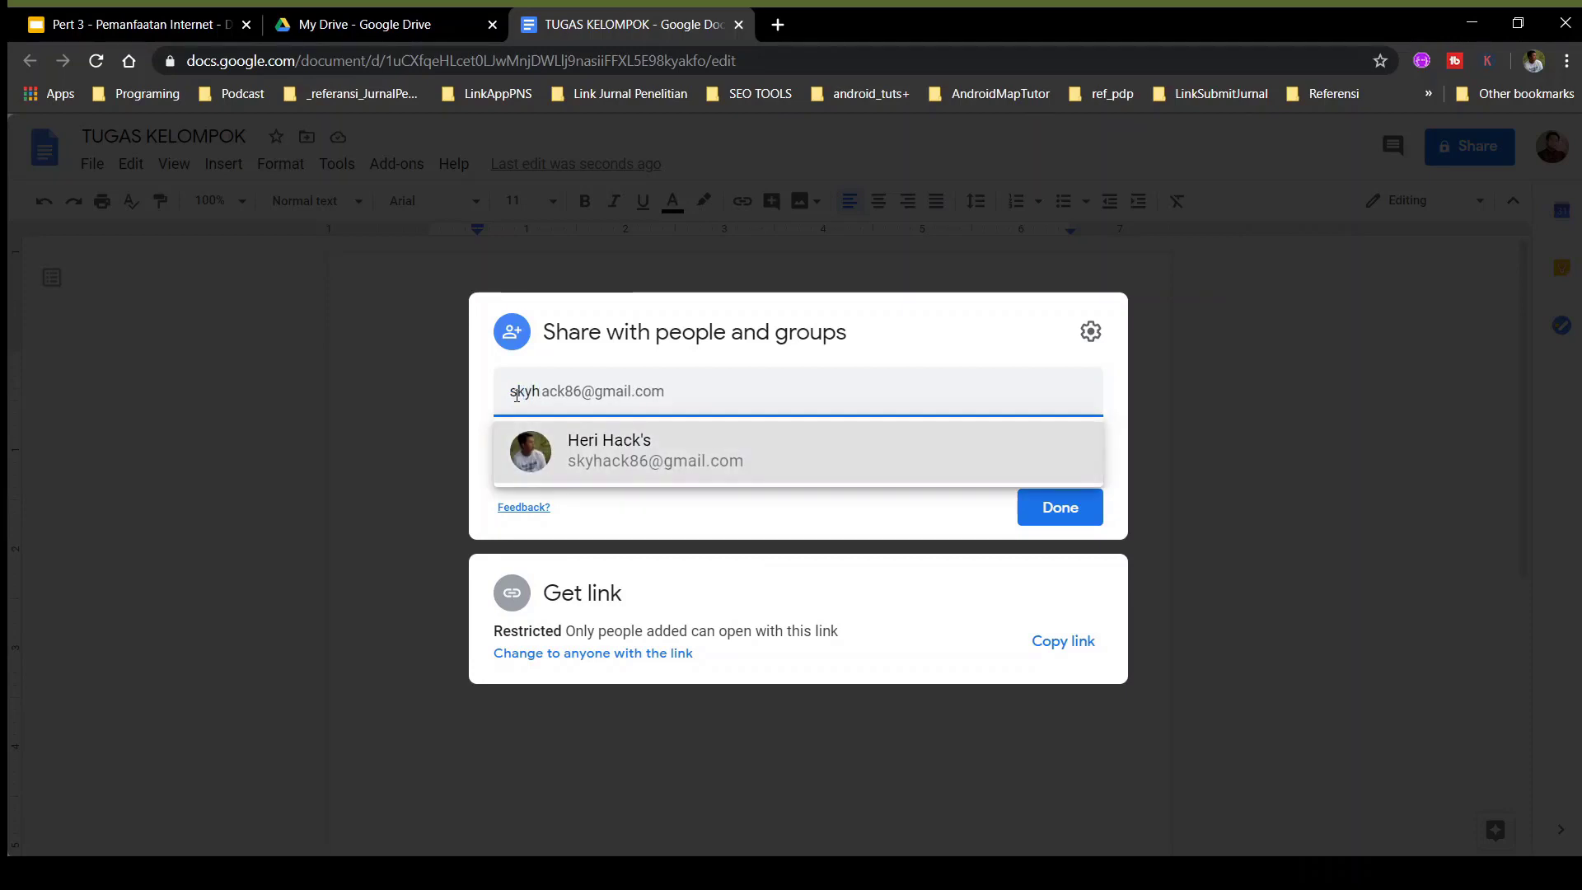
pyautogui.press('Return')
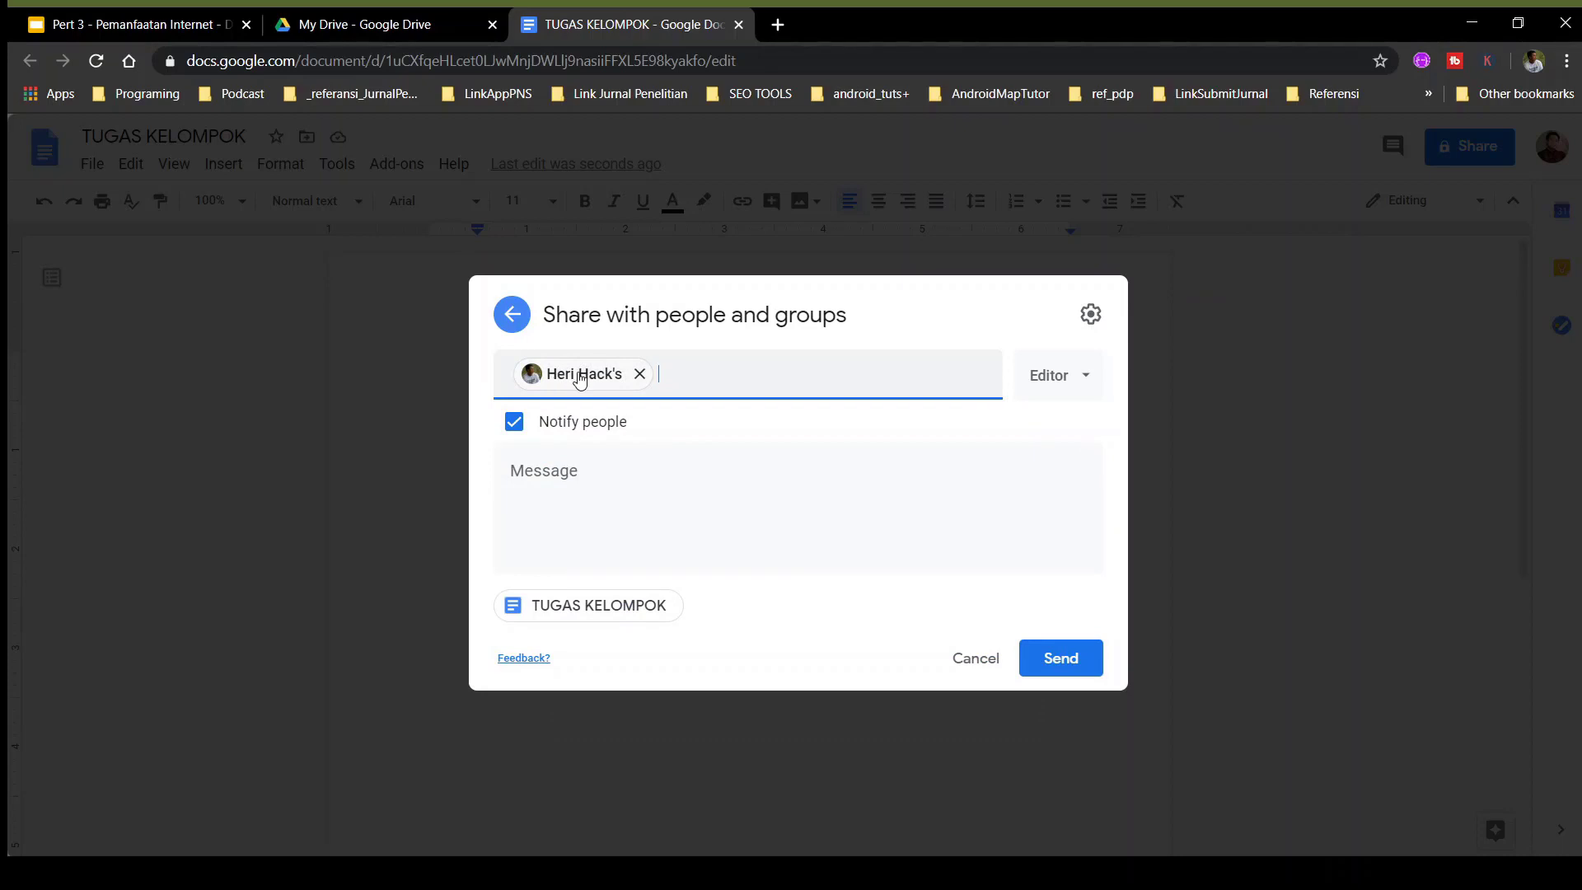
# Write the notification message "Bro tugas kita di file ini ya ngerjainya" for the invitation
pyautogui.click(545, 475)
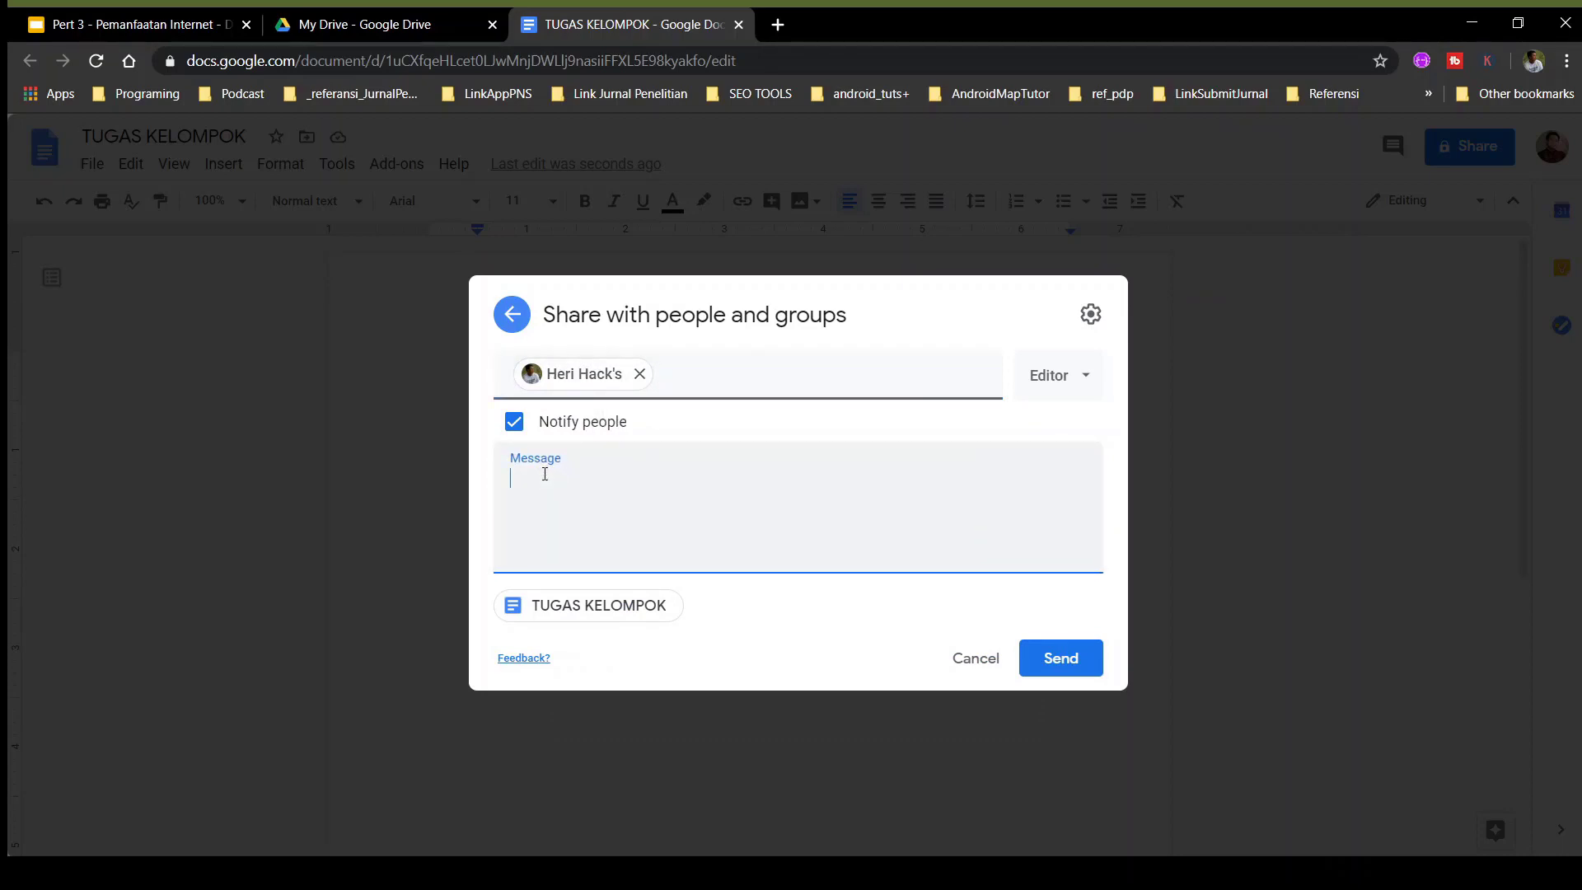
pyautogui.write('Bro tugas kita')
pyautogui.write('di file ini y')
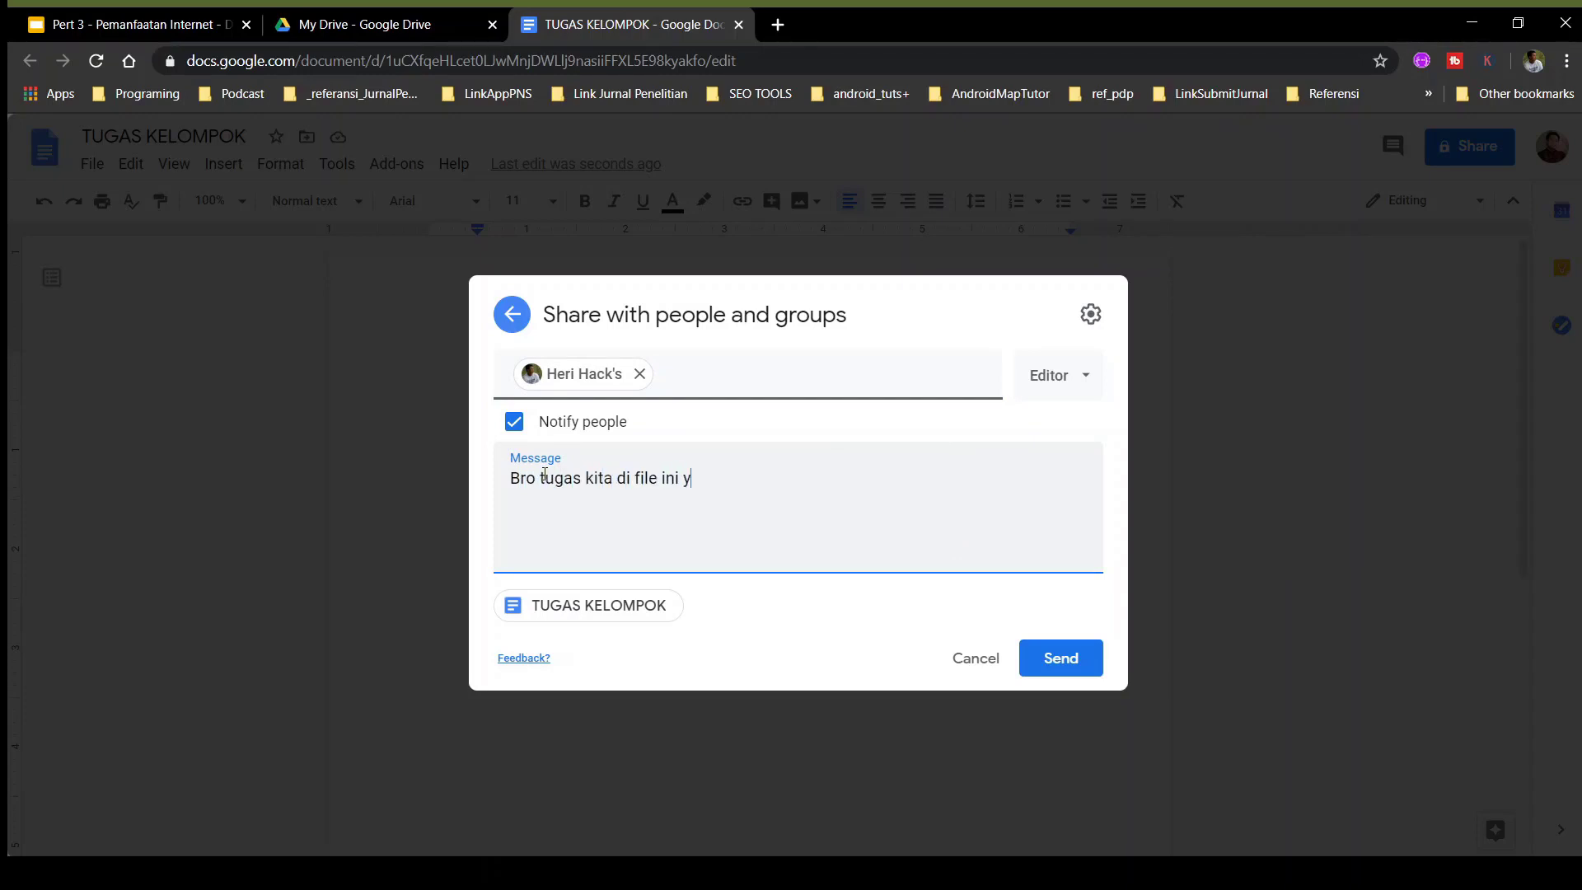
pyautogui.write('a ngerjainya')
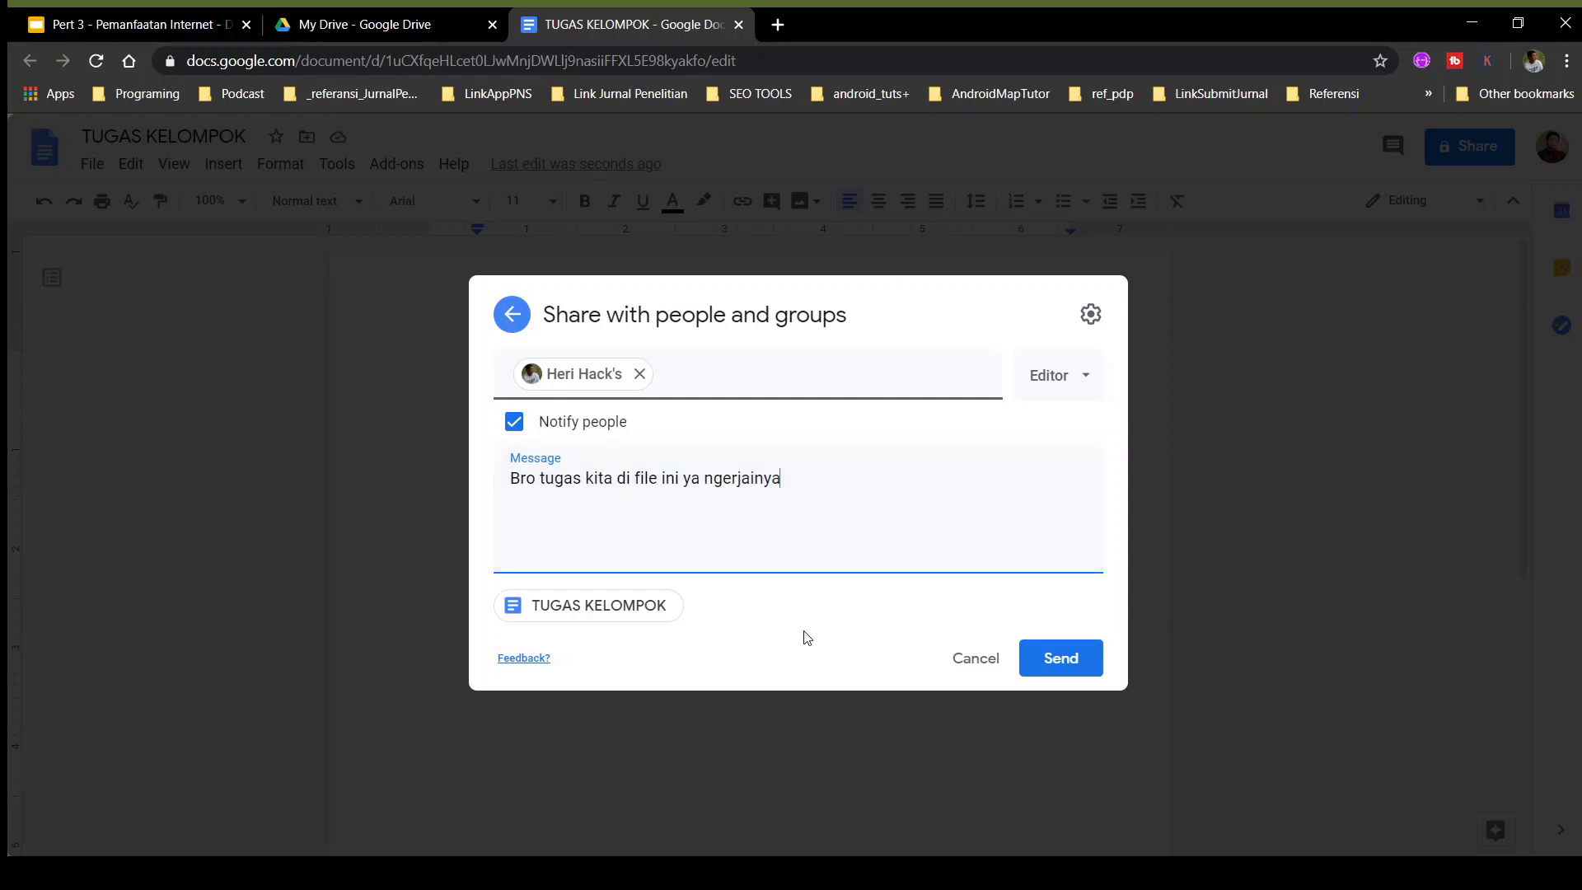
# Choose the Editor role for the recipient and send the sharing invitation
pyautogui.click(1087, 379)
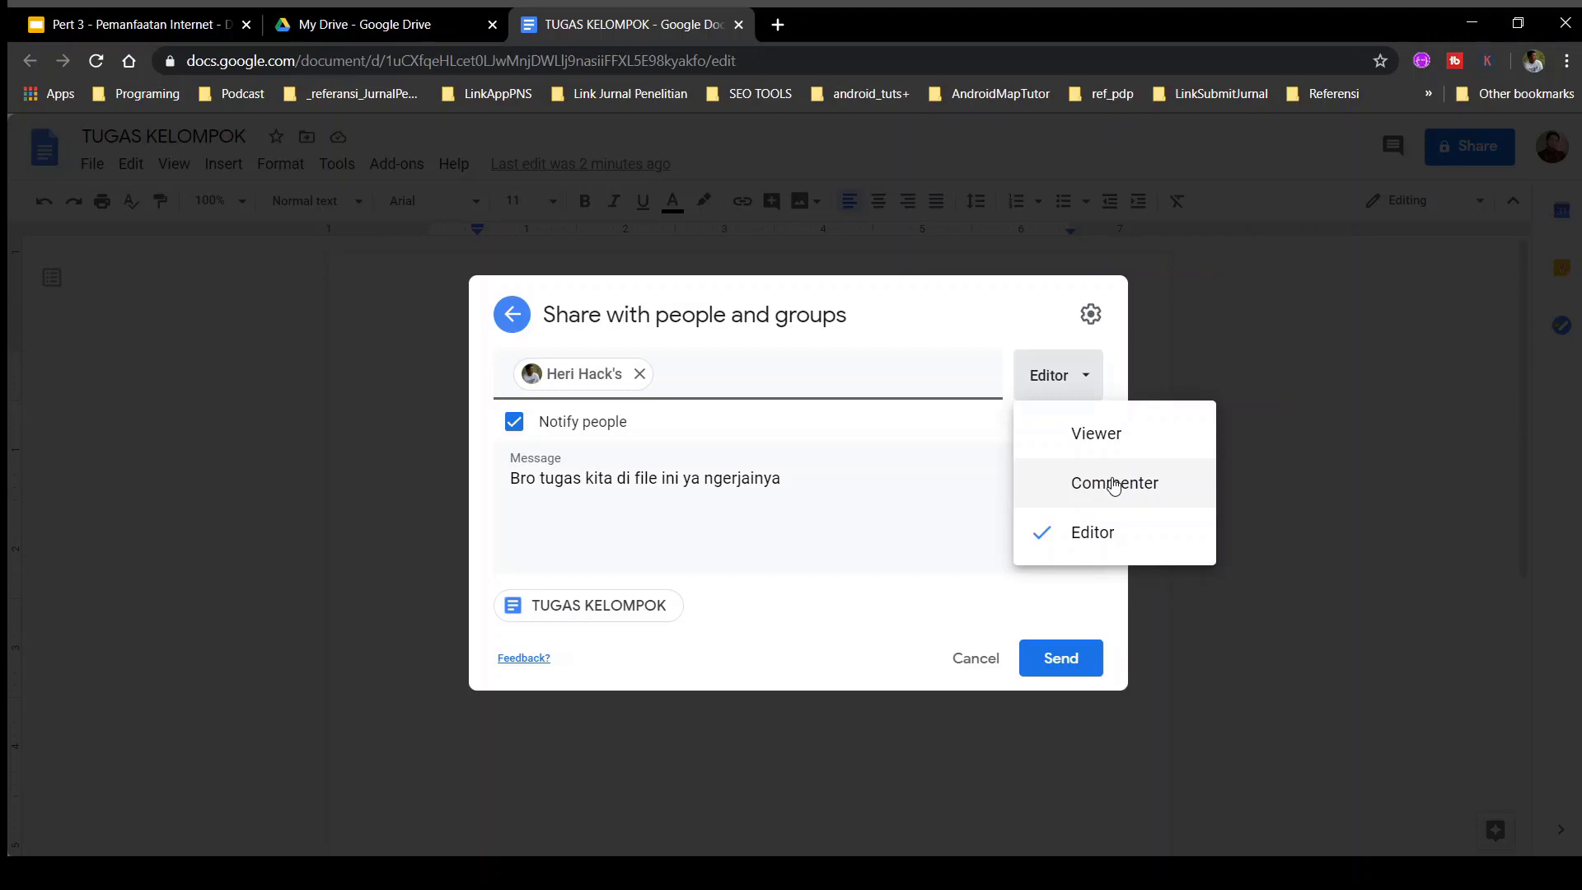
pyautogui.click(1108, 534)
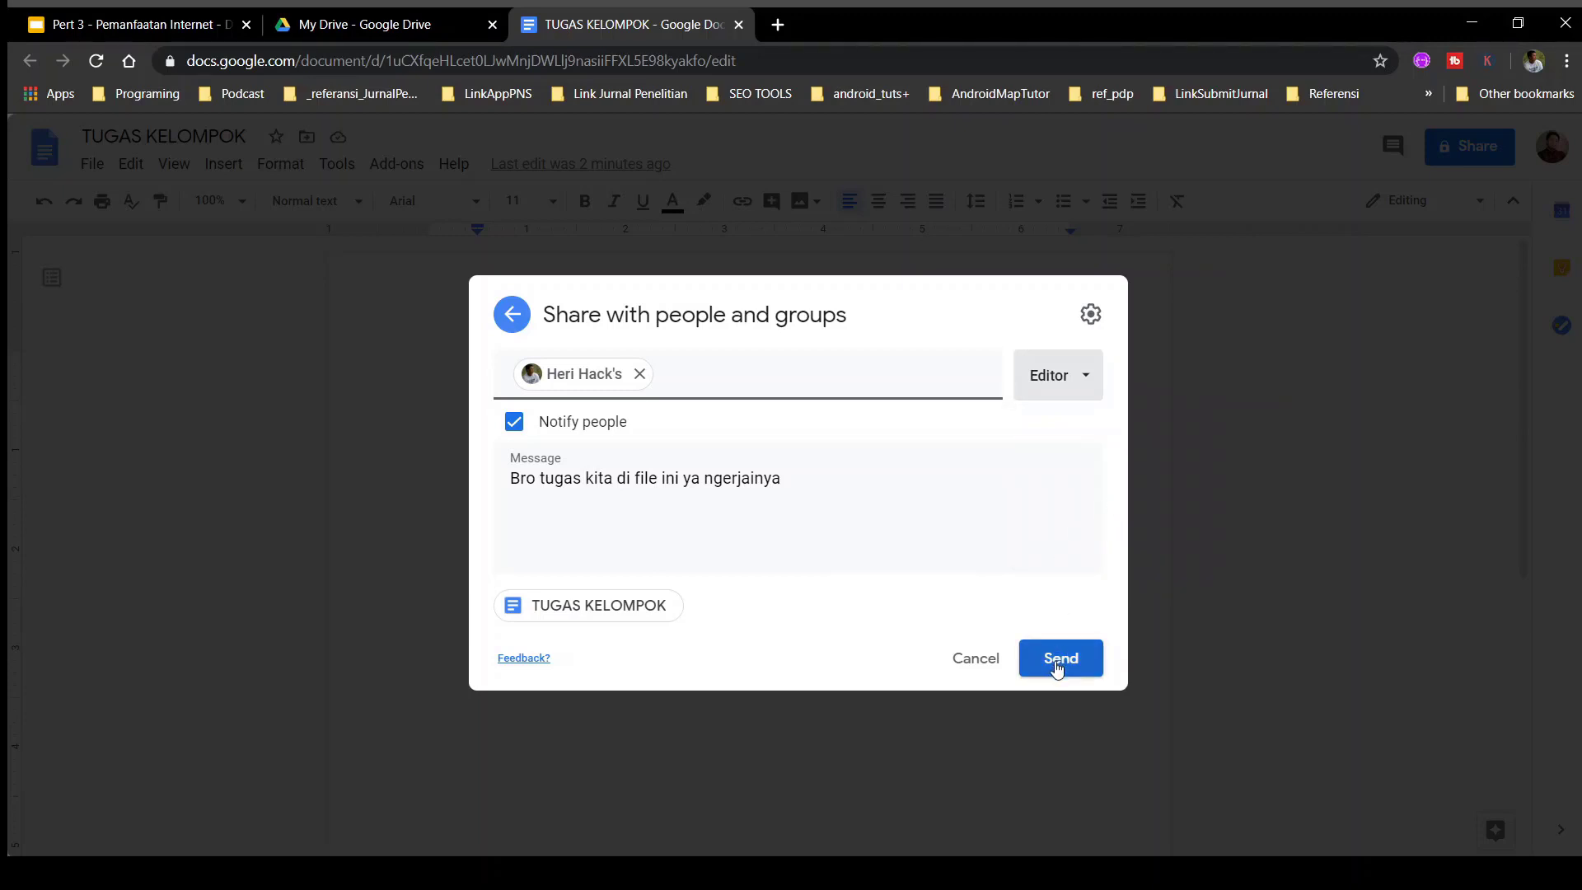
pyautogui.click(714, 385)
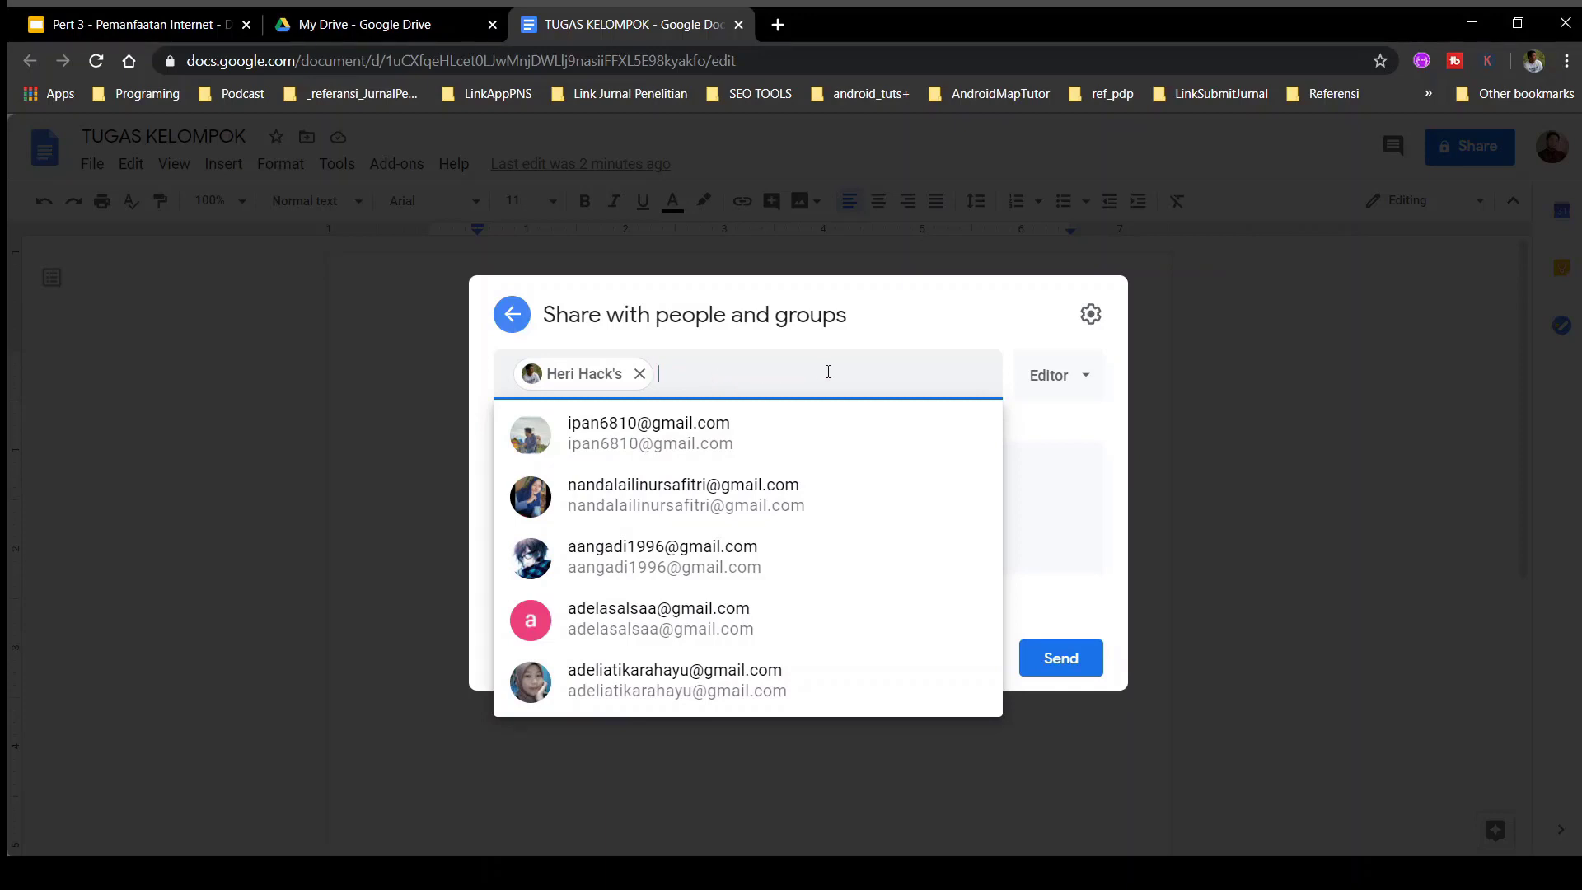
pyautogui.click(1049, 540)
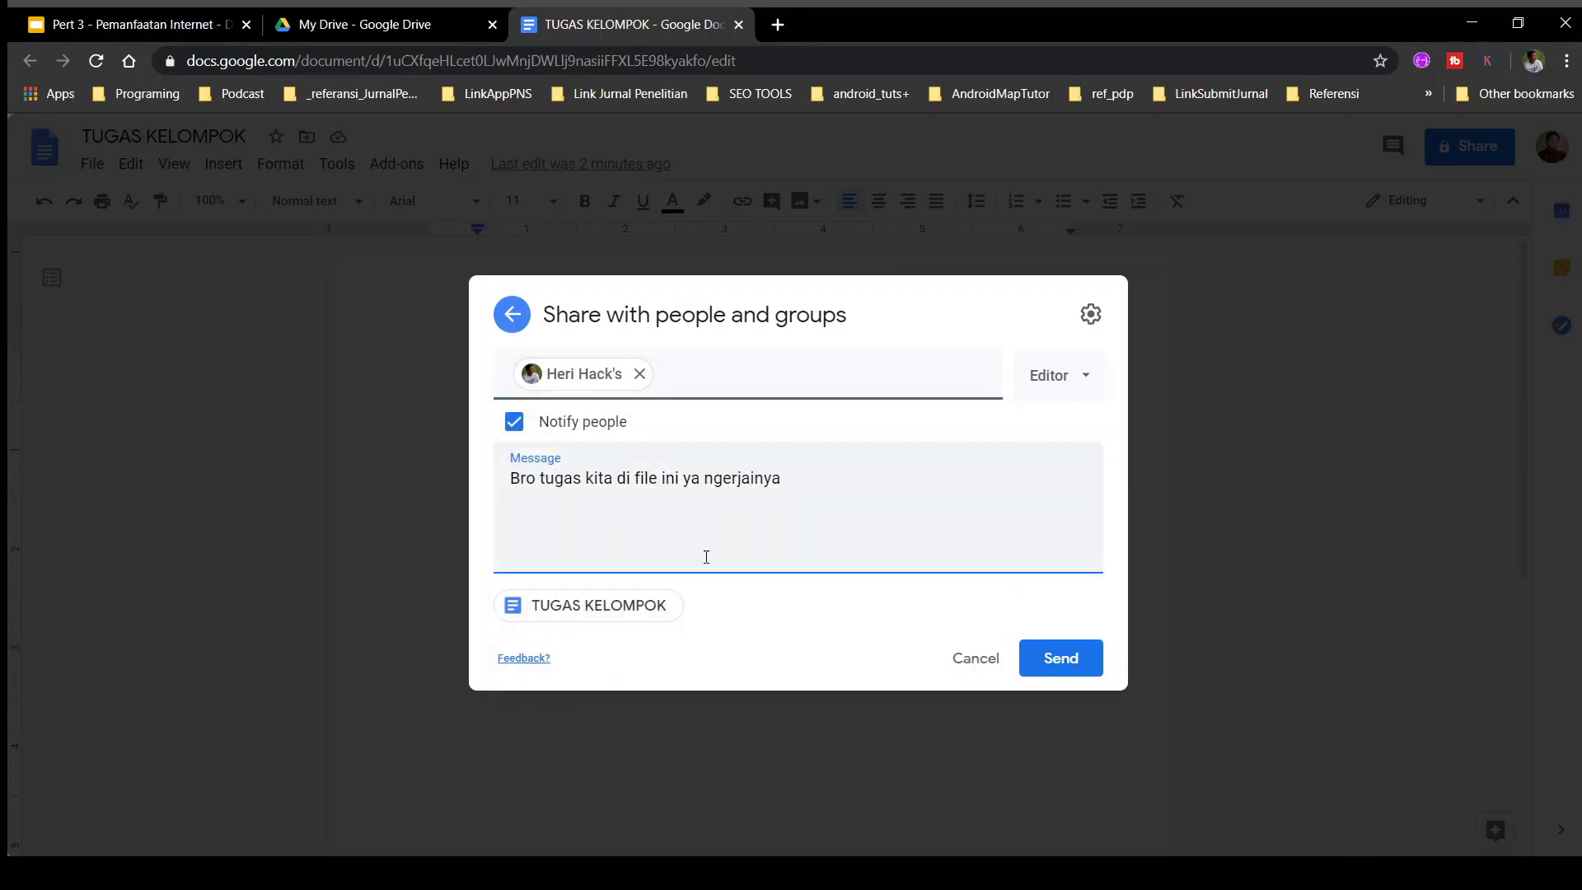
pyautogui.click(1055, 659)
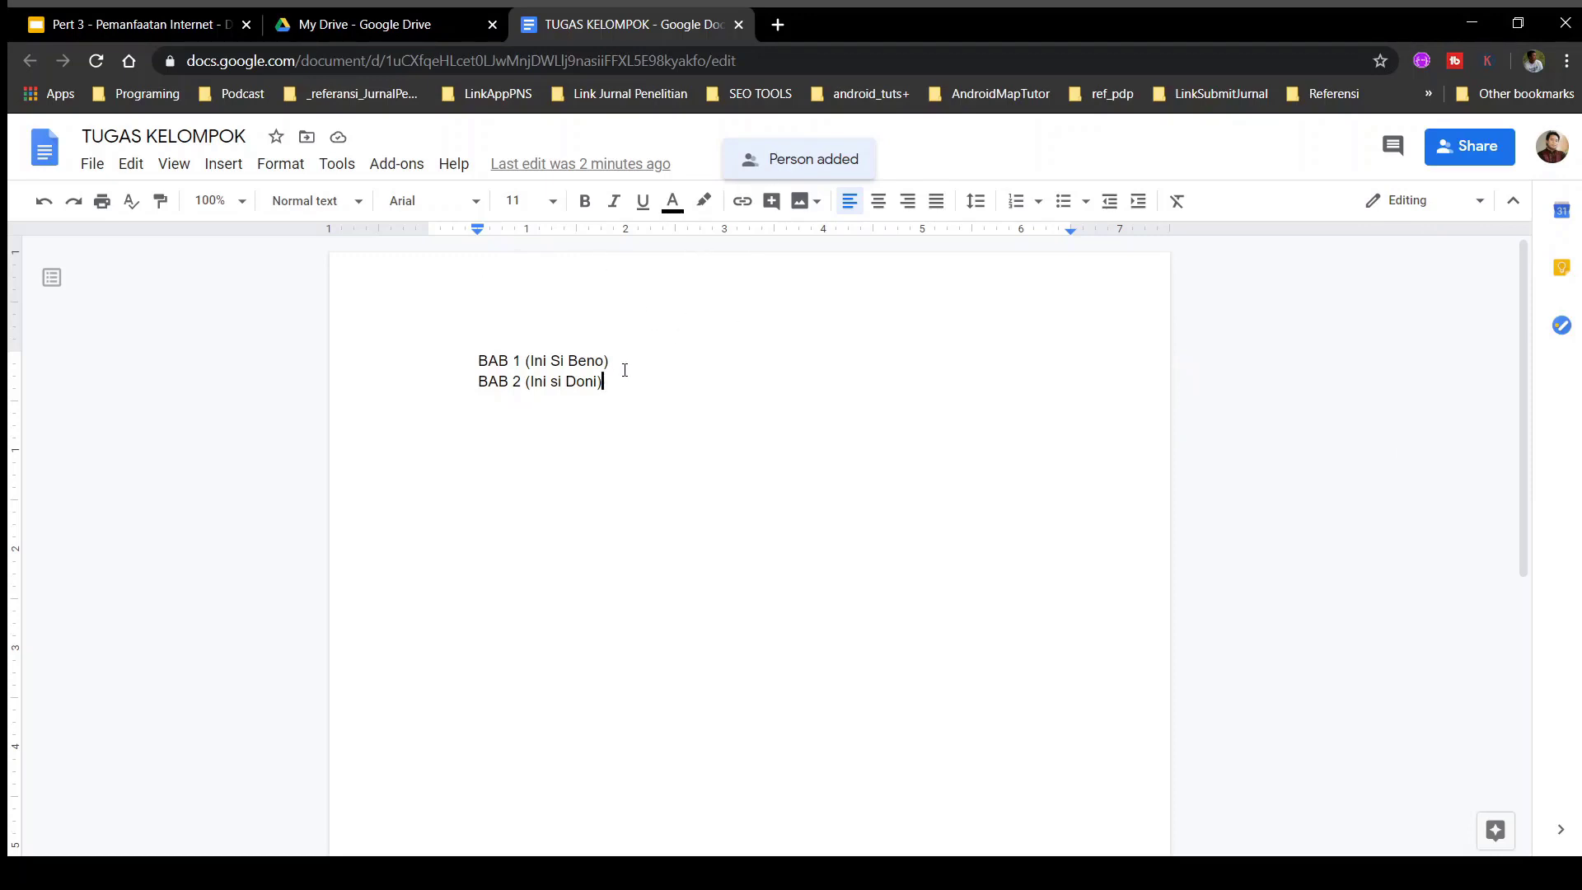
pyautogui.moveTo(624, 364); pyautogui.dragTo(488, 362)
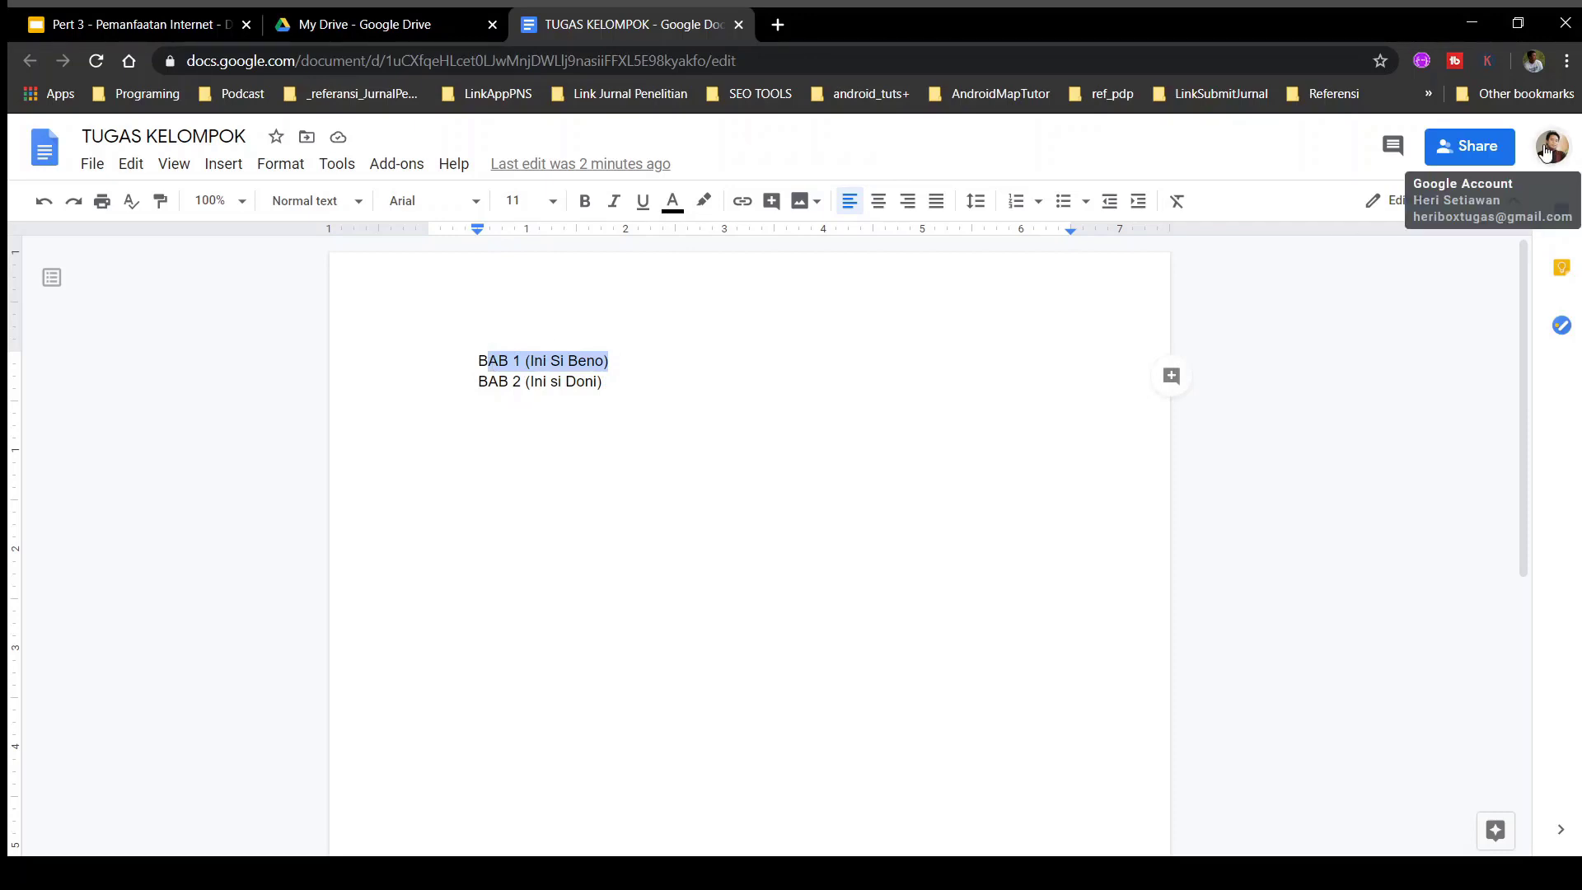
pyautogui.click(536, 381)
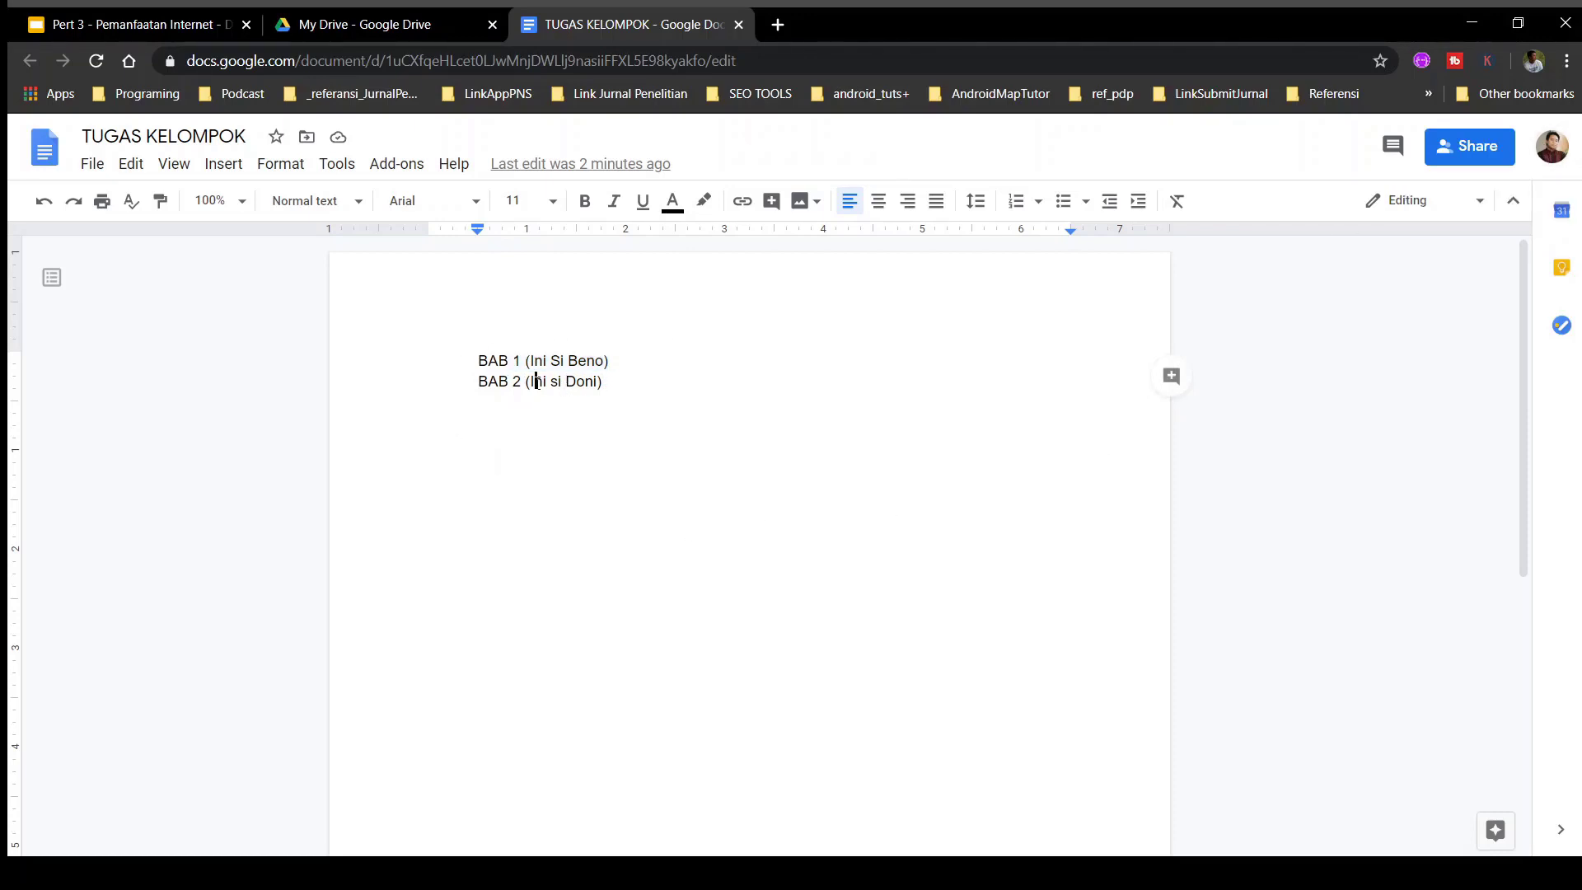
pyautogui.moveTo(605, 382); pyautogui.dragTo(475, 383)
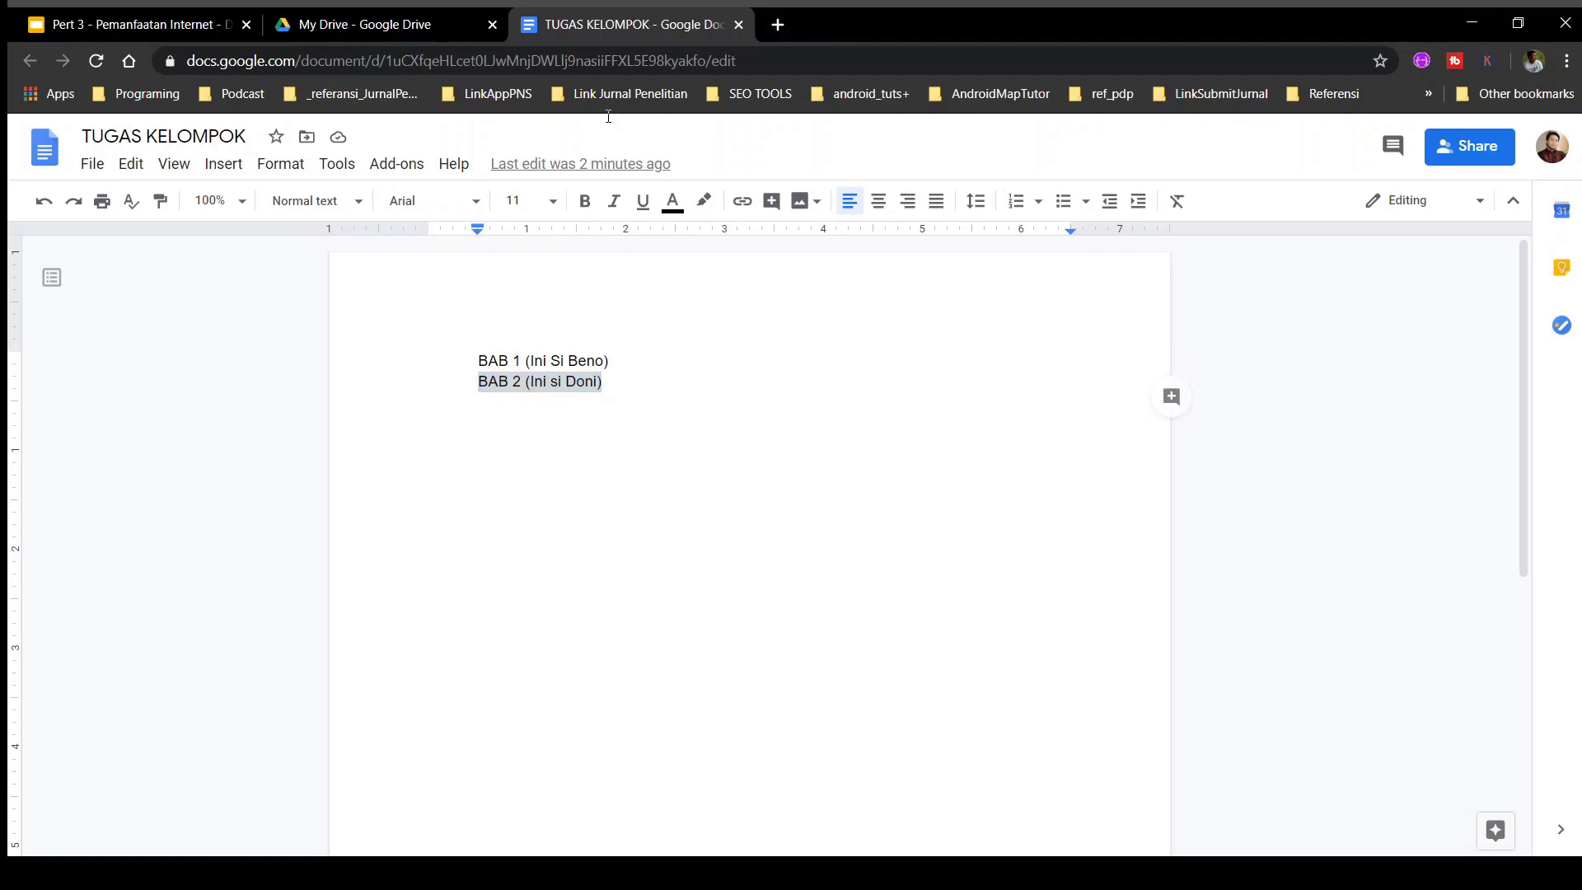
# Close the TUGAS KELOMPOK document and snap the browser window showing My Drive to the left half of the screen
pyautogui.hotkey('ctrl', 'w')
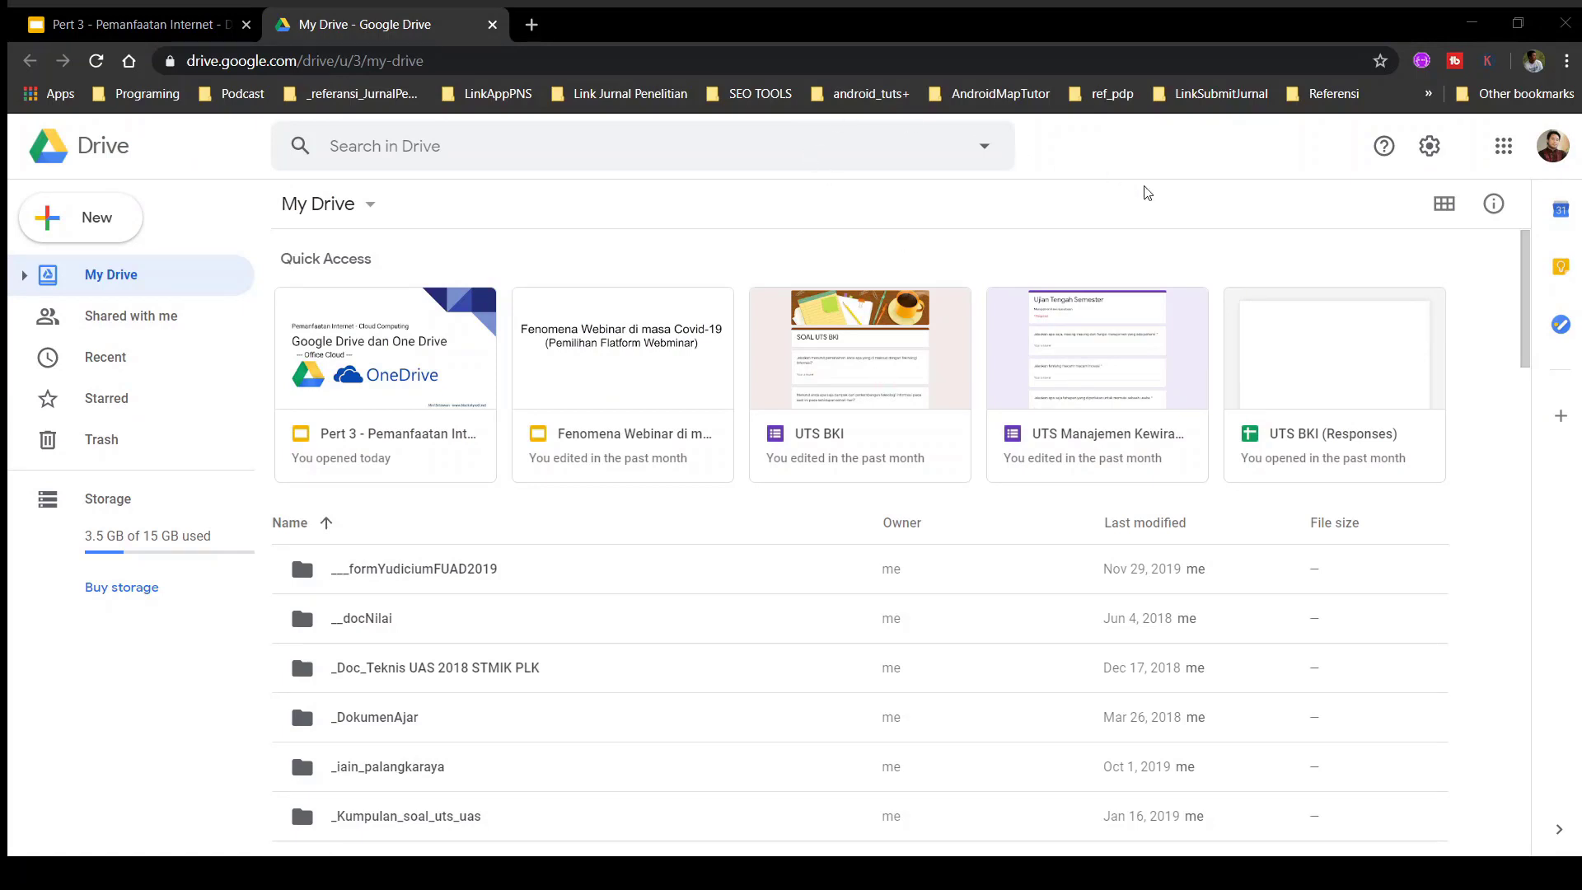
pyautogui.press('super+Left')
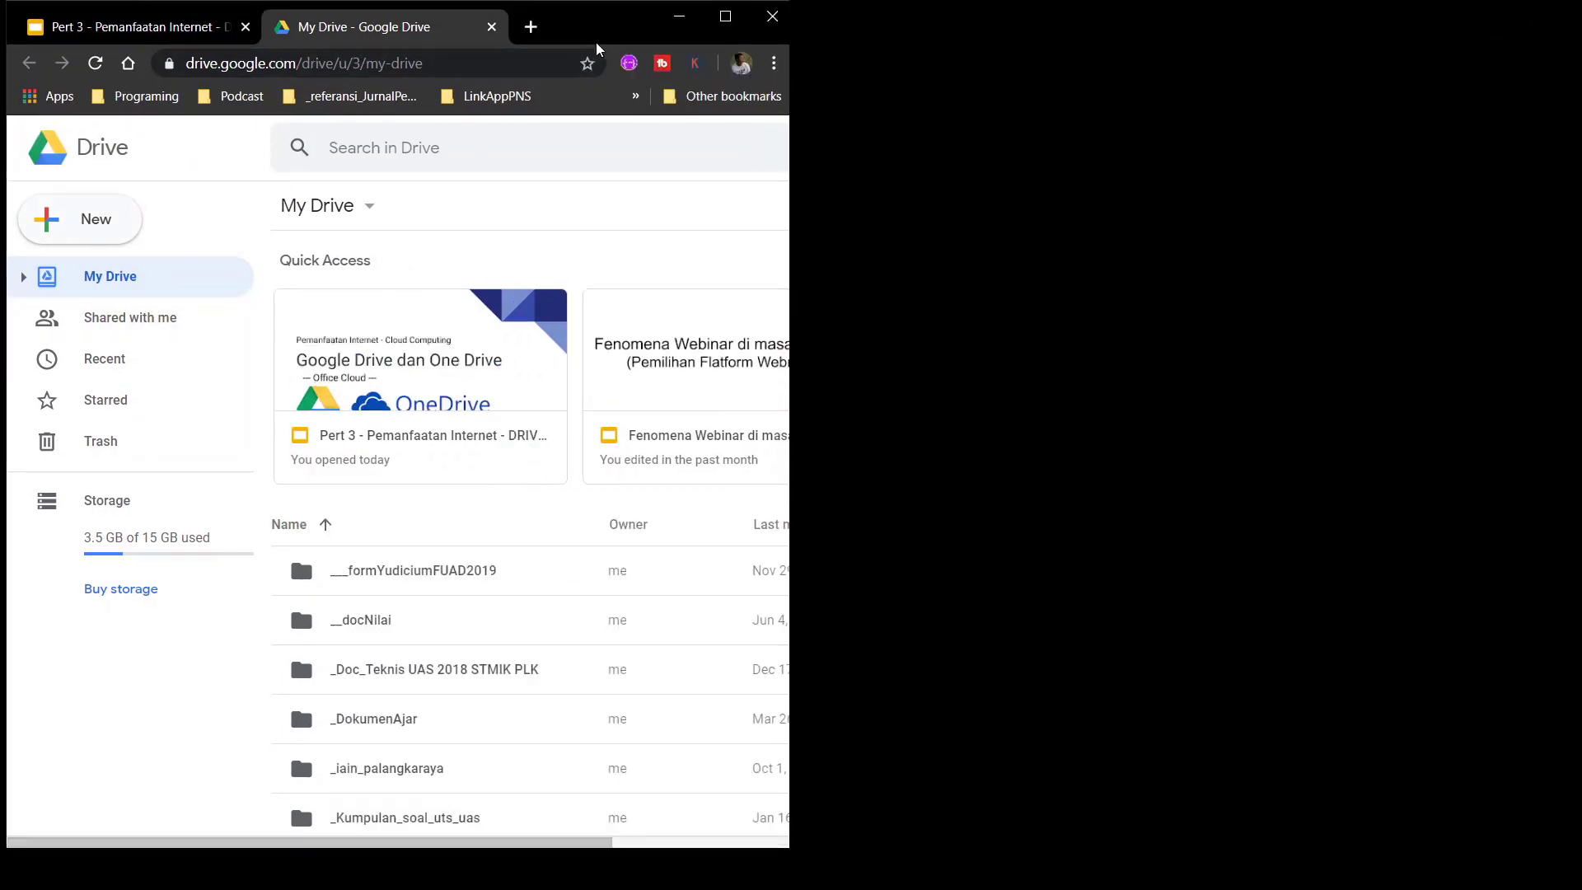
# Snap the My Drive window to the right half of the screen and open Gmail in its current tab
pyautogui.moveTo(576, 25); pyautogui.dragTo(1580, 99)
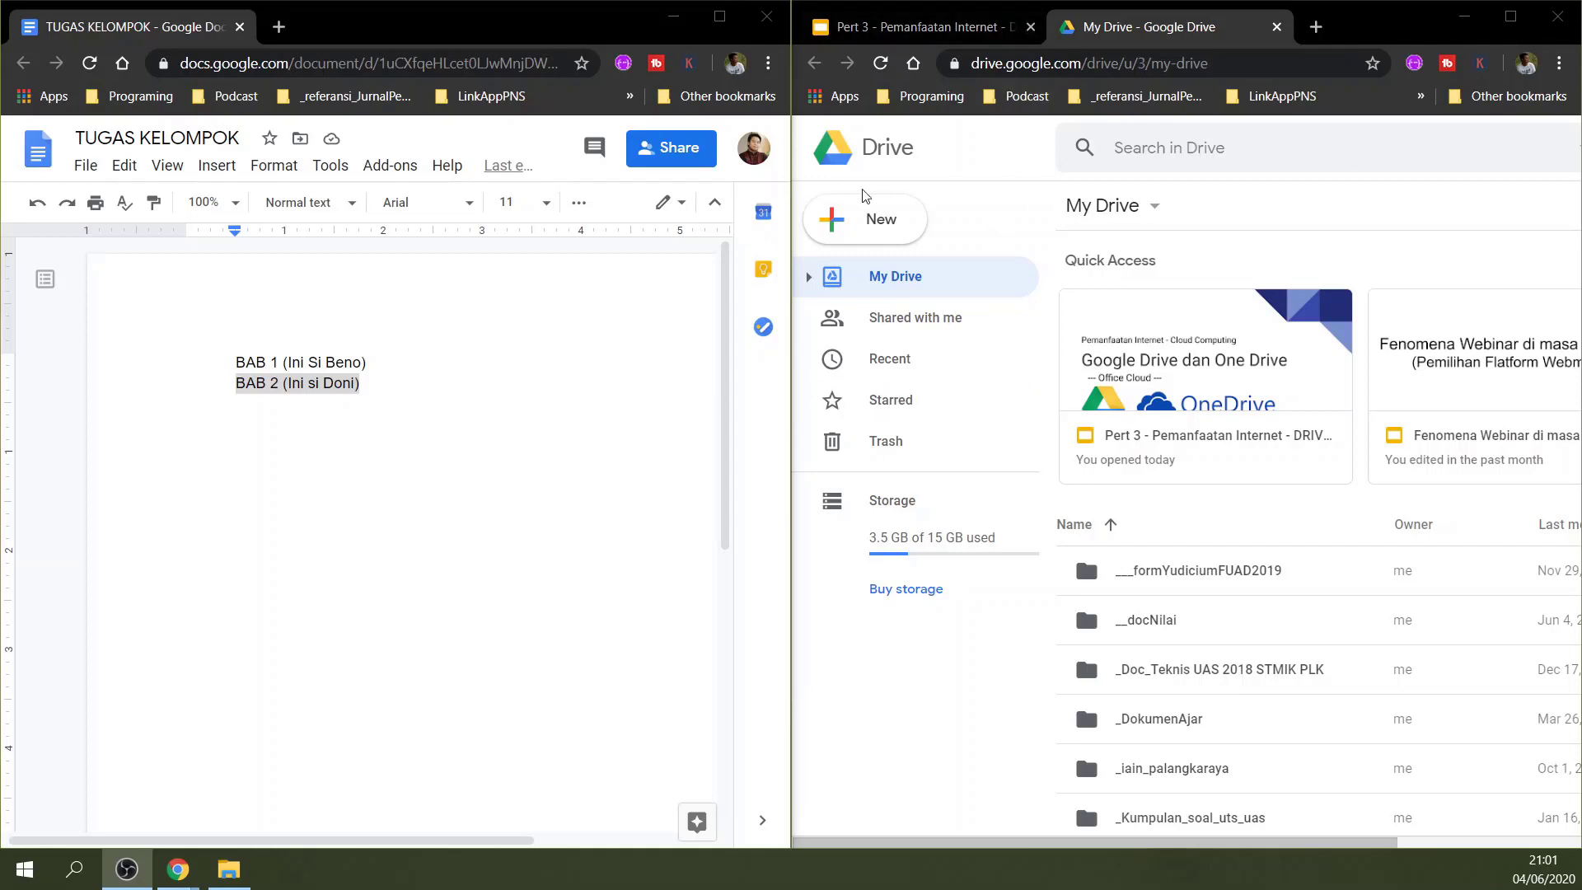
pyautogui.click(1105, 73)
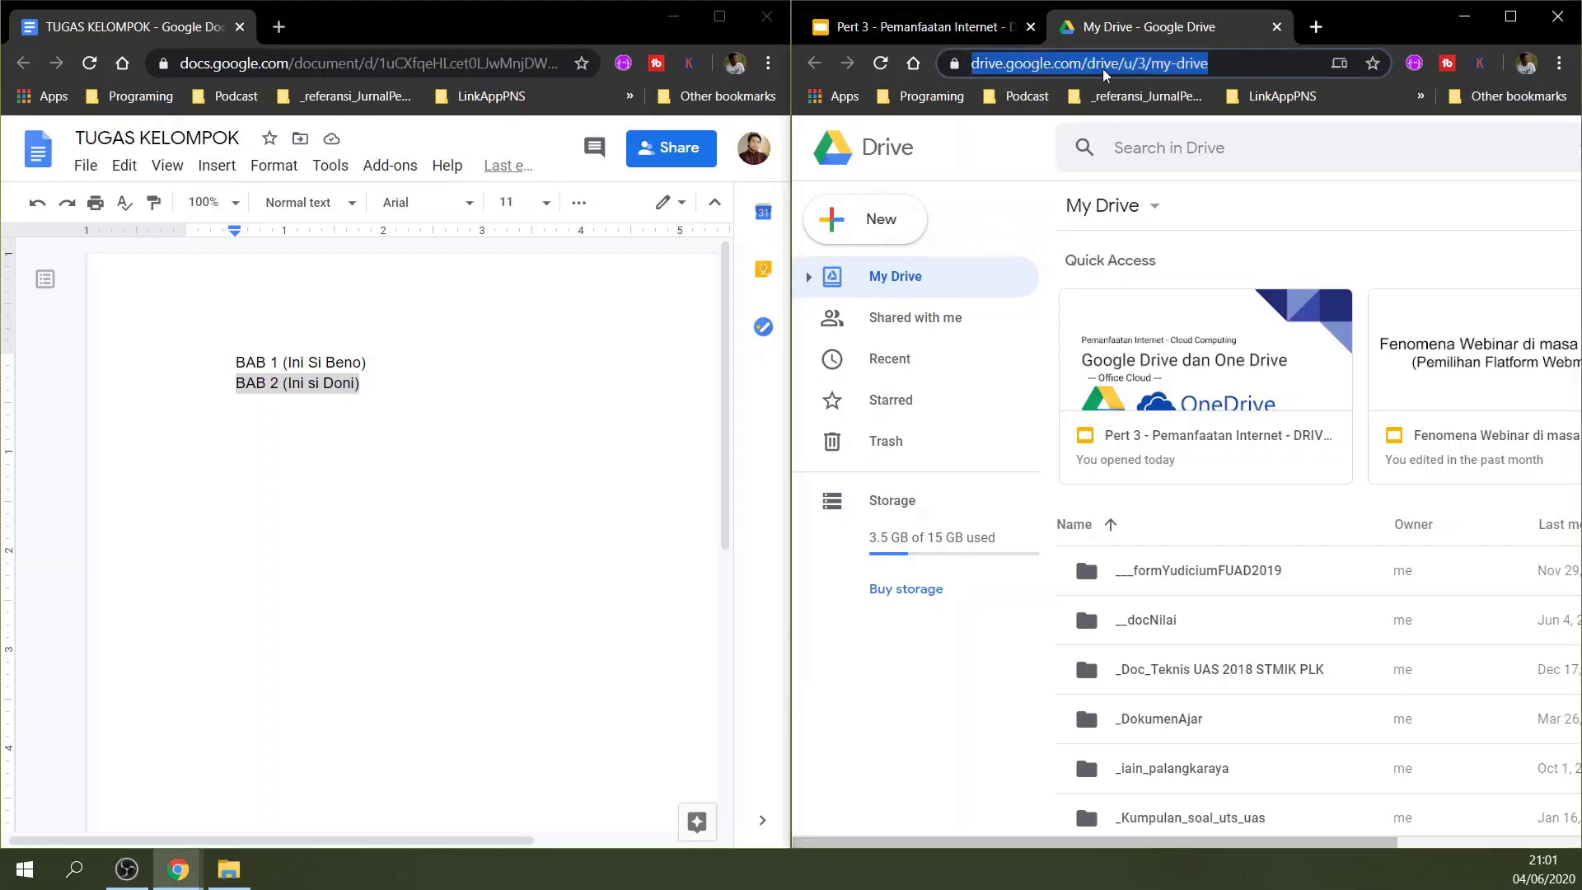
pyautogui.write('mail')
pyautogui.press('Return')
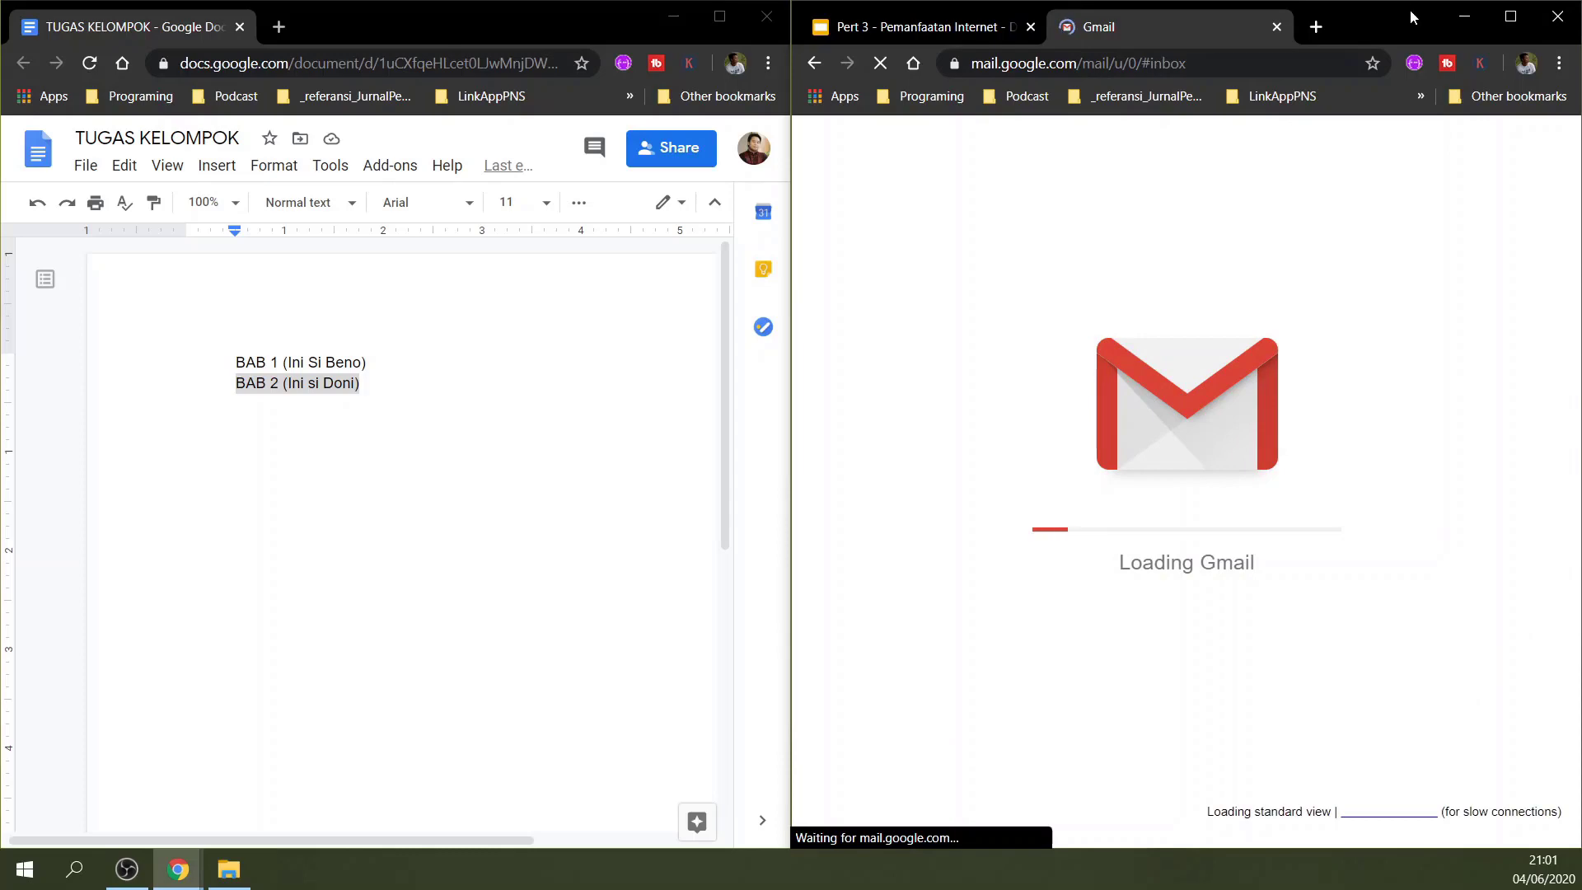
pyautogui.moveTo(1397, 14); pyautogui.dragTo(1581, 222)
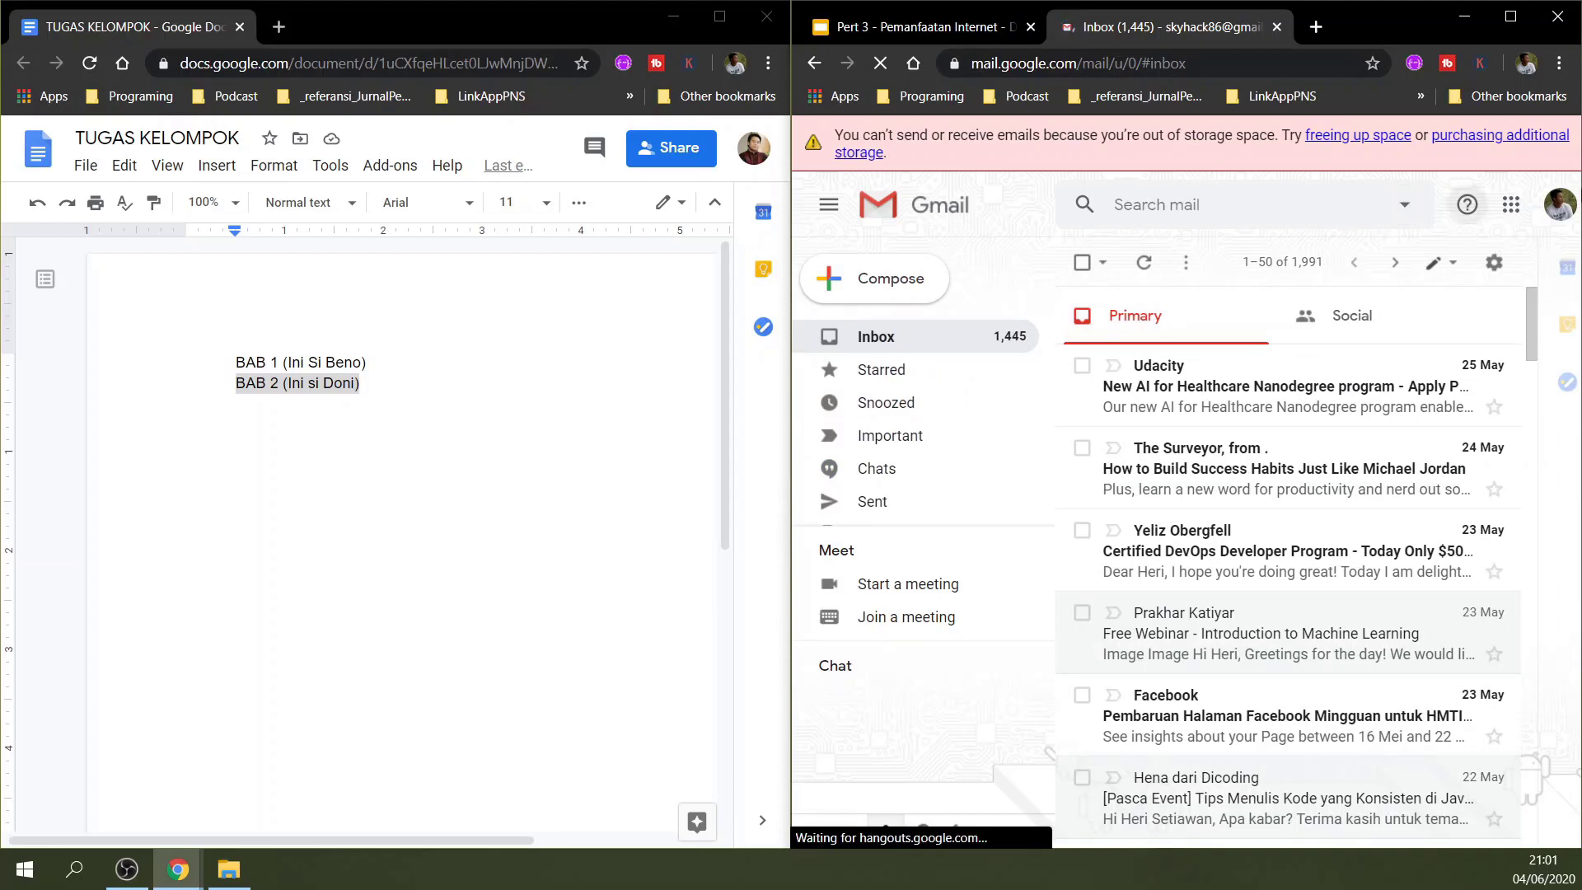
# Check which account is signed in to Gmail and look for the sharing invitation in the reloaded inbox and Spam folder
pyautogui.click(1560, 204)
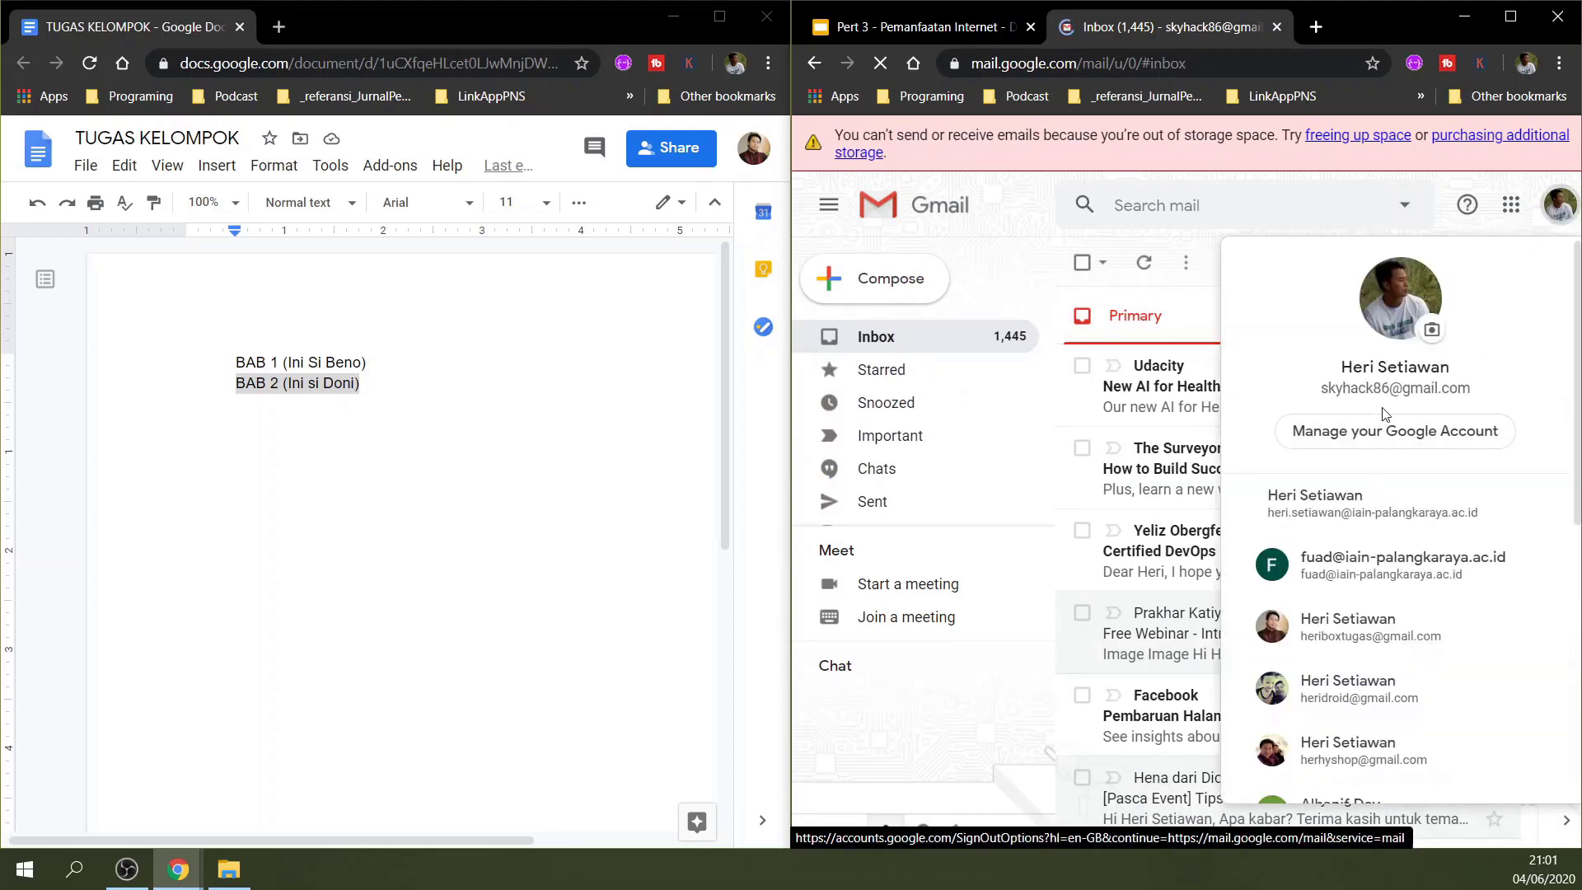
pyautogui.click(1043, 214)
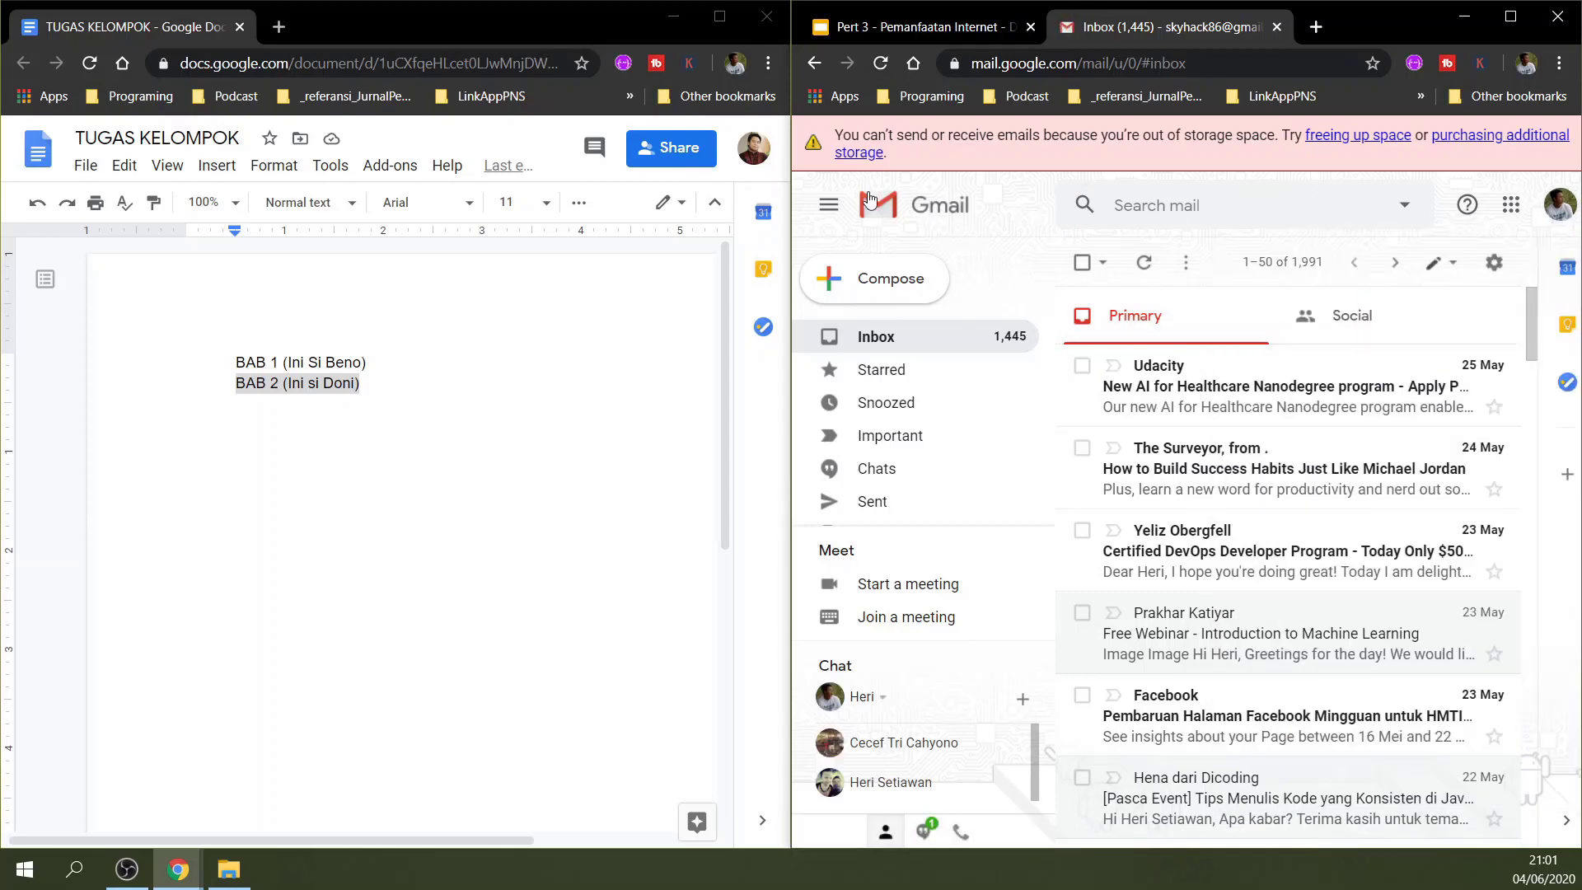
pyautogui.click(882, 62)
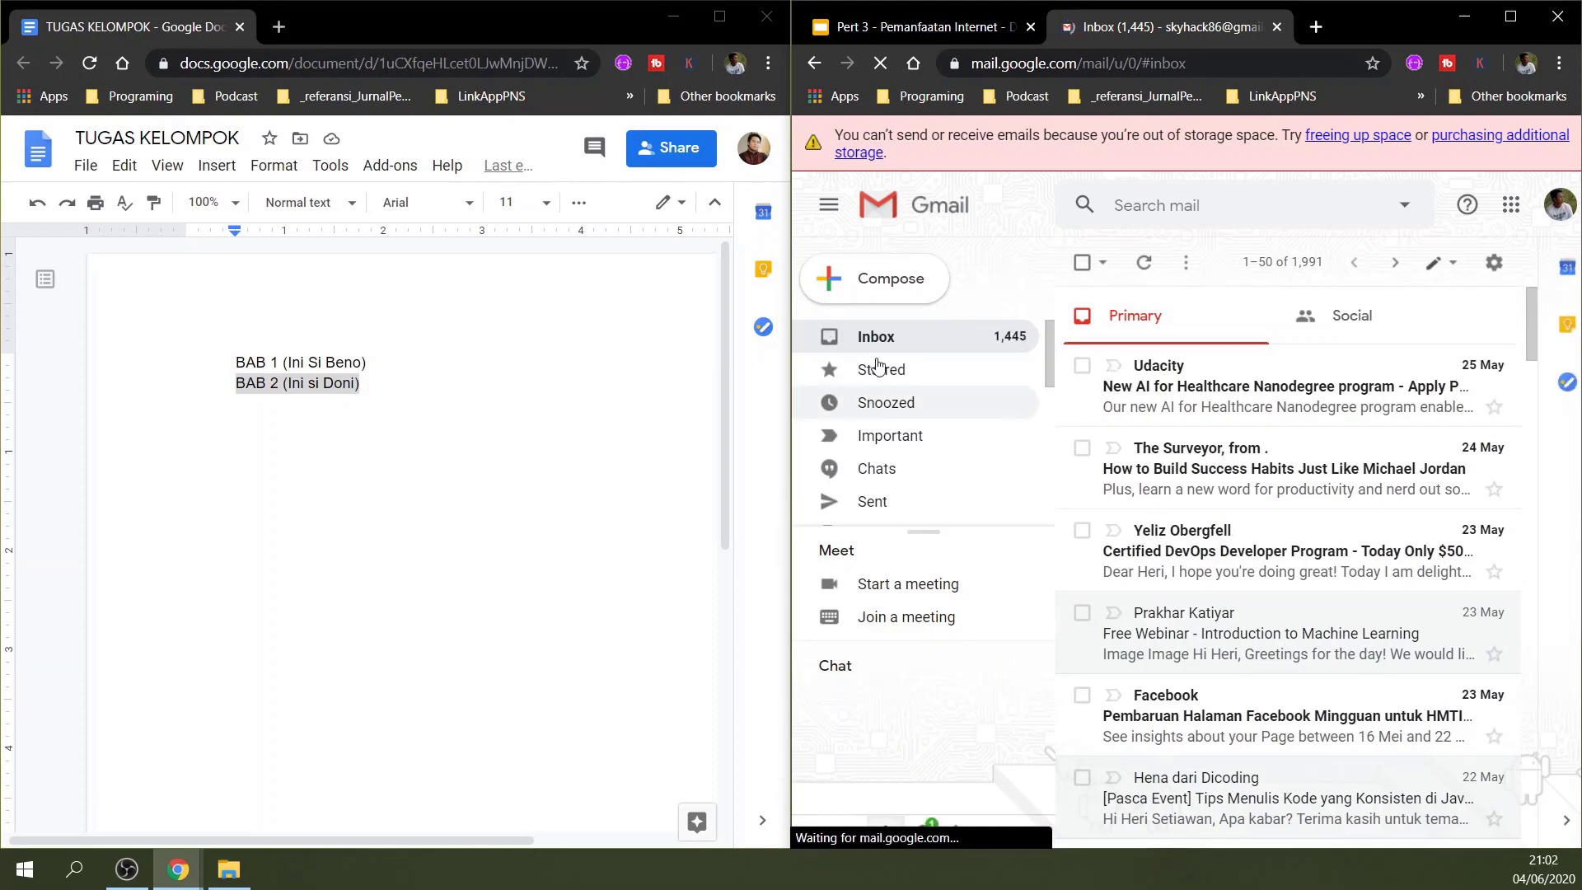
pyautogui.scroll(-2, 887, 466)
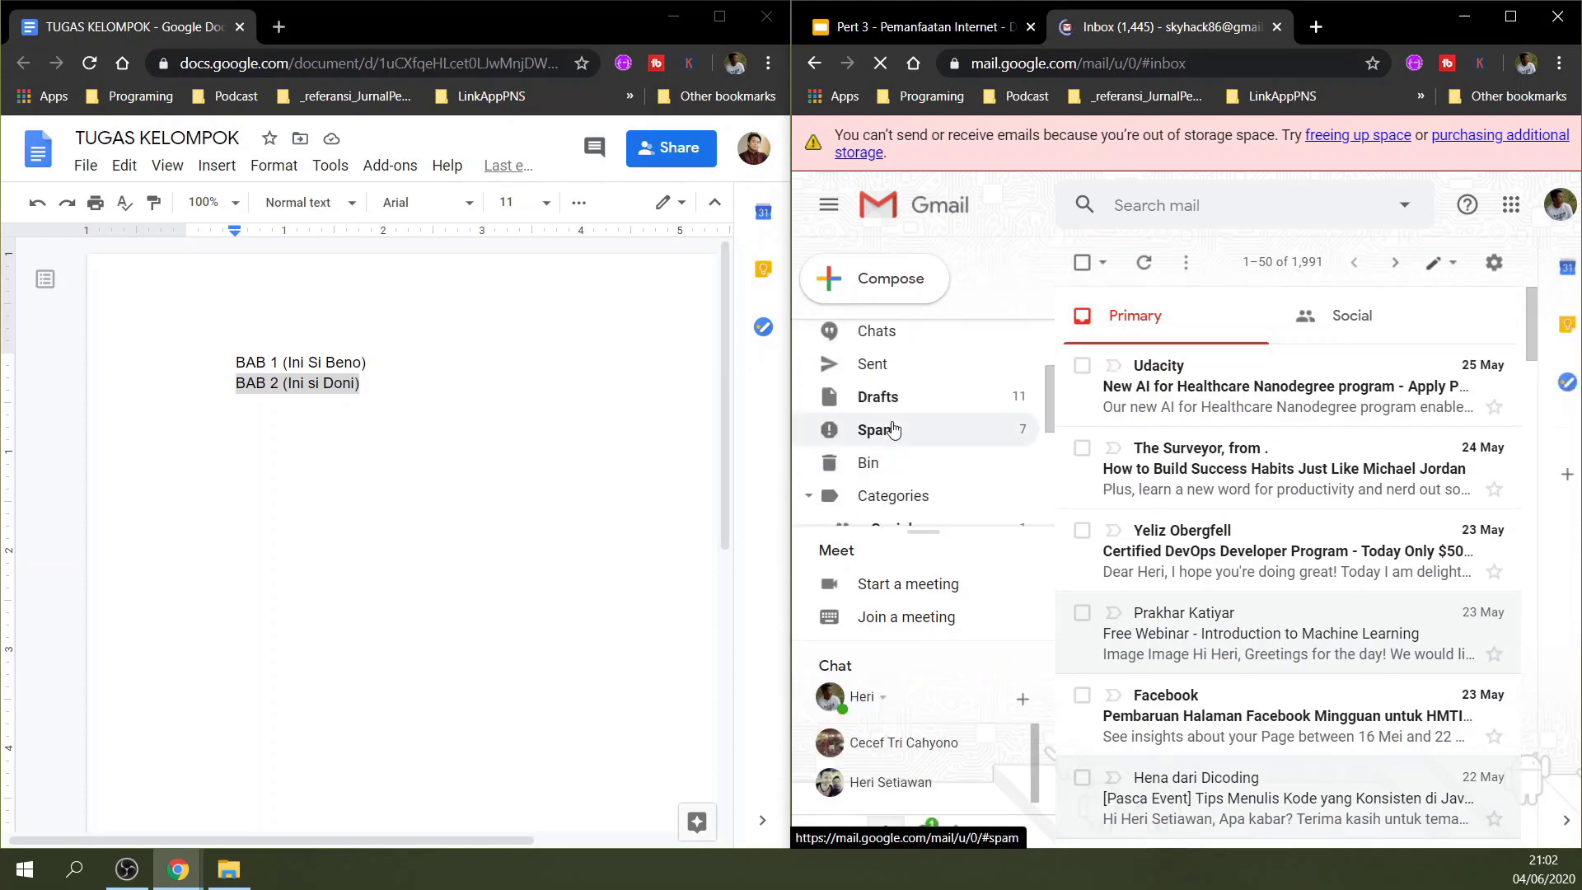
pyautogui.click(894, 430)
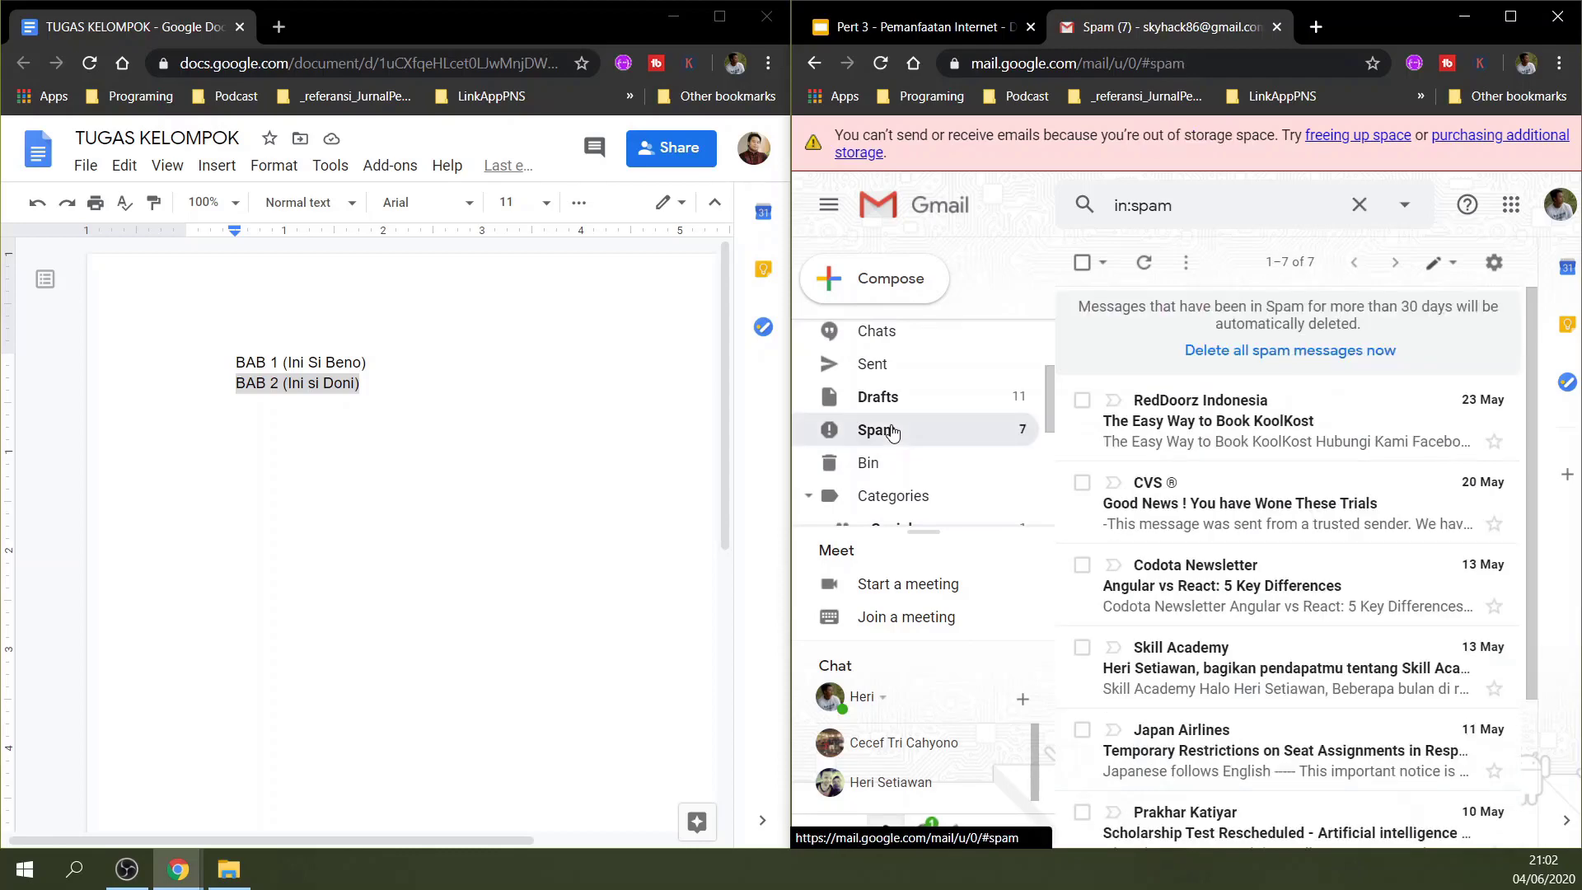
pyautogui.scroll(2, 863, 388)
pyautogui.click(873, 338)
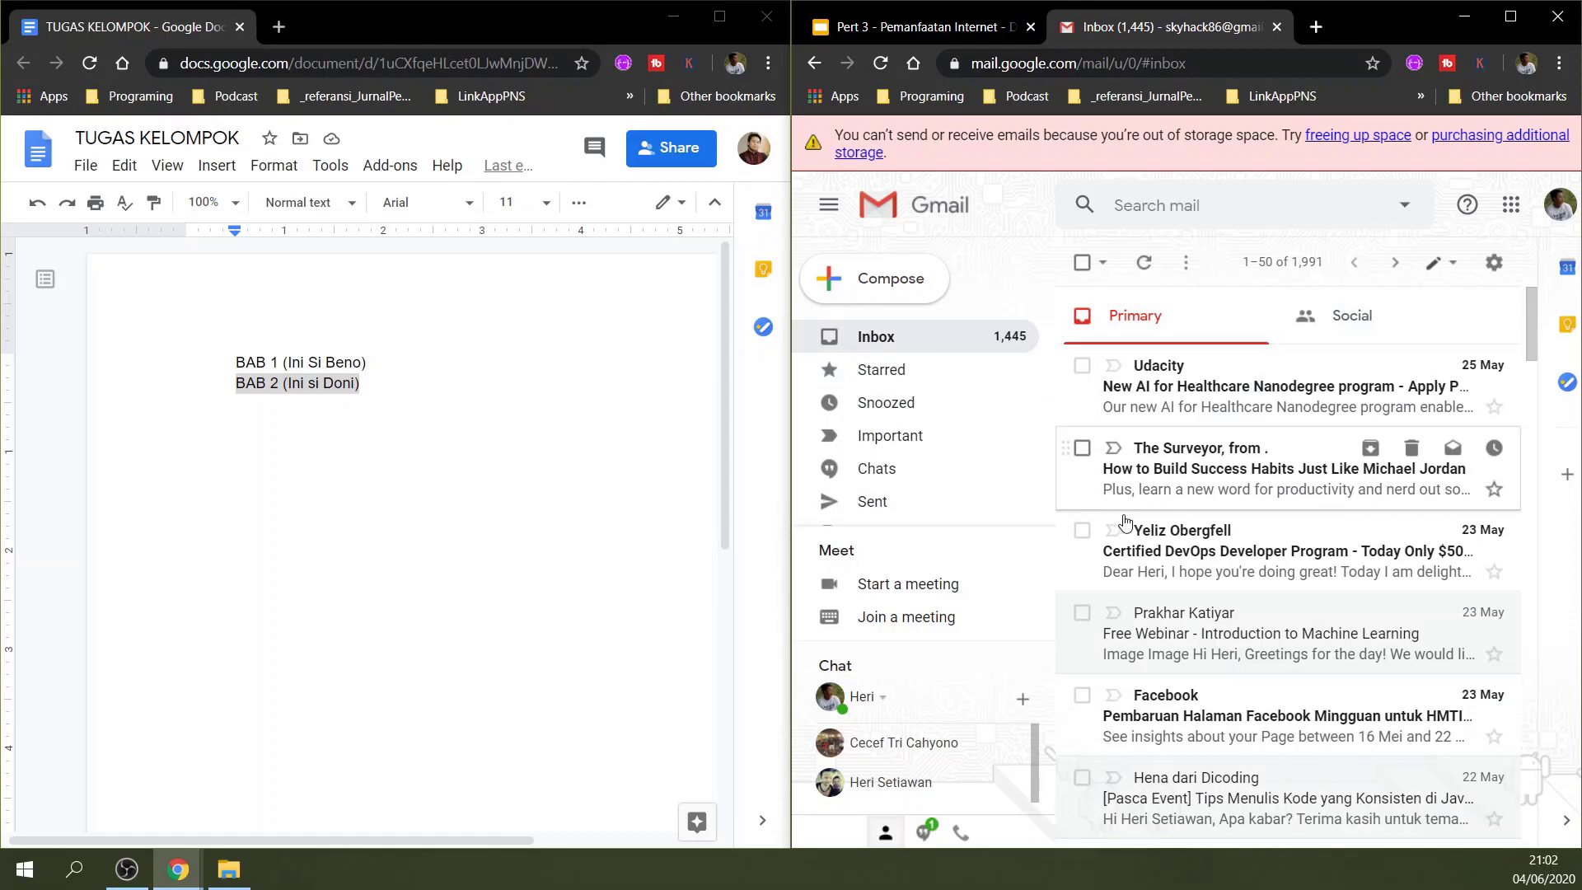
pyautogui.scroll(-3, 1133, 536)
pyautogui.scroll(3, 1186, 585)
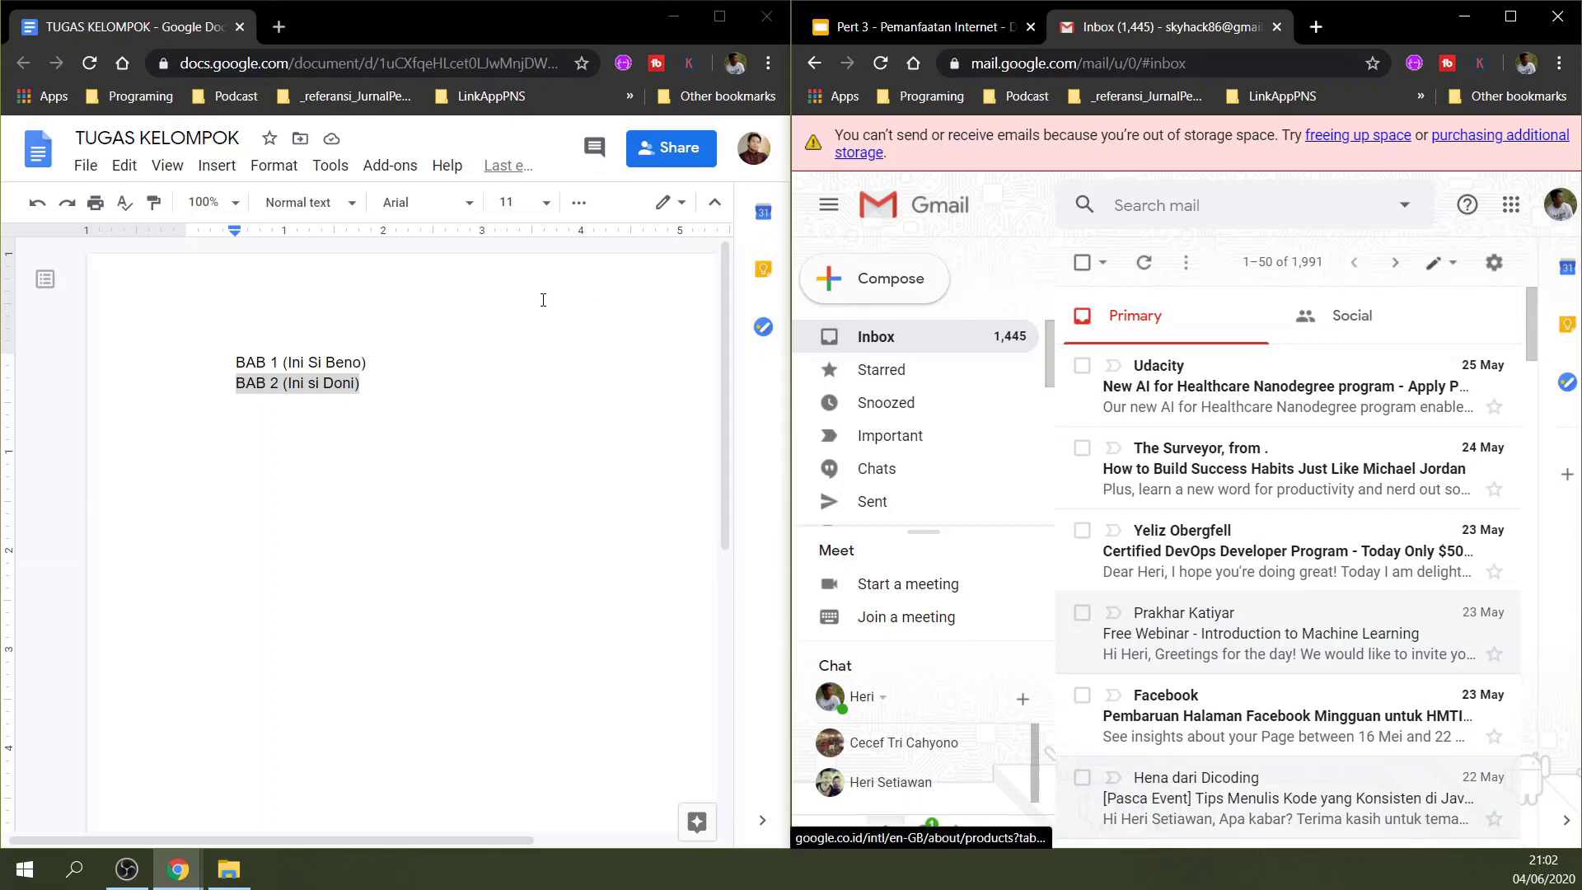
# Check who has access to the TUGAS KELOMPOK document and compare the recipient with the account signed in to Gmail
pyautogui.doubleClick(646, 377)
pyautogui.click(676, 161)
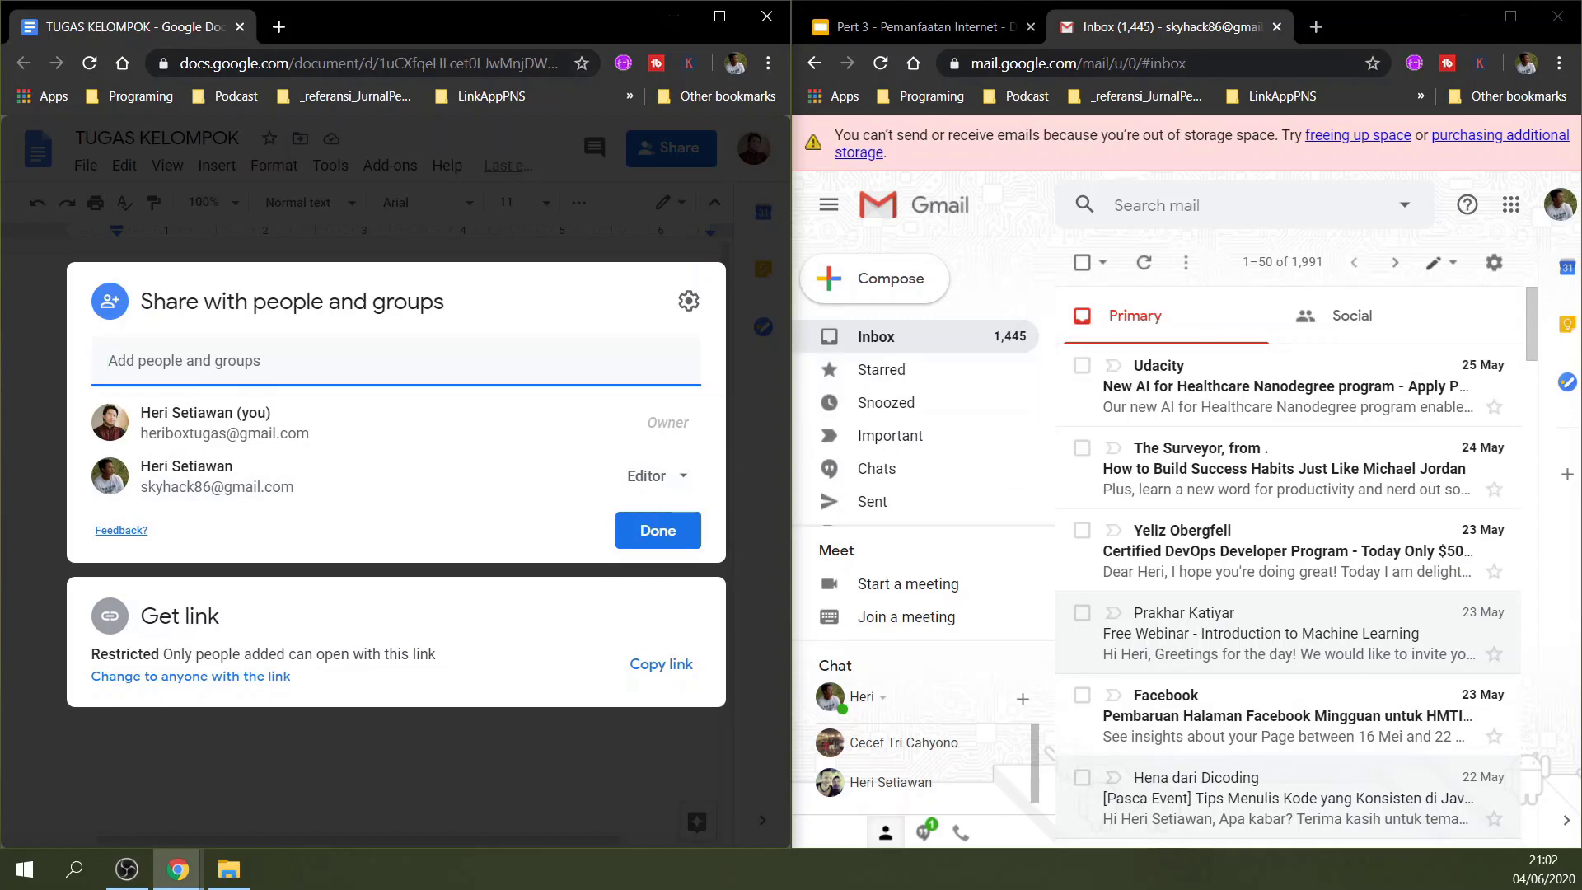
pyautogui.hotkey('alt', 'Tab')
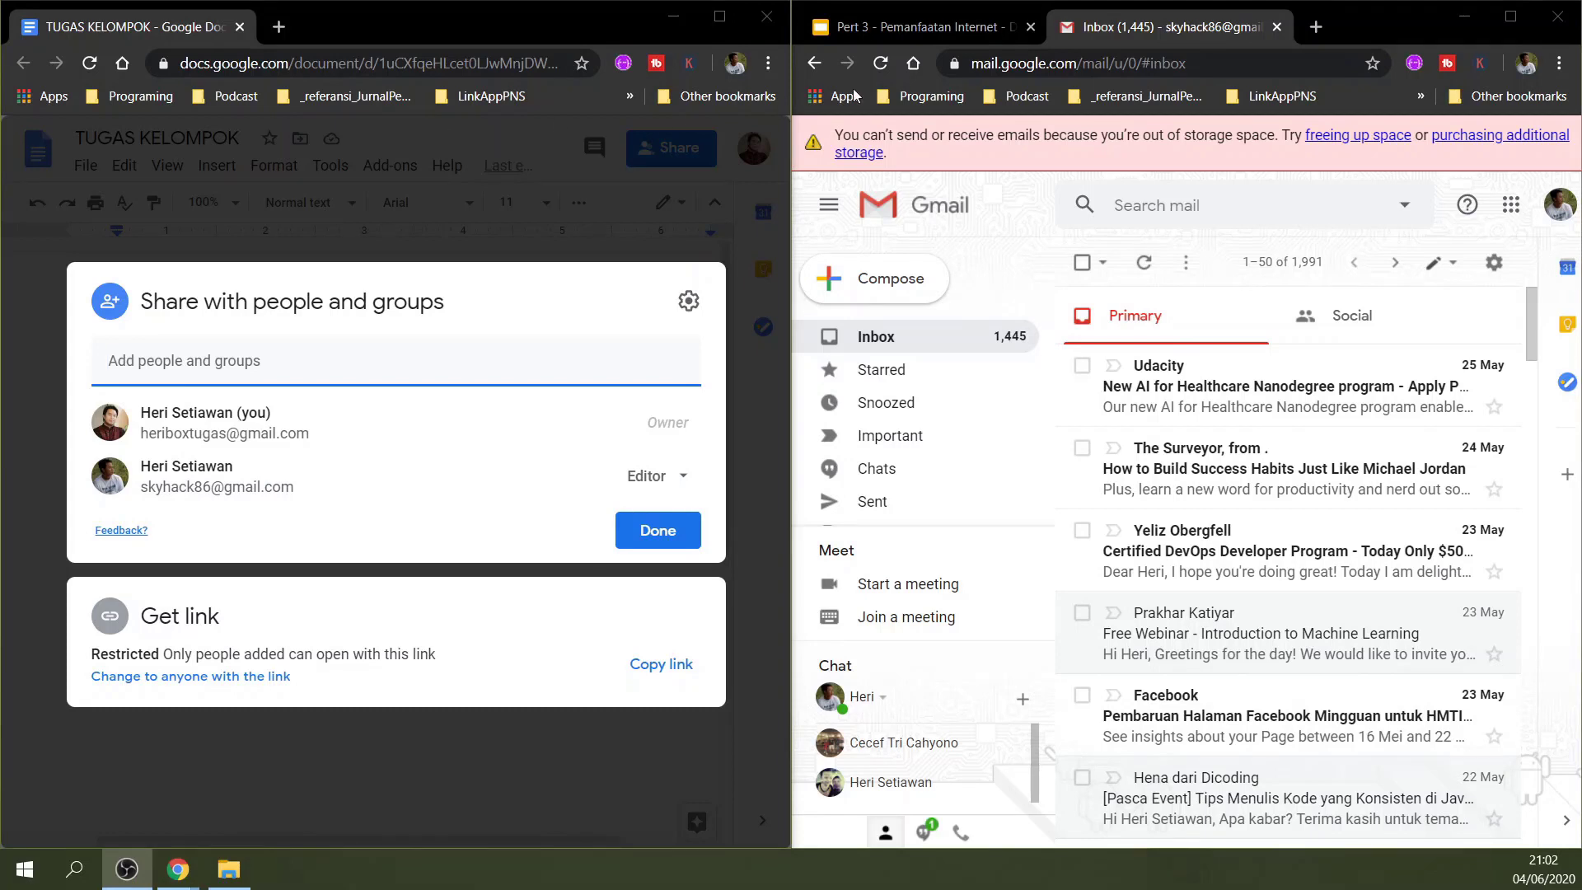
pyautogui.click(1550, 211)
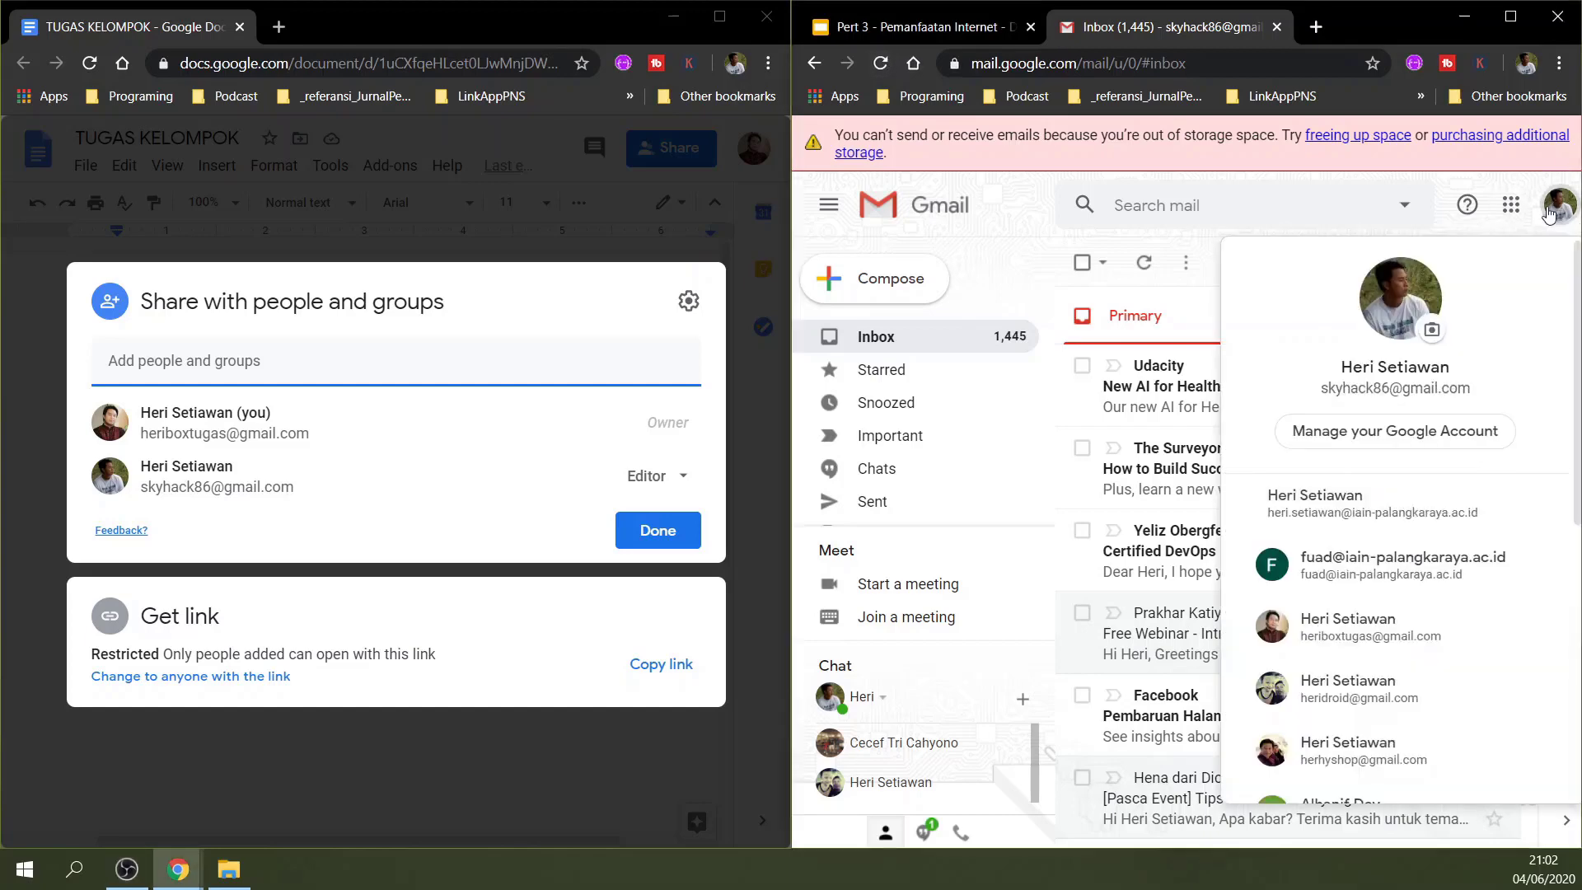
# Open the Google Docs home page from the recipient's Gmail and close the sharing dialog in the owner's document
pyautogui.click(1512, 206)
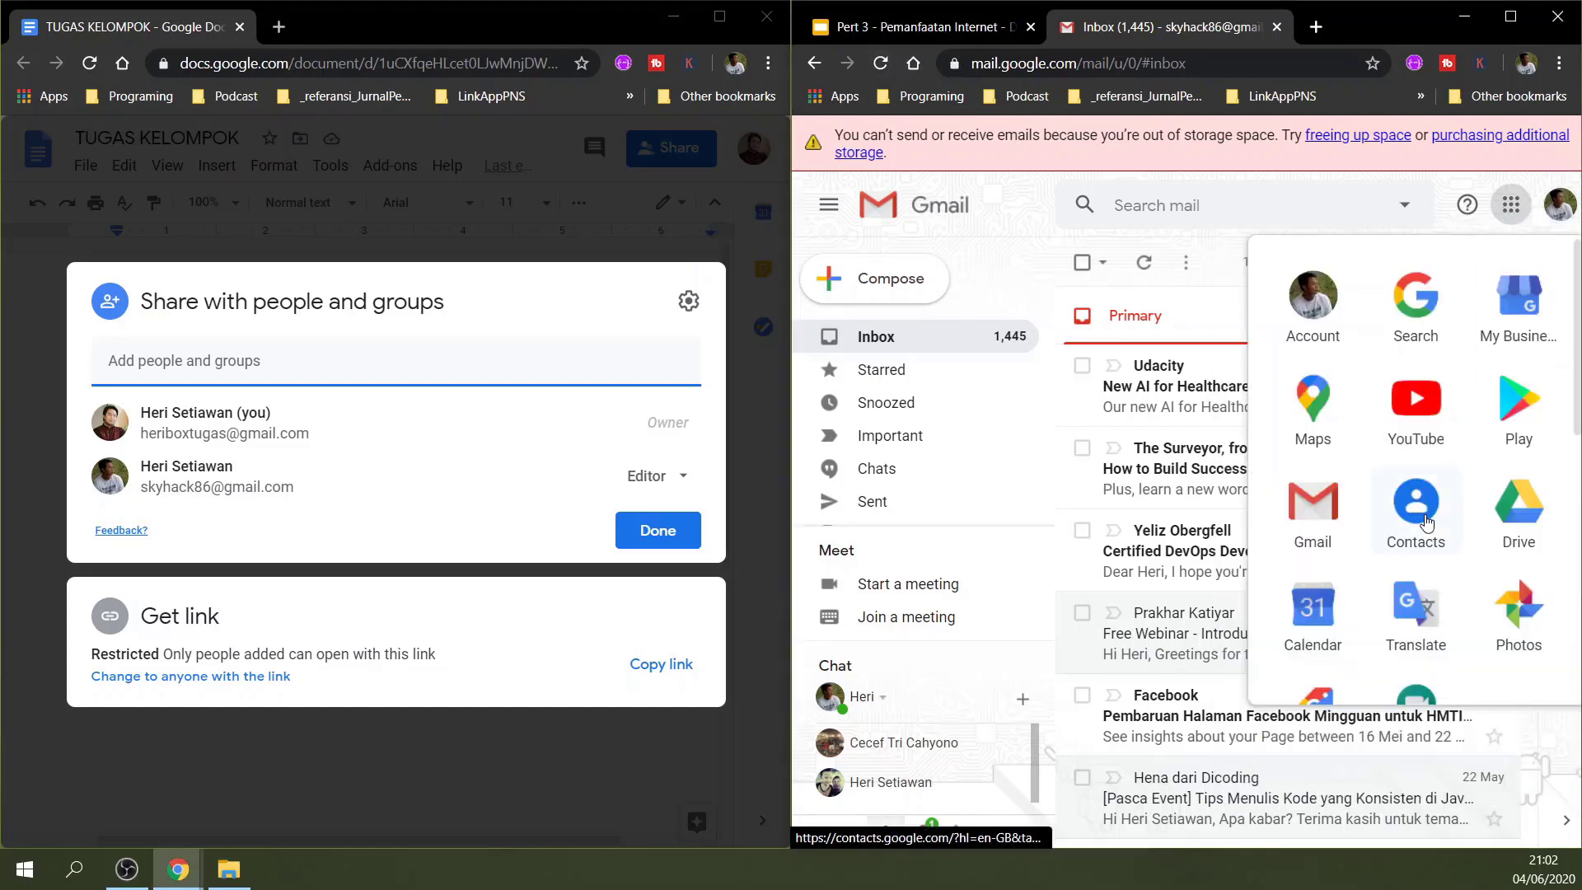
pyautogui.scroll(-5, 1427, 524)
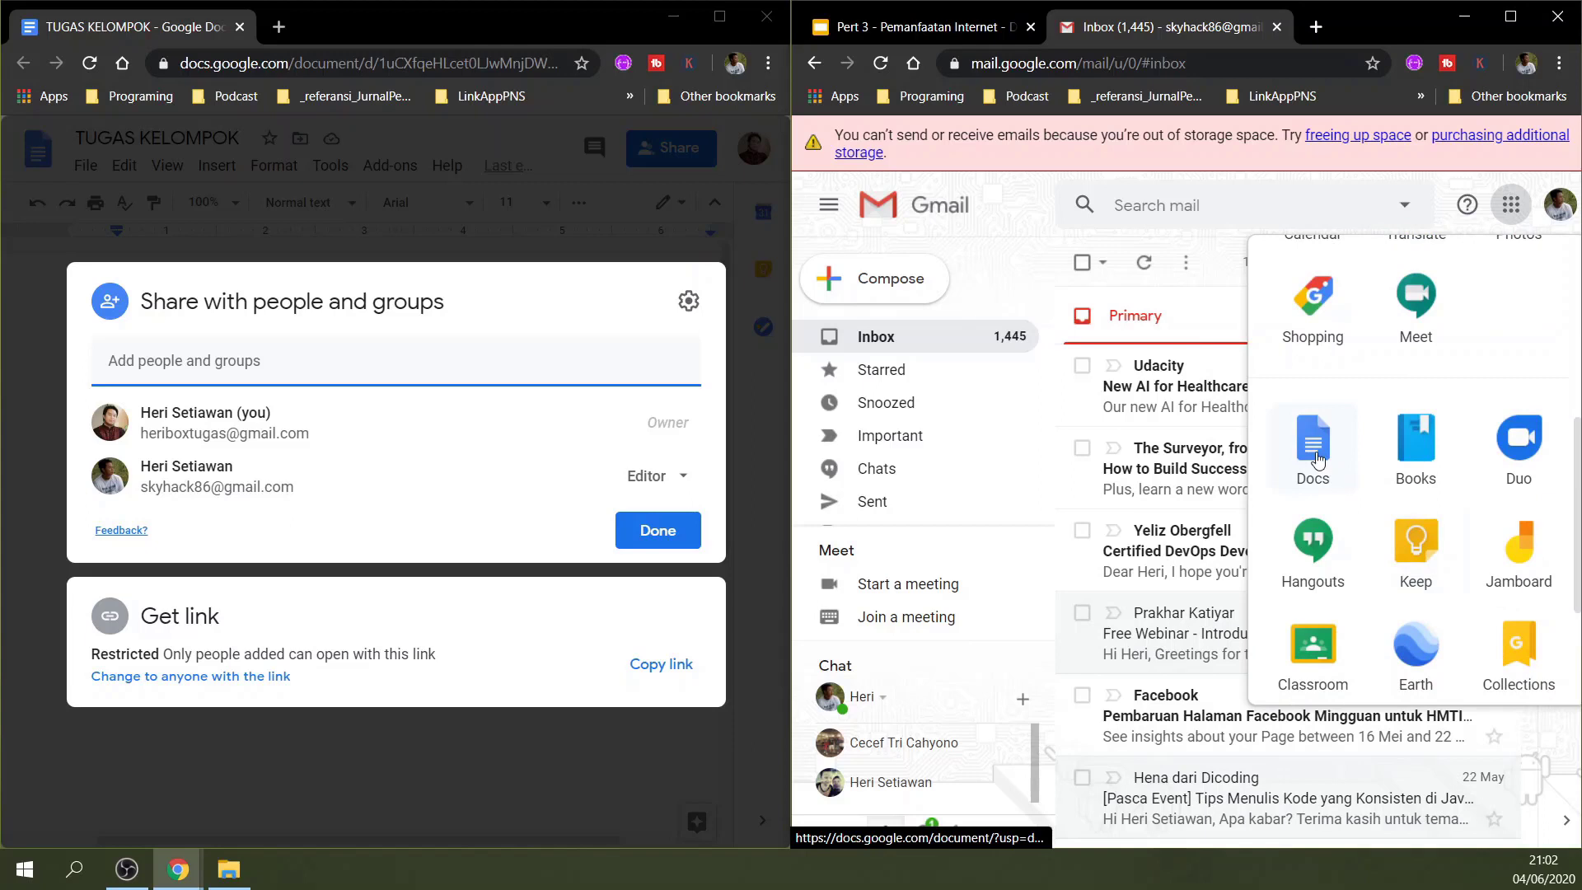
pyautogui.click(1316, 459)
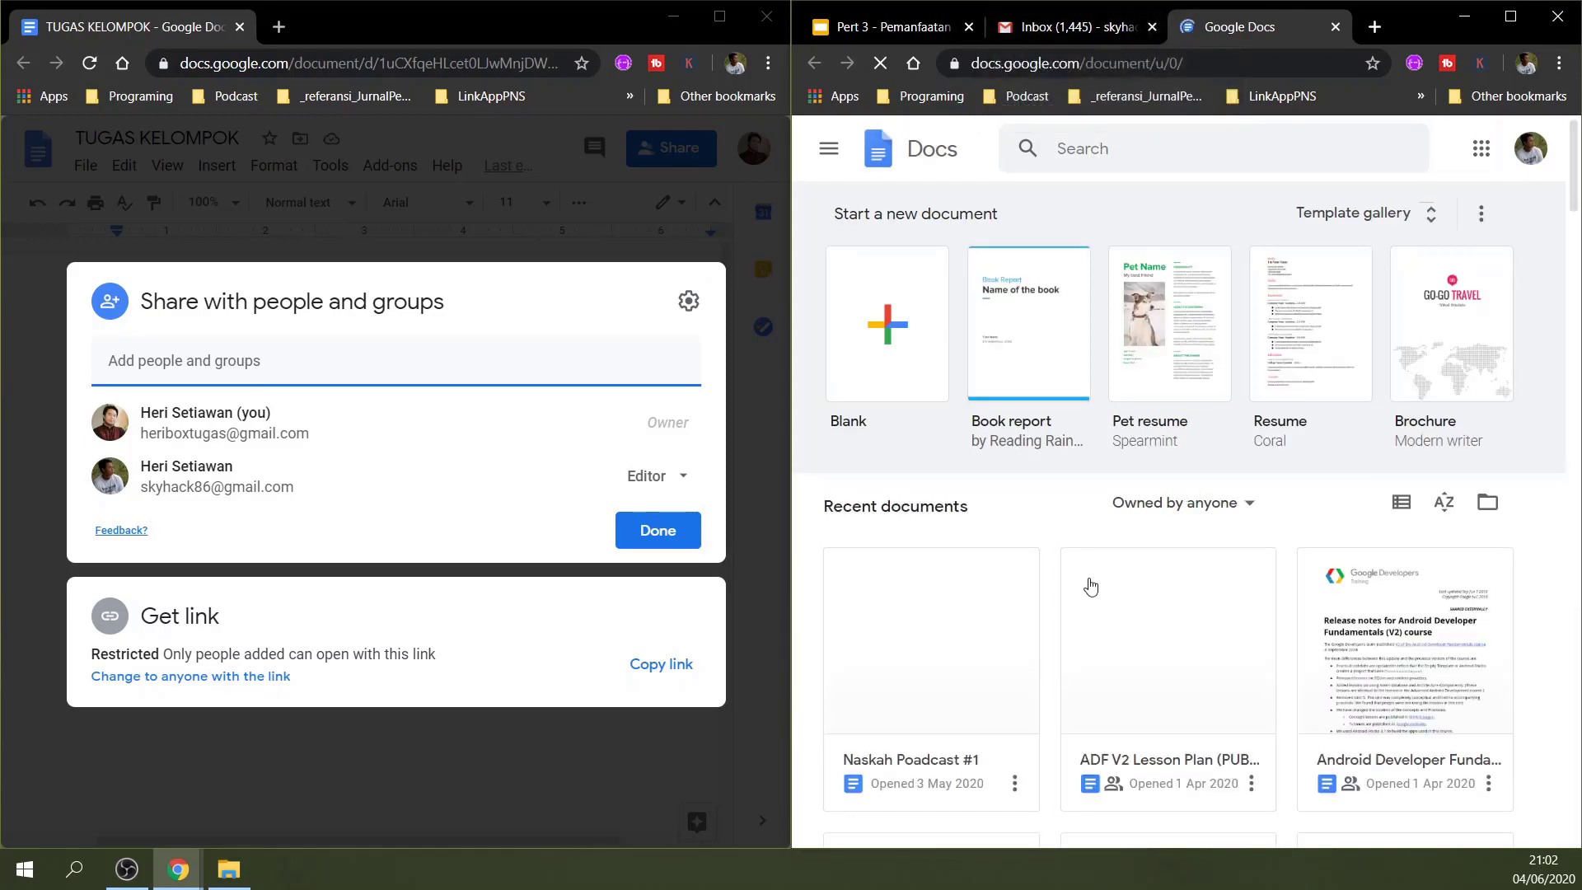
pyautogui.scroll(-2, 1063, 527)
pyautogui.scroll(2, 1063, 527)
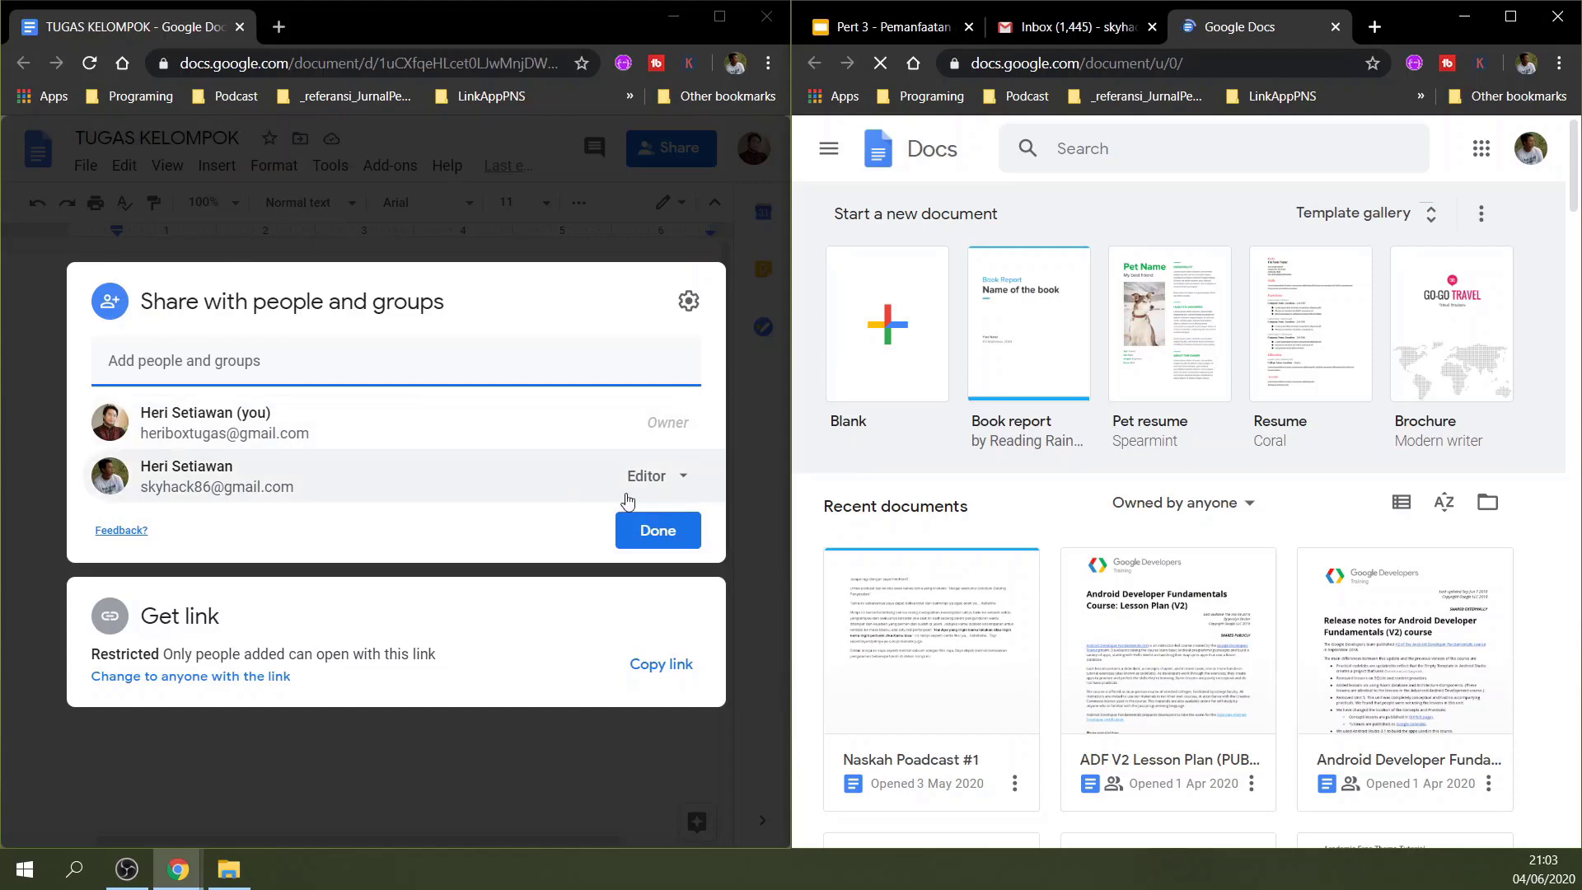
pyautogui.click(646, 532)
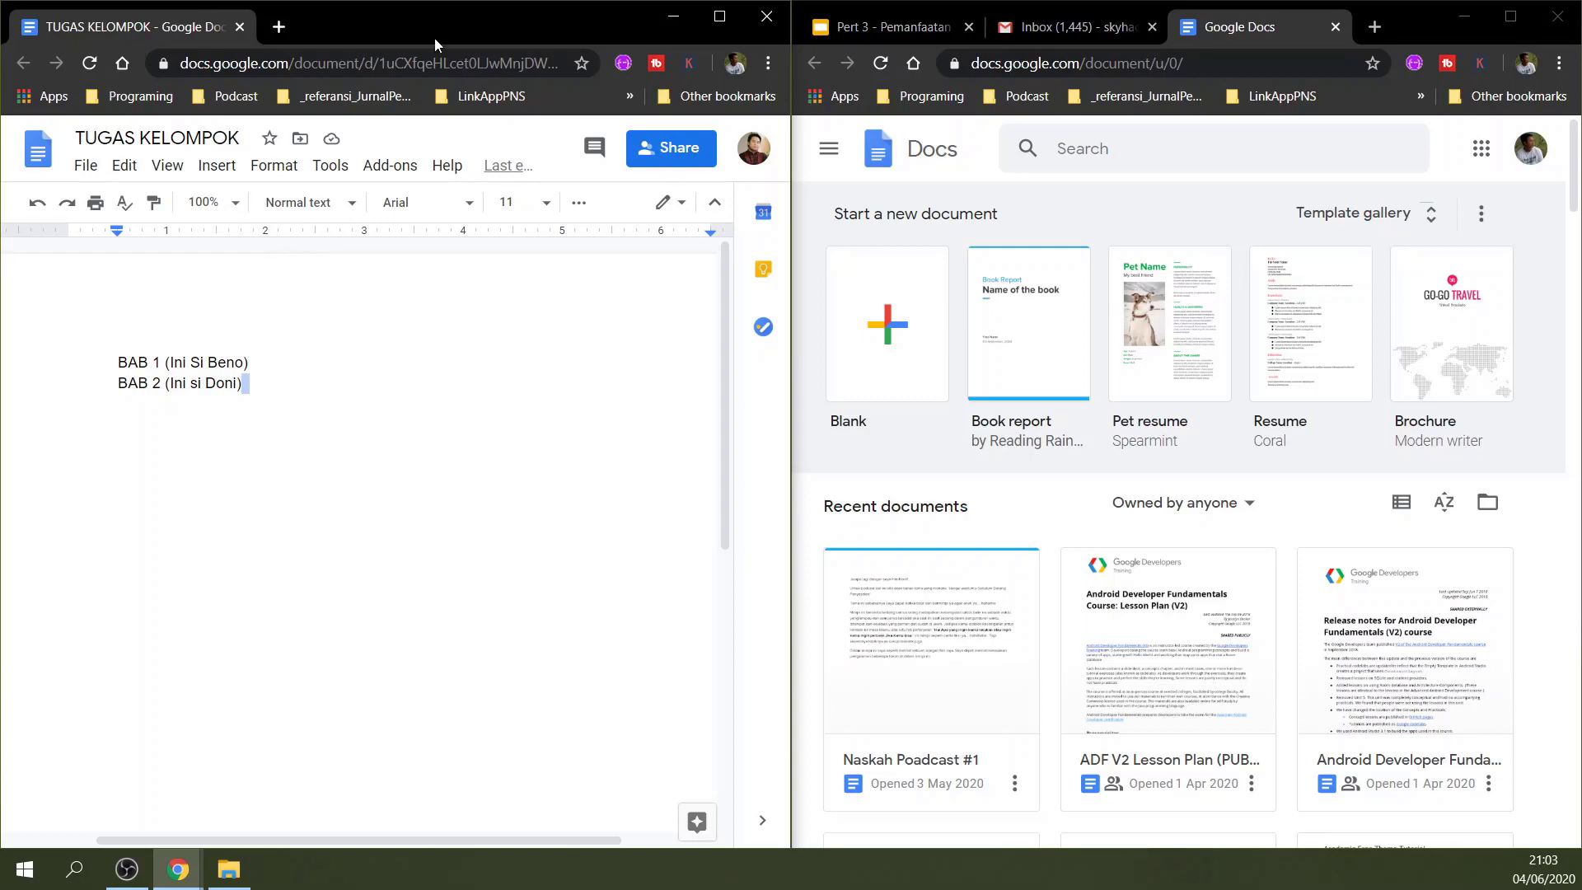
# Search the recipient's documents for "Tugas" and open TUGAS KELOMPOK, accepting the currently signed-in account
pyautogui.scroll(-5, 1003, 558)
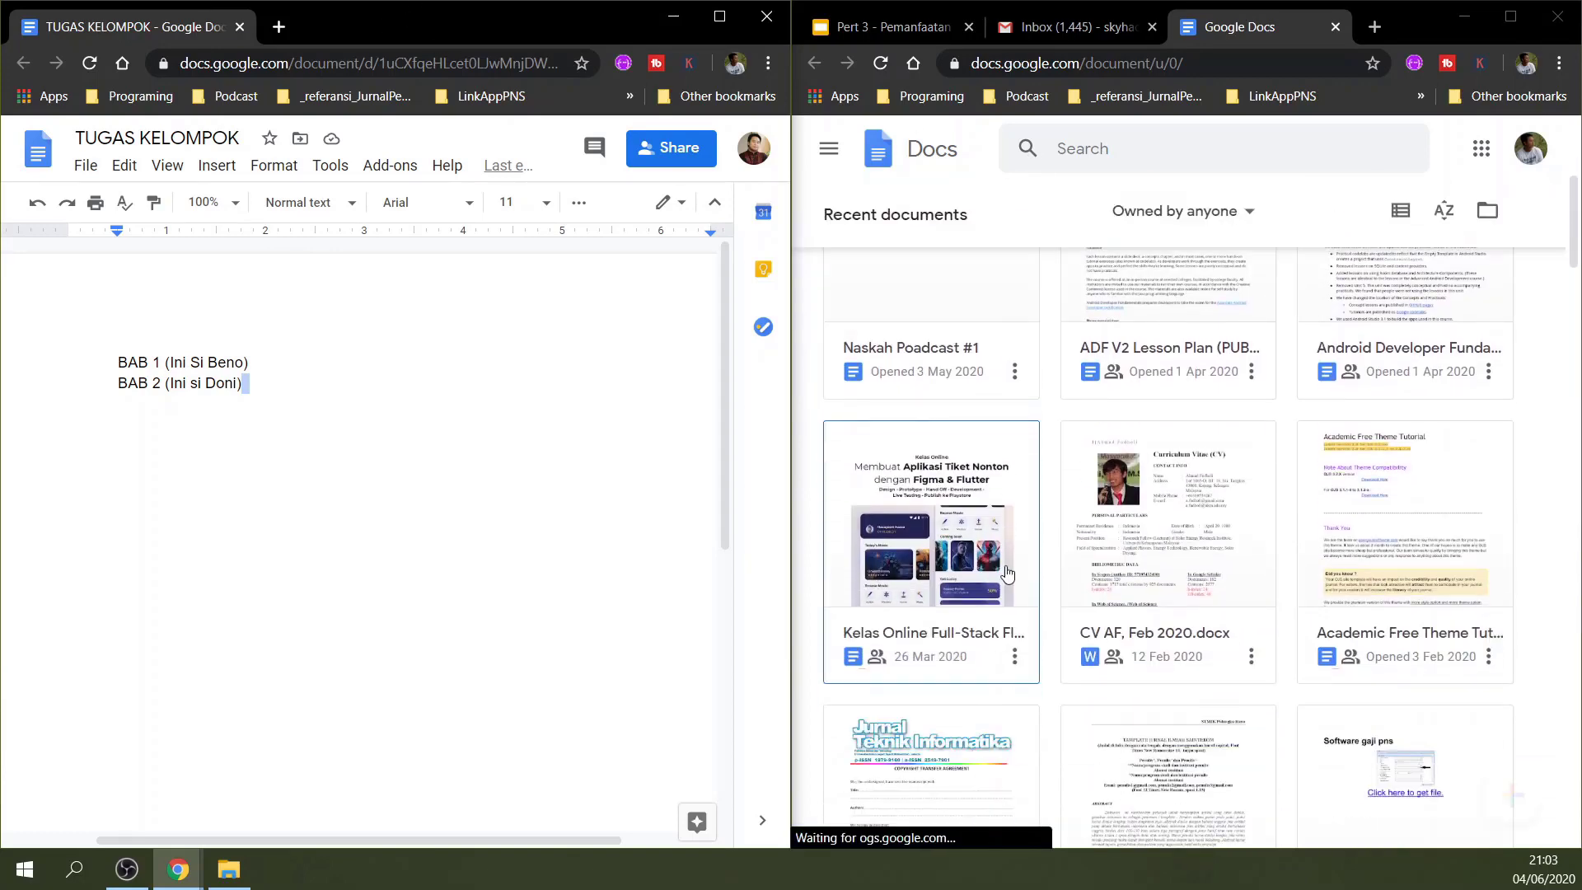
pyautogui.scroll(5, 1006, 574)
pyautogui.click(1108, 152)
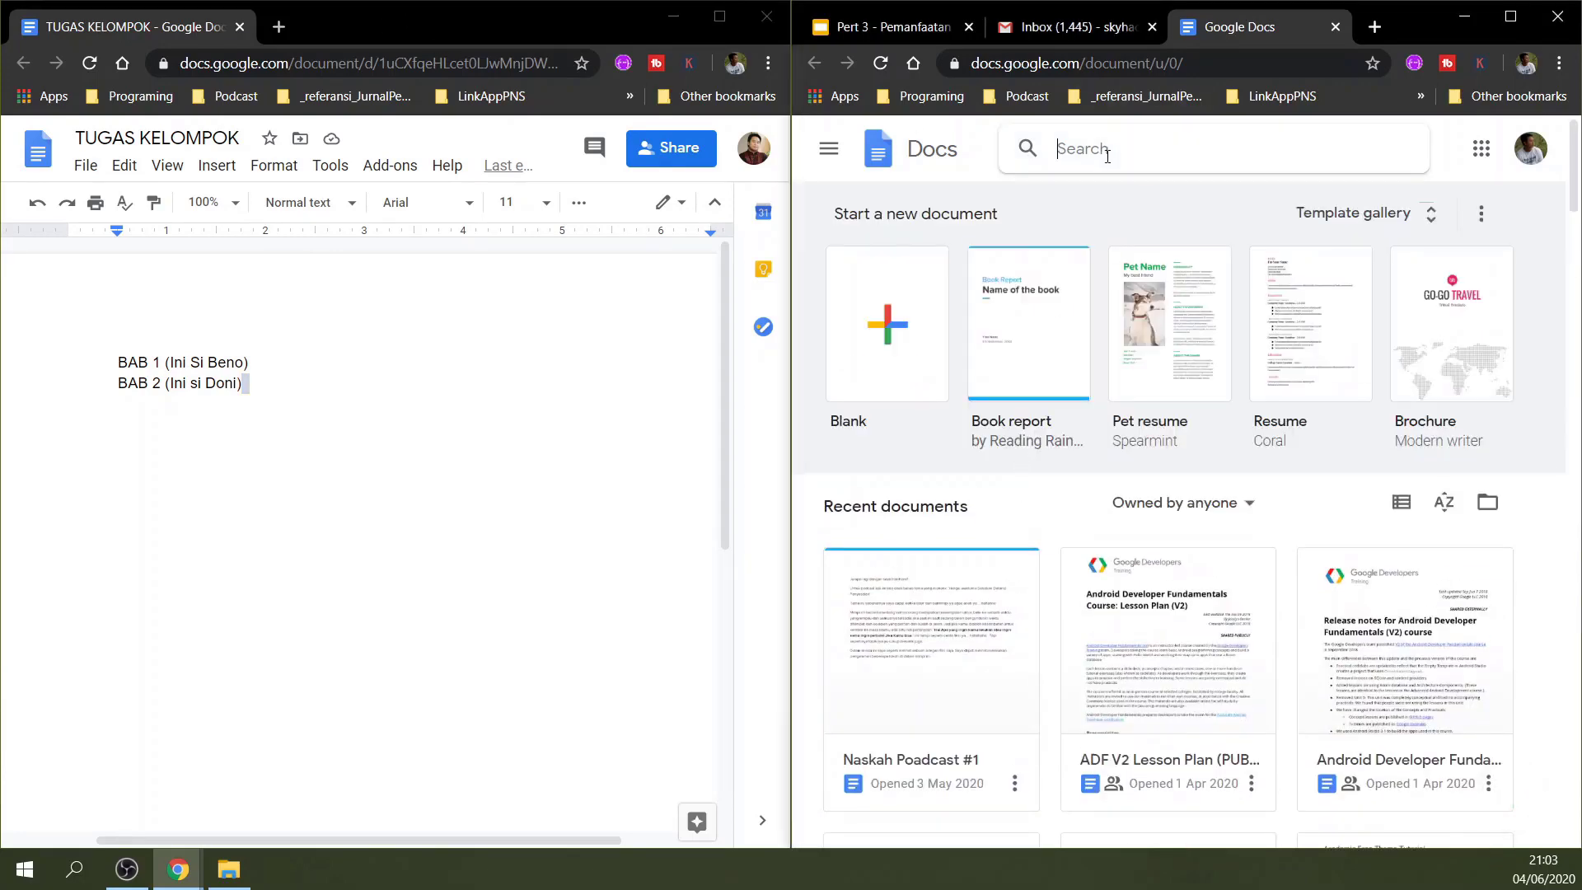
pyautogui.write('Tugas')
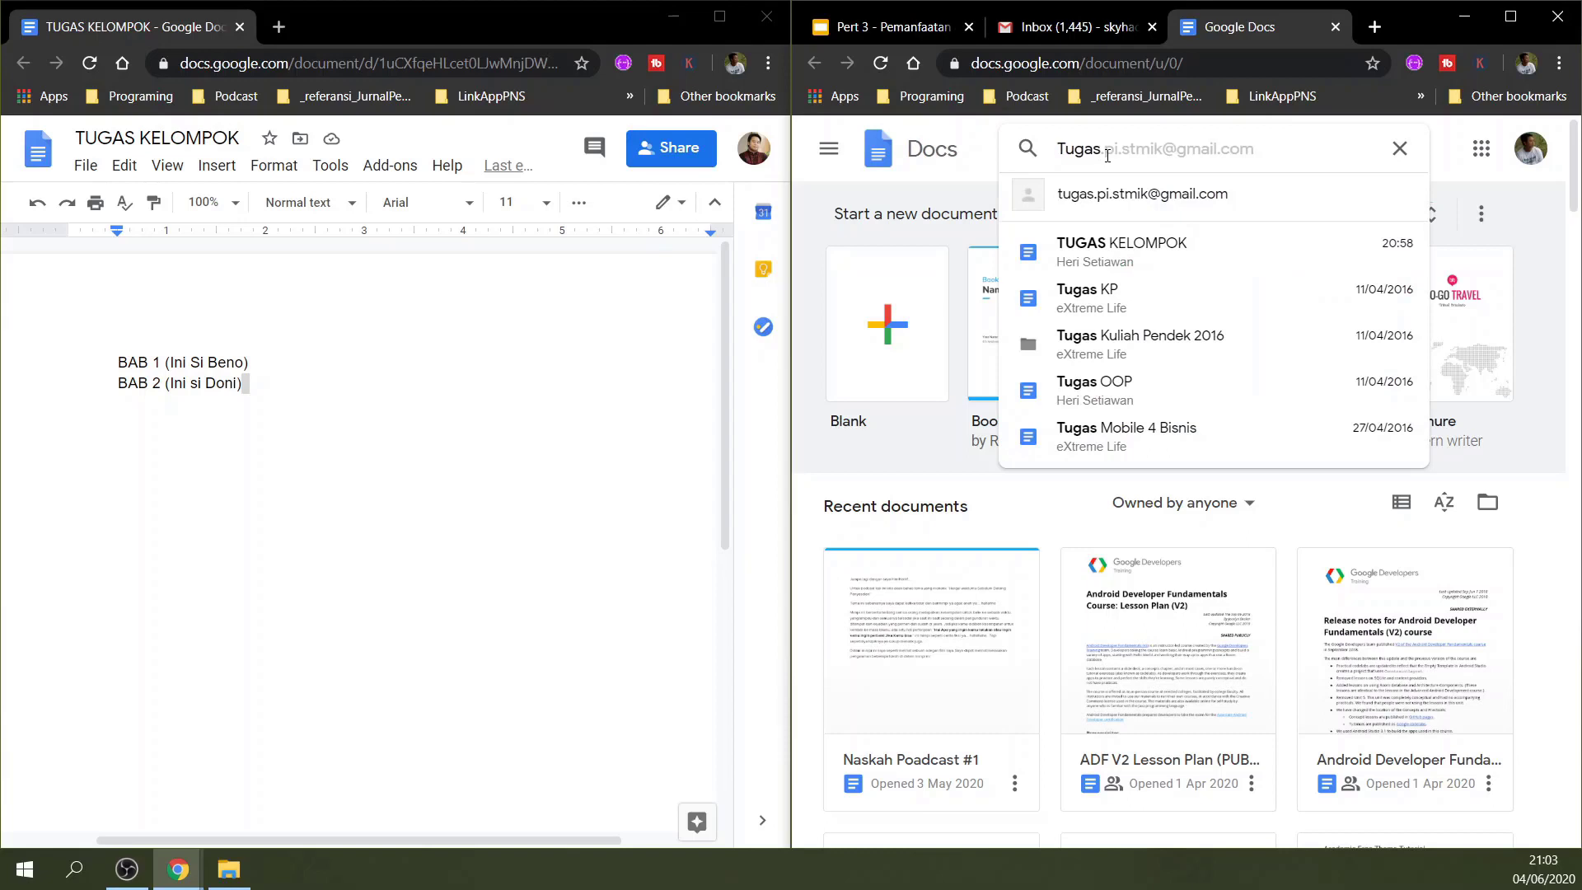
pyautogui.click(1079, 240)
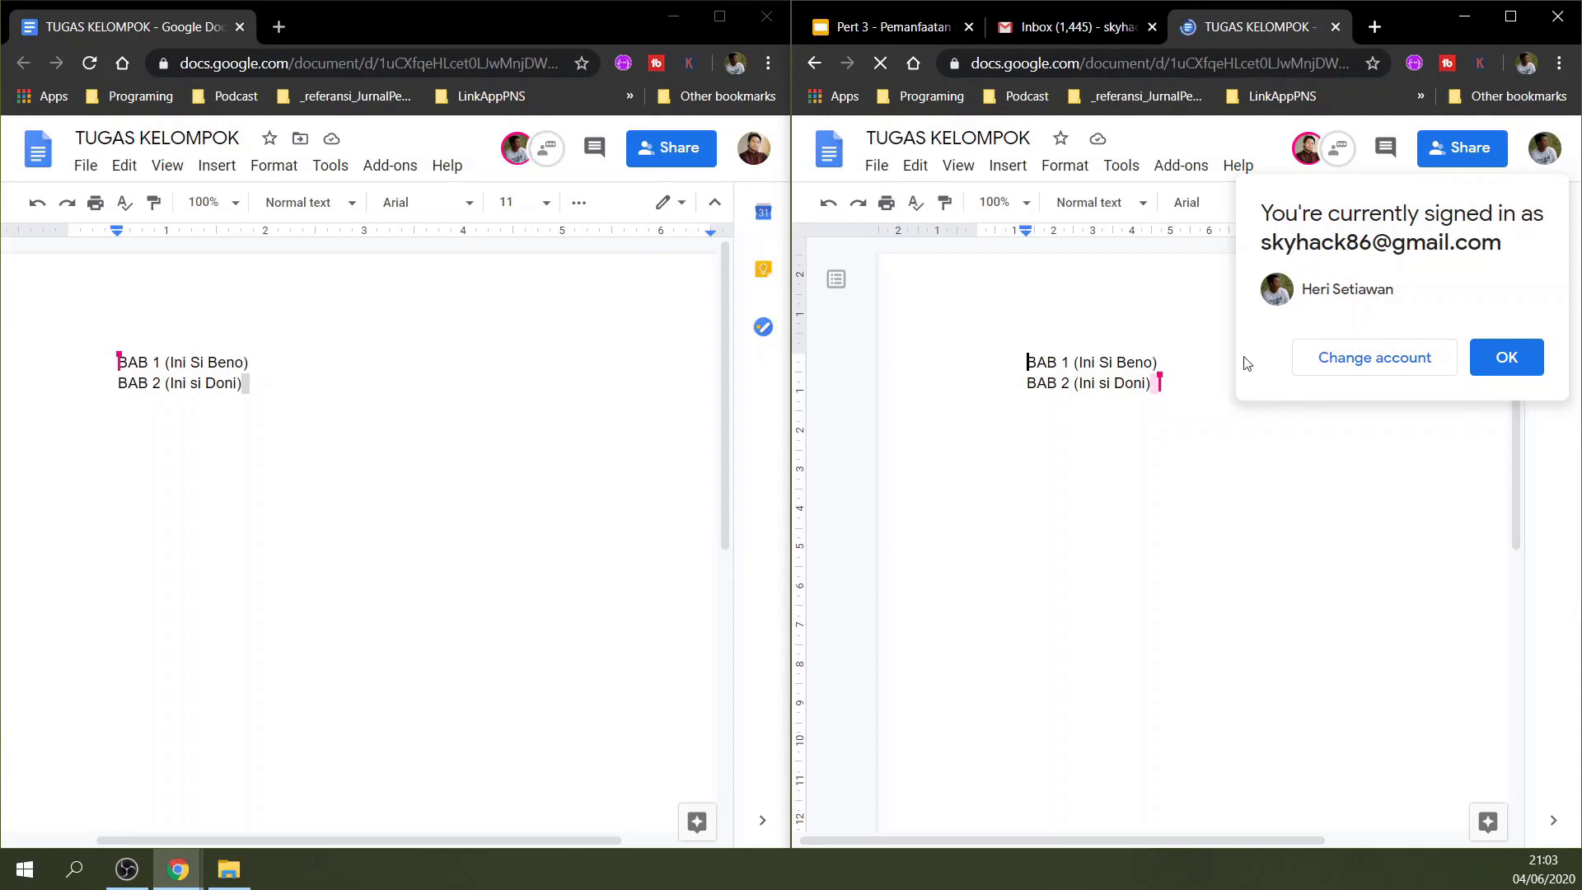
pyautogui.click(1507, 363)
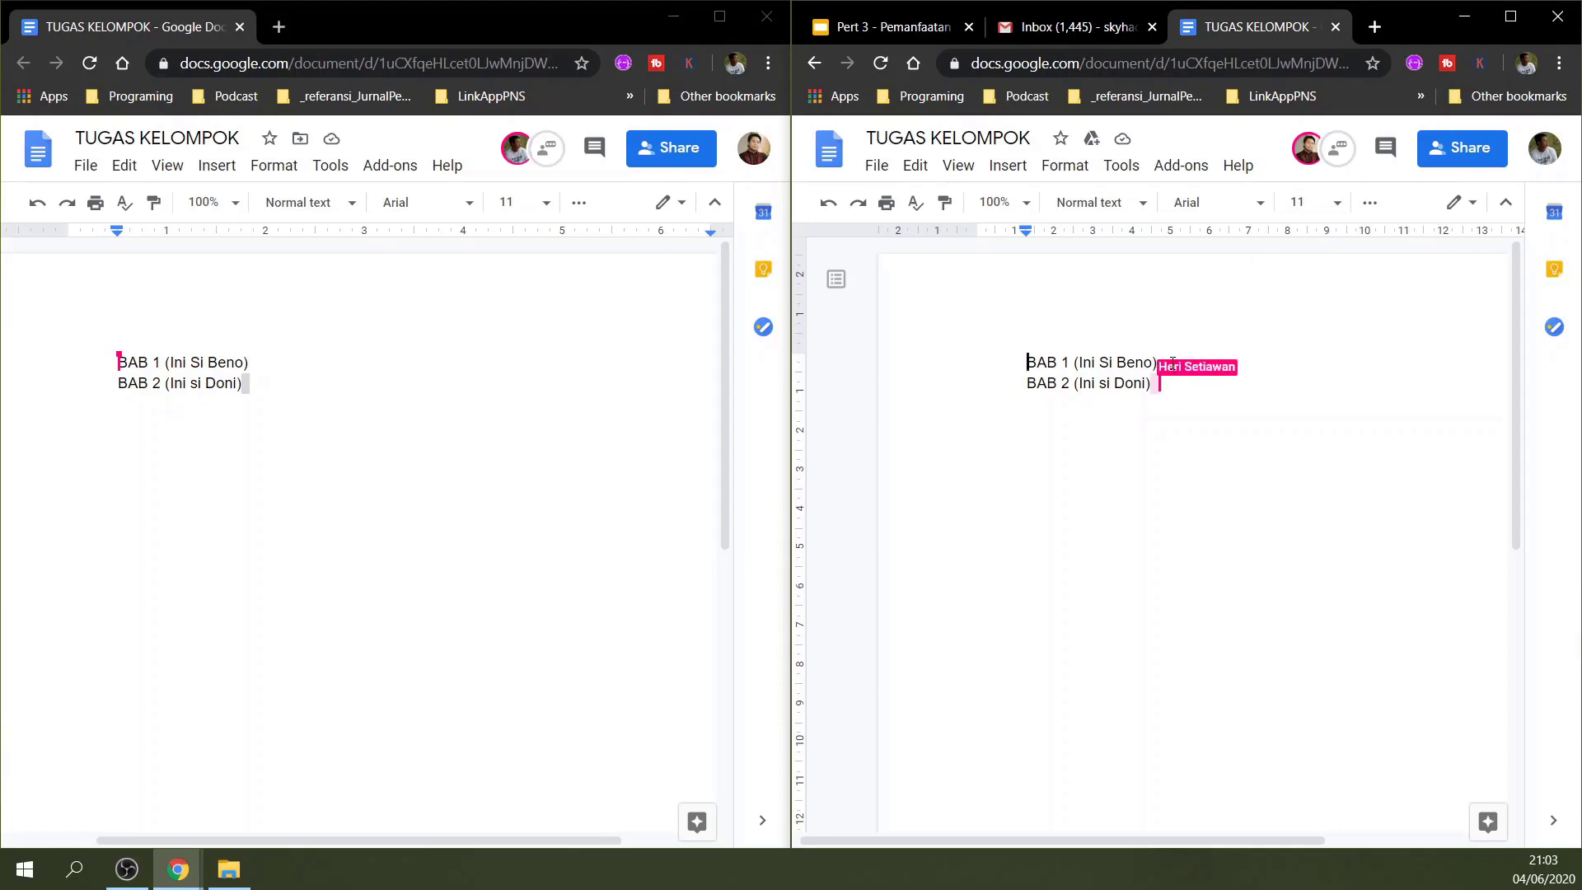
# Add an empty line below the BAB 1 heading in the recipient's window and place the owner's cursor after that heading
pyautogui.click(1222, 373)
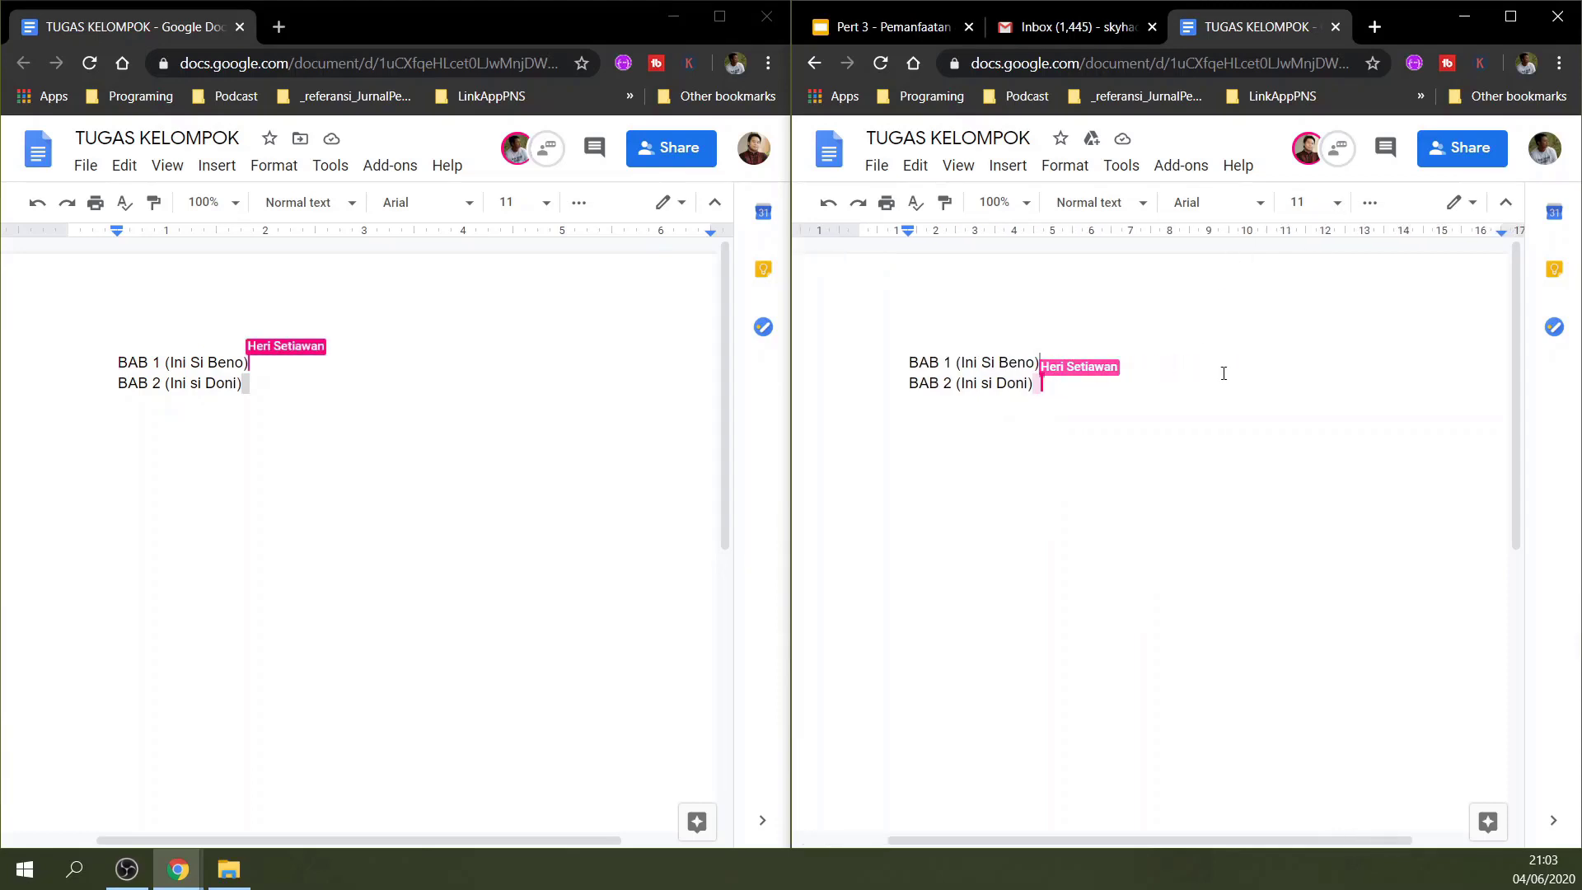
pyautogui.press('Return')
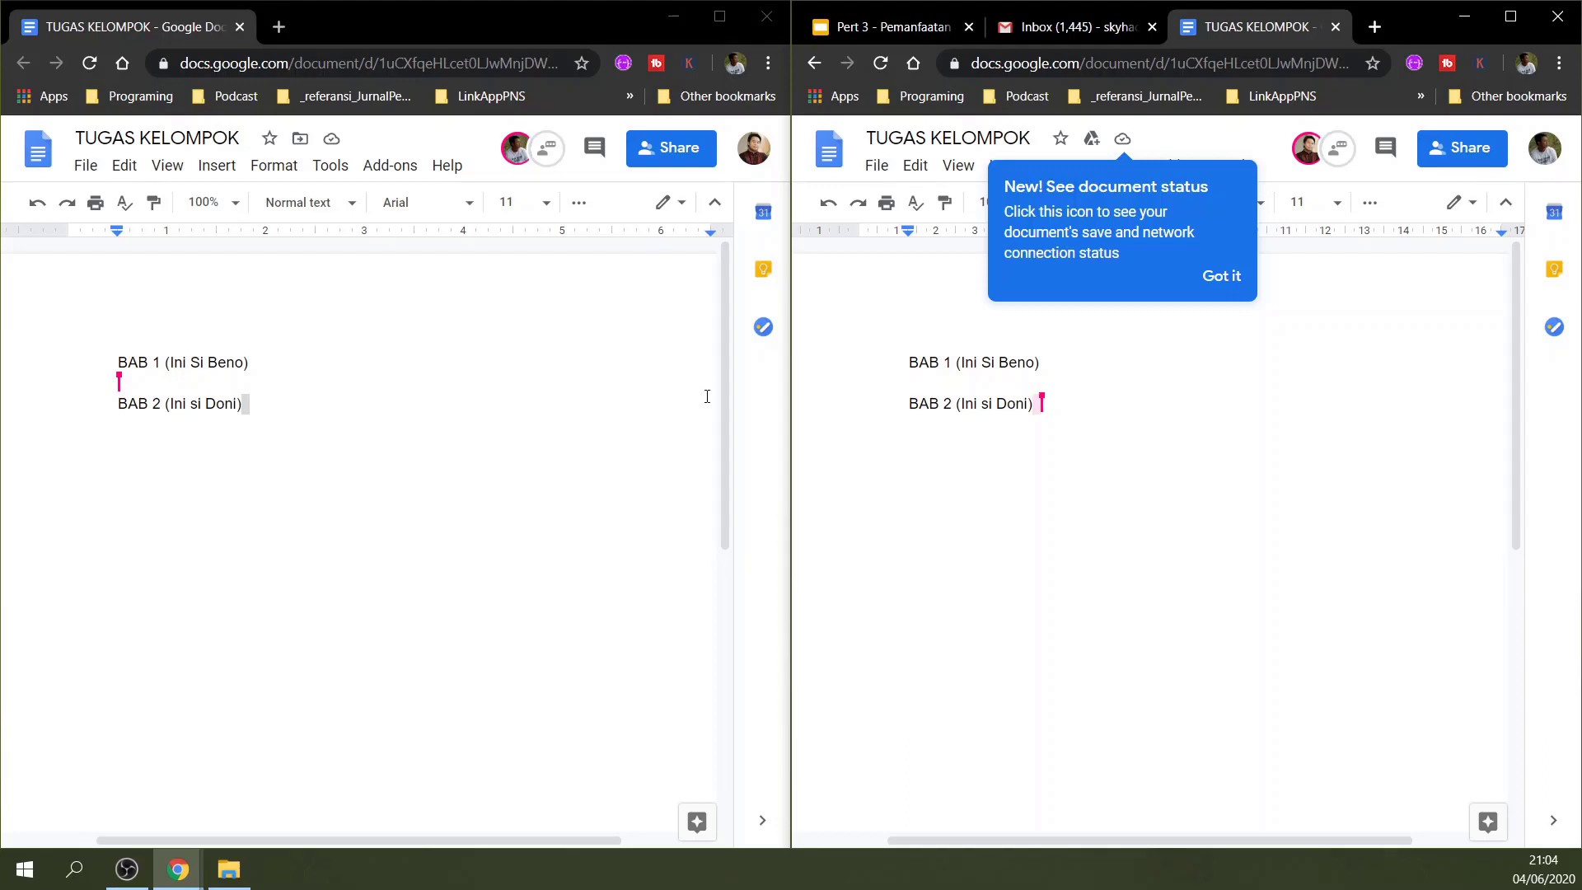
pyautogui.click(1062, 416)
pyautogui.click(250, 365)
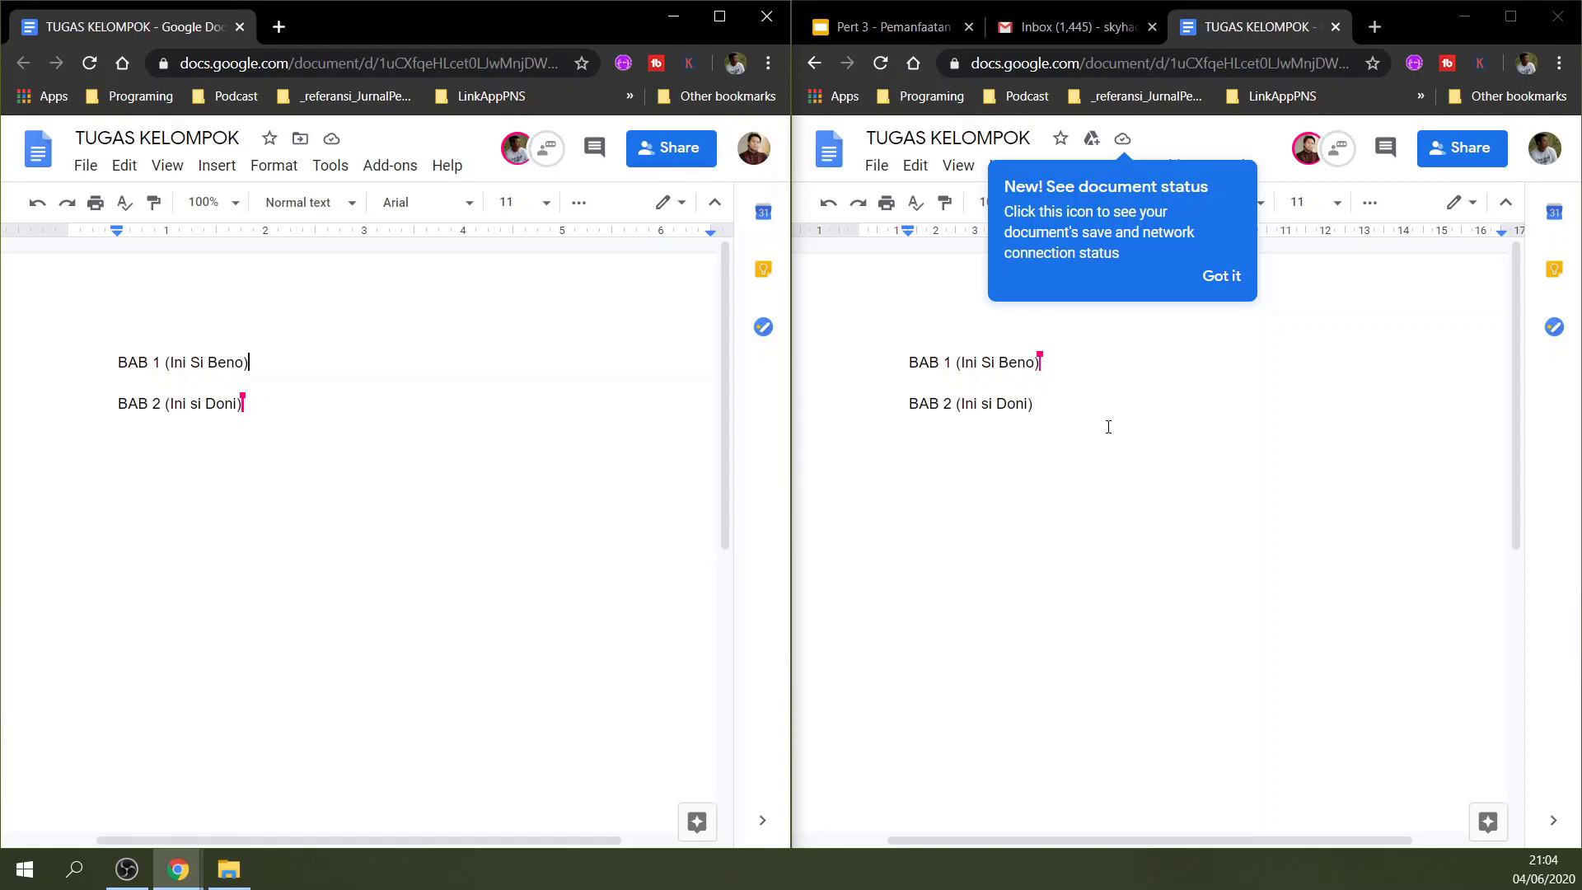
# Add the line "Pada tugas ini ki ta akan membahas apa ya?" below the BAB 2 heading in the recipient's window and dismiss the document status tip
pyautogui.click(1075, 409)
pyautogui.press('Return')
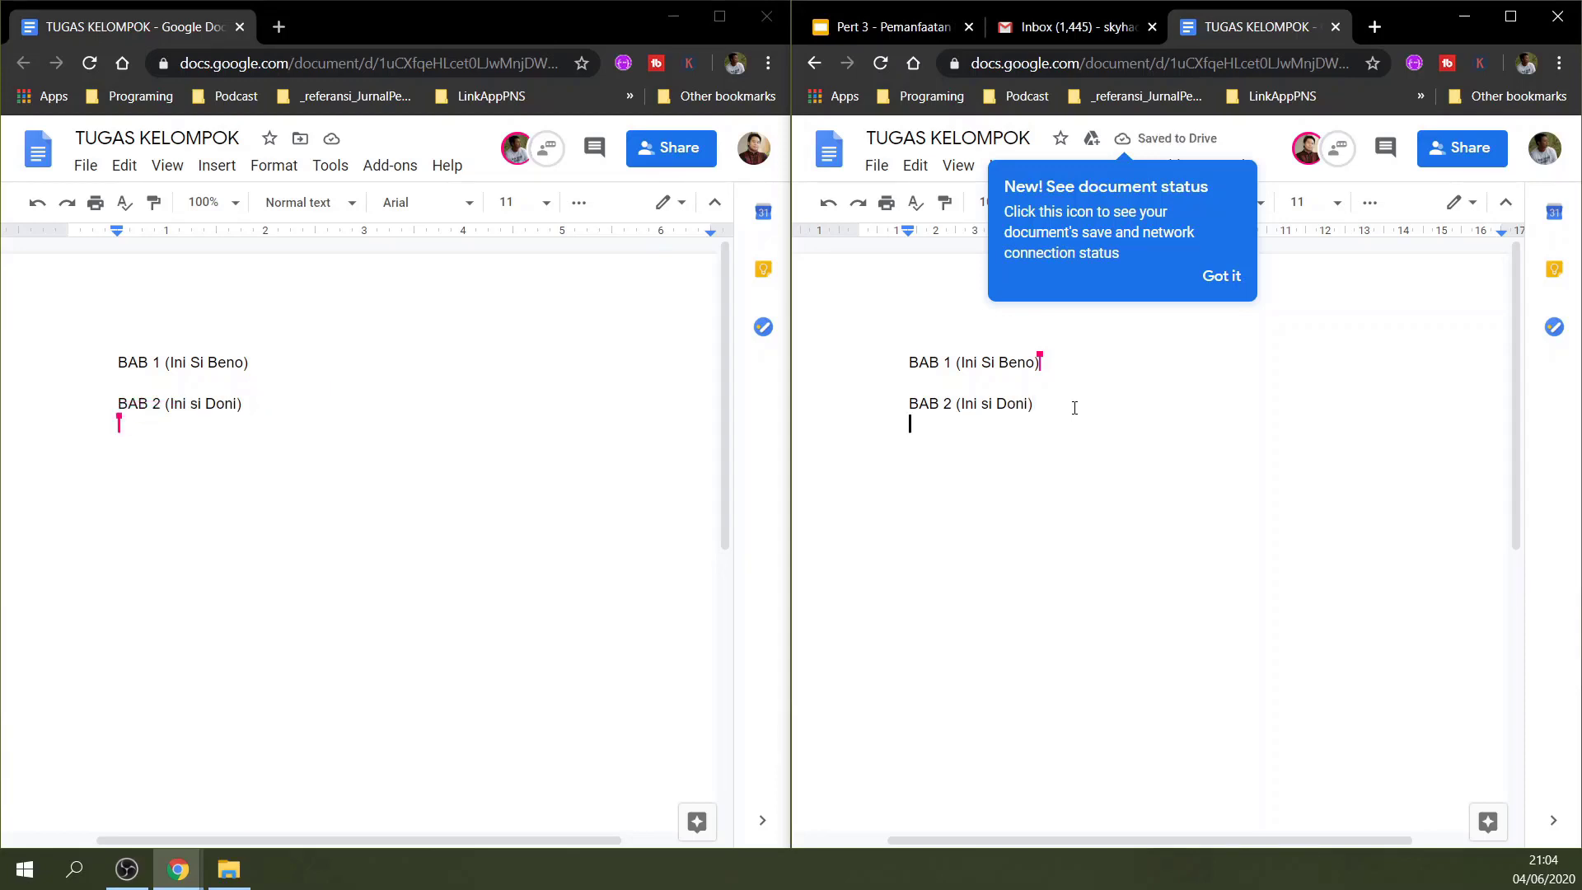
pyautogui.write('Pada b')
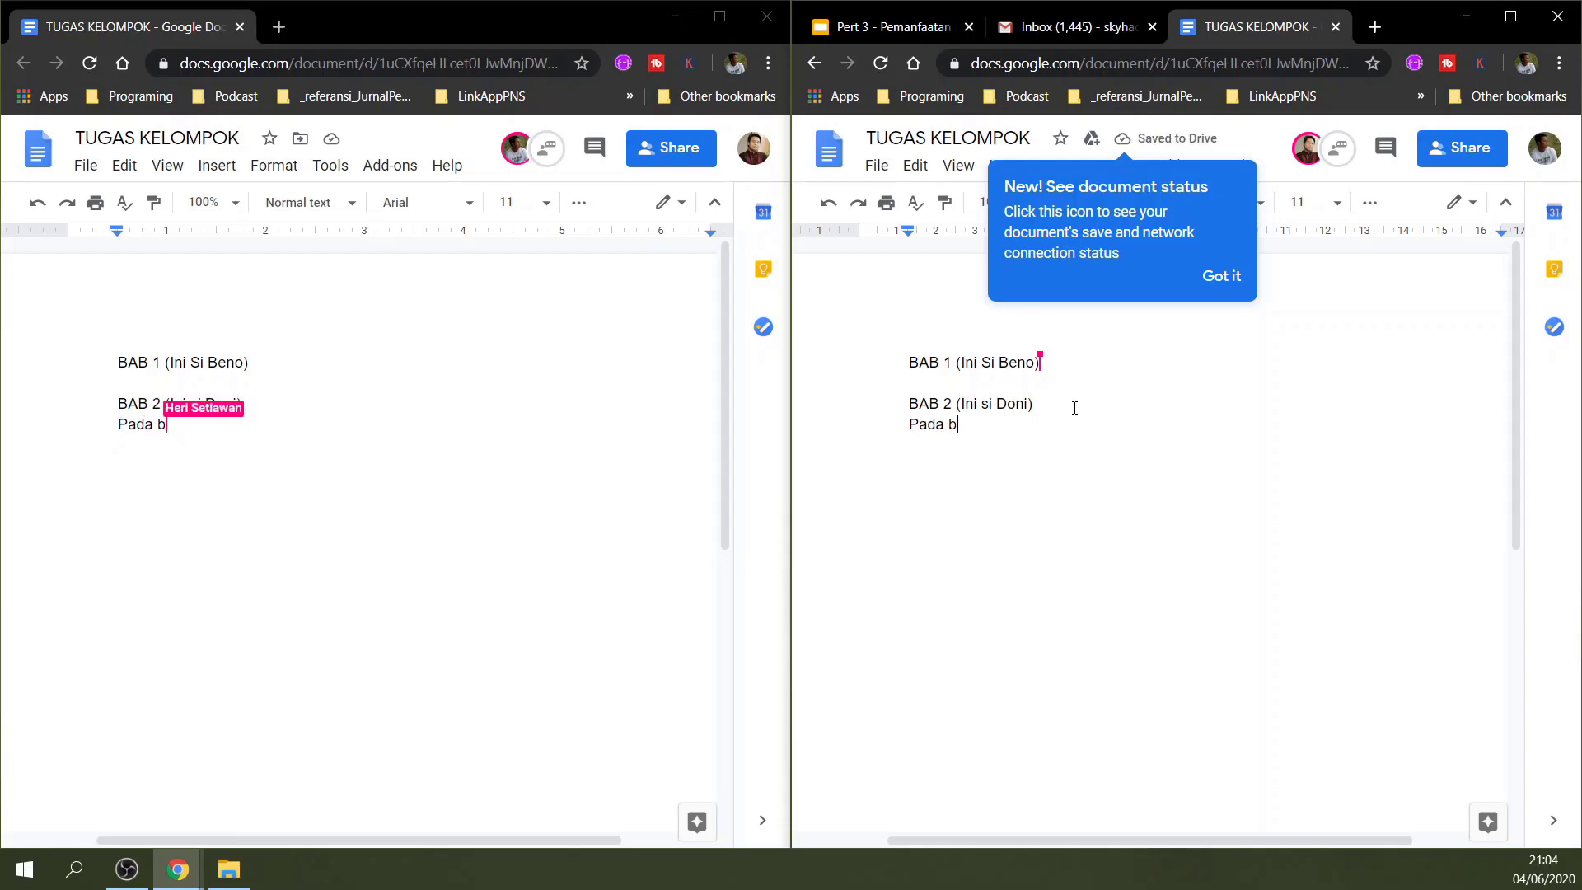
pyautogui.write('tugas ini')
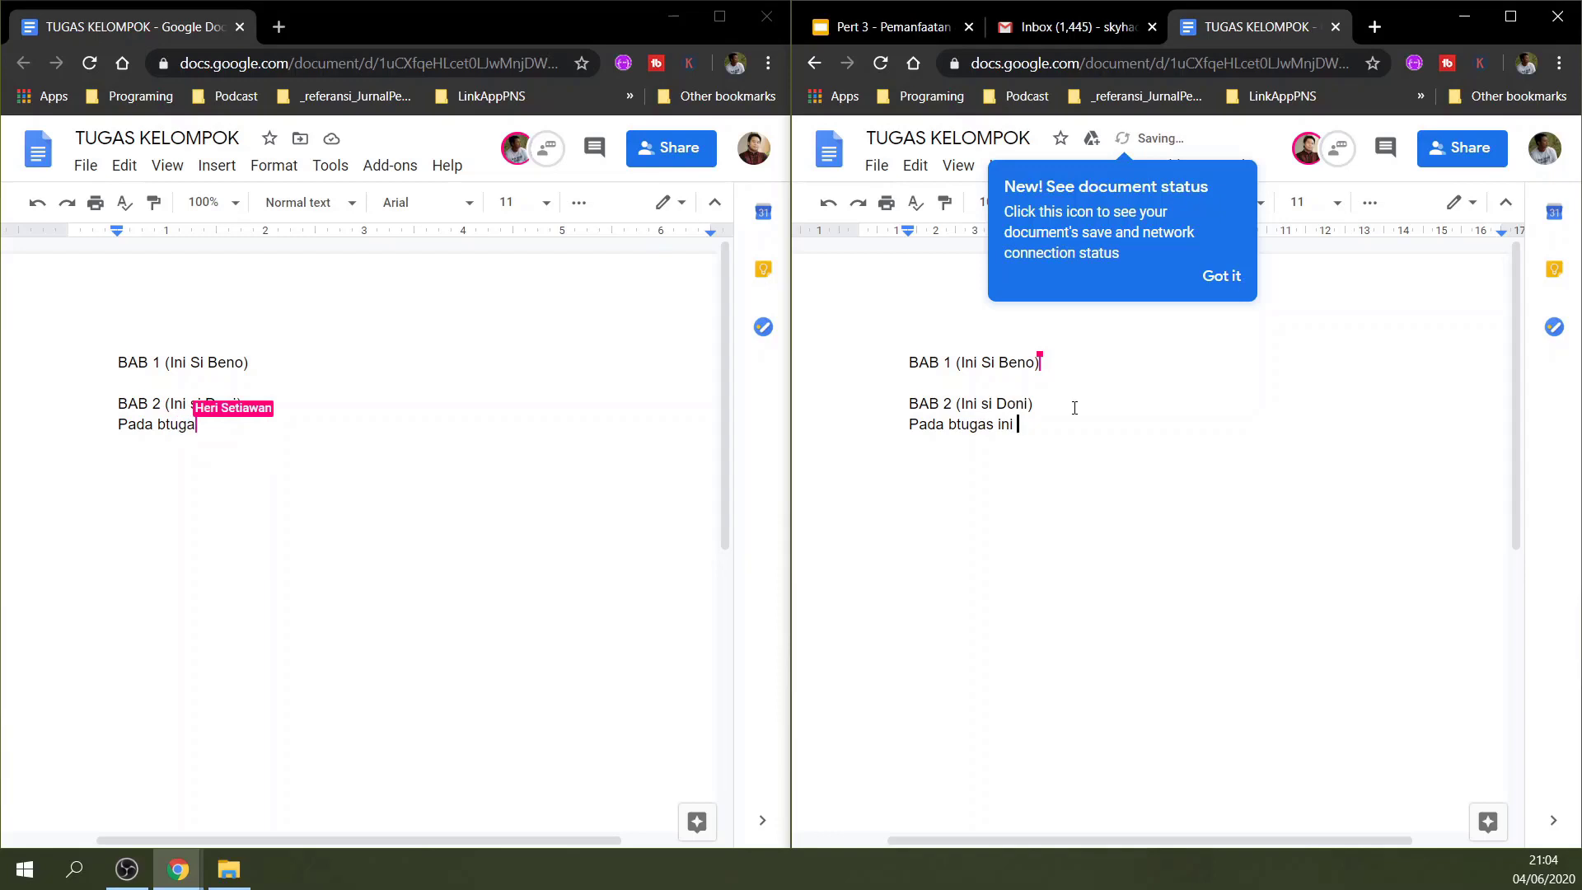
pyautogui.press('BackSpace')
pyautogui.press('BackSpace')
pyautogui.press('BackSpace')
pyautogui.press('BackSpace')
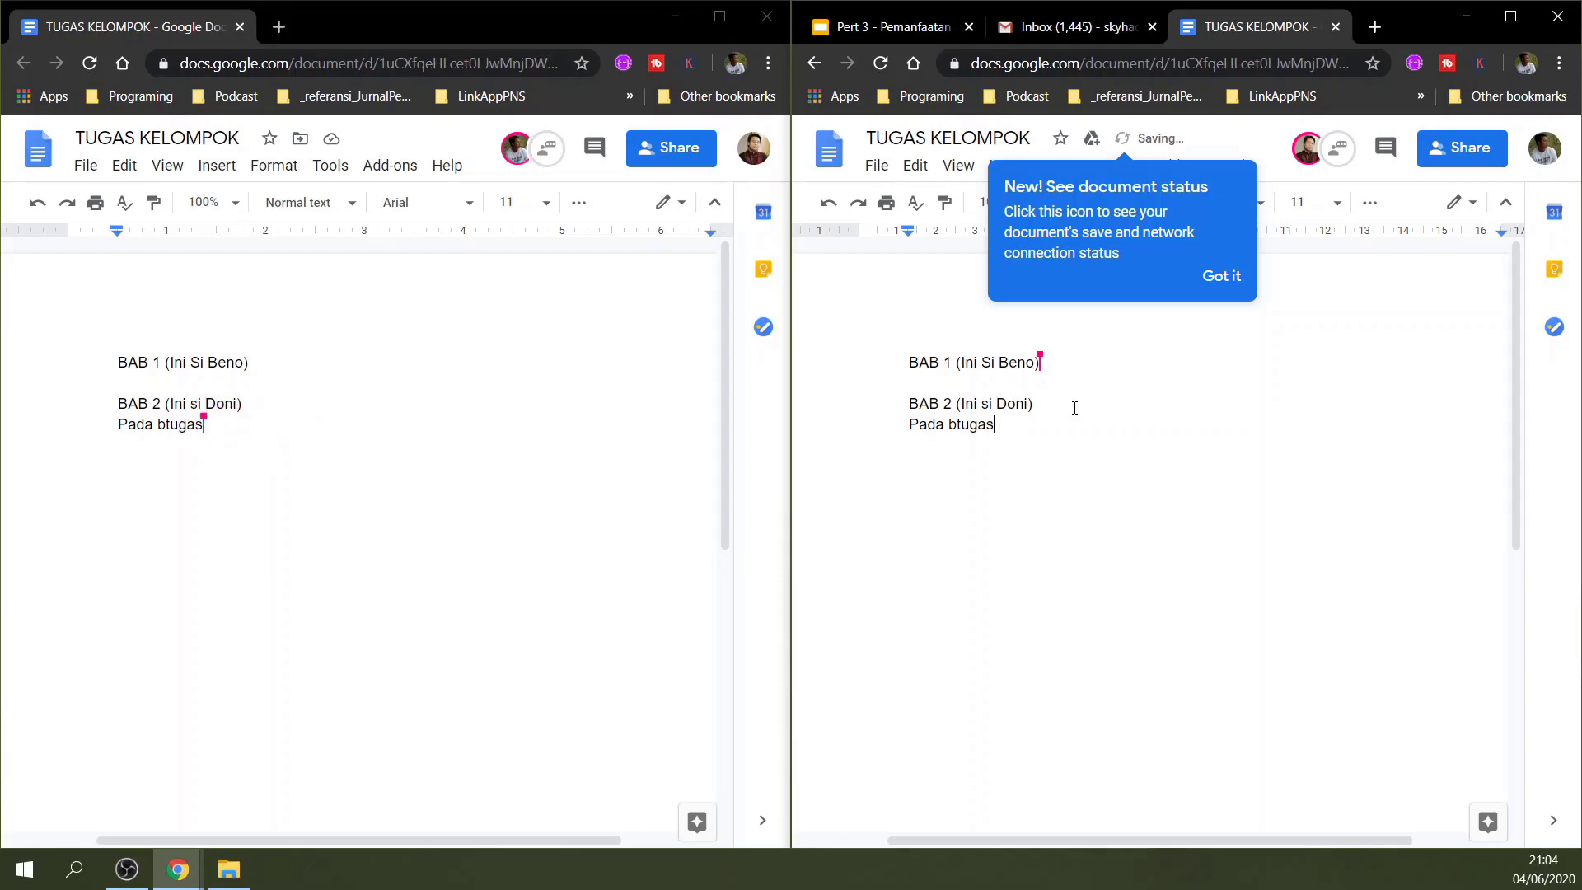
pyautogui.press('BackSpace')
pyautogui.press('BackSpace')
pyautogui.press('BackSpace')
pyautogui.press('BackSpace')
pyautogui.press('BackSpace')
pyautogui.press('BackSpace')
pyautogui.press('BackSpace')
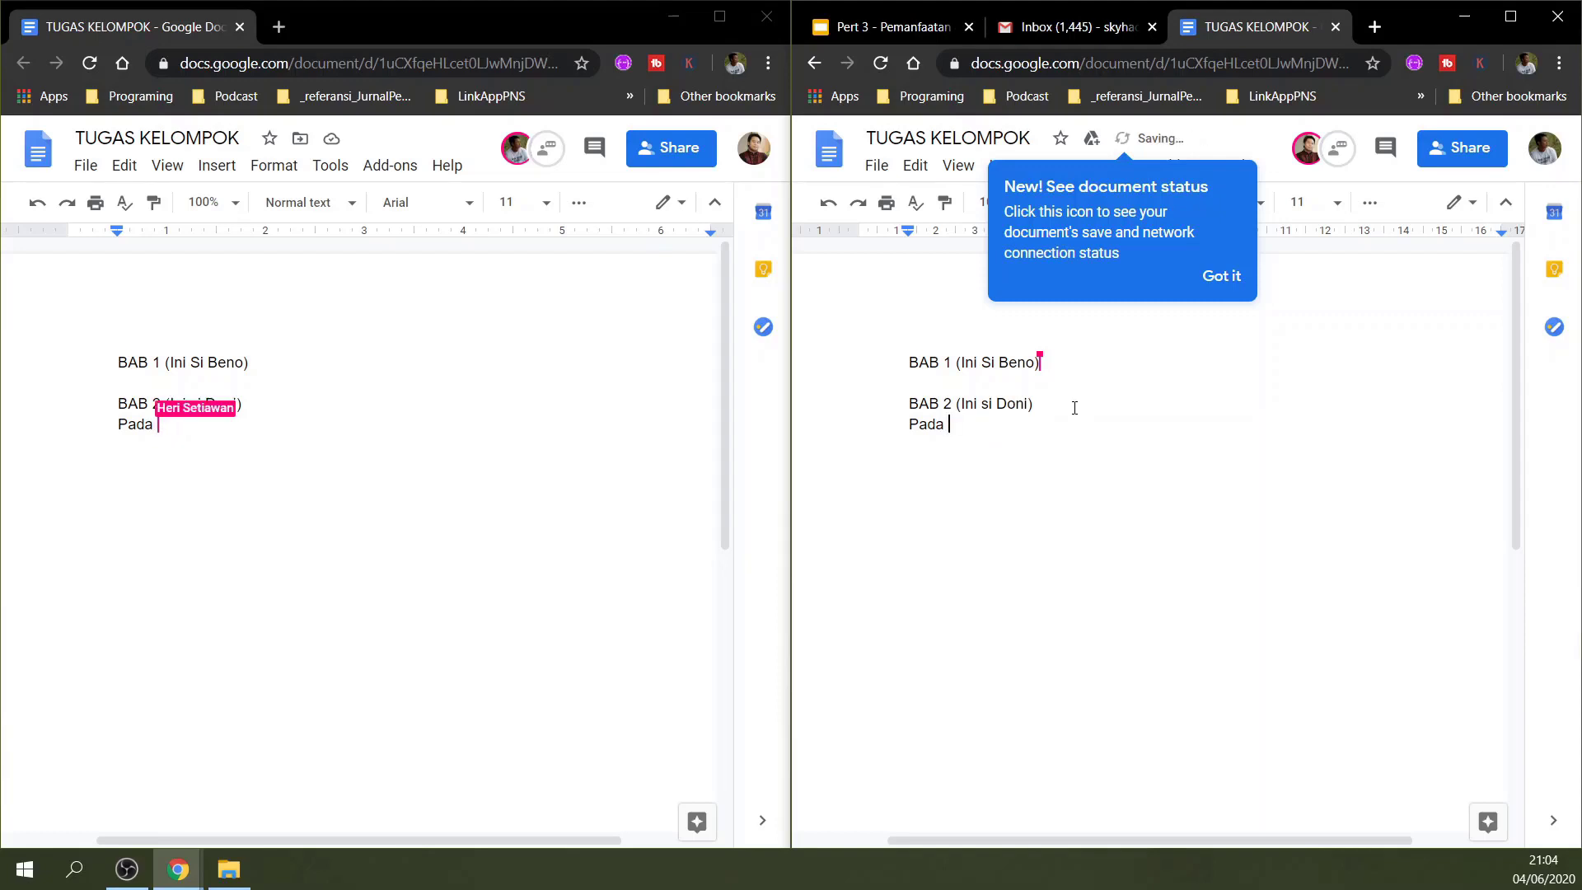
pyautogui.press('BackSpace')
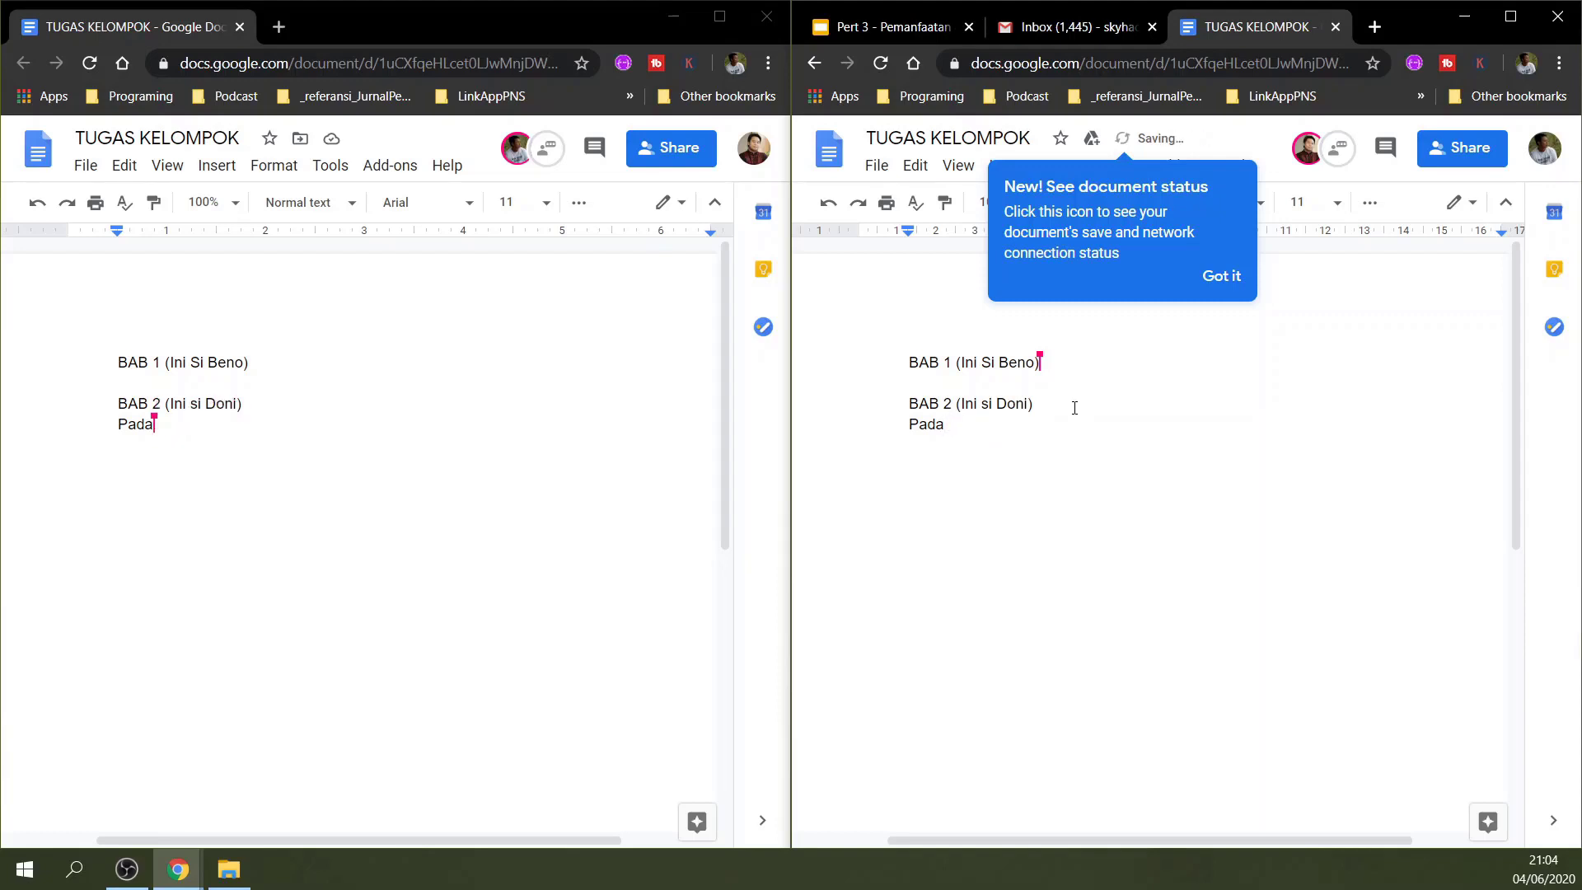
pyautogui.write('tugas in')
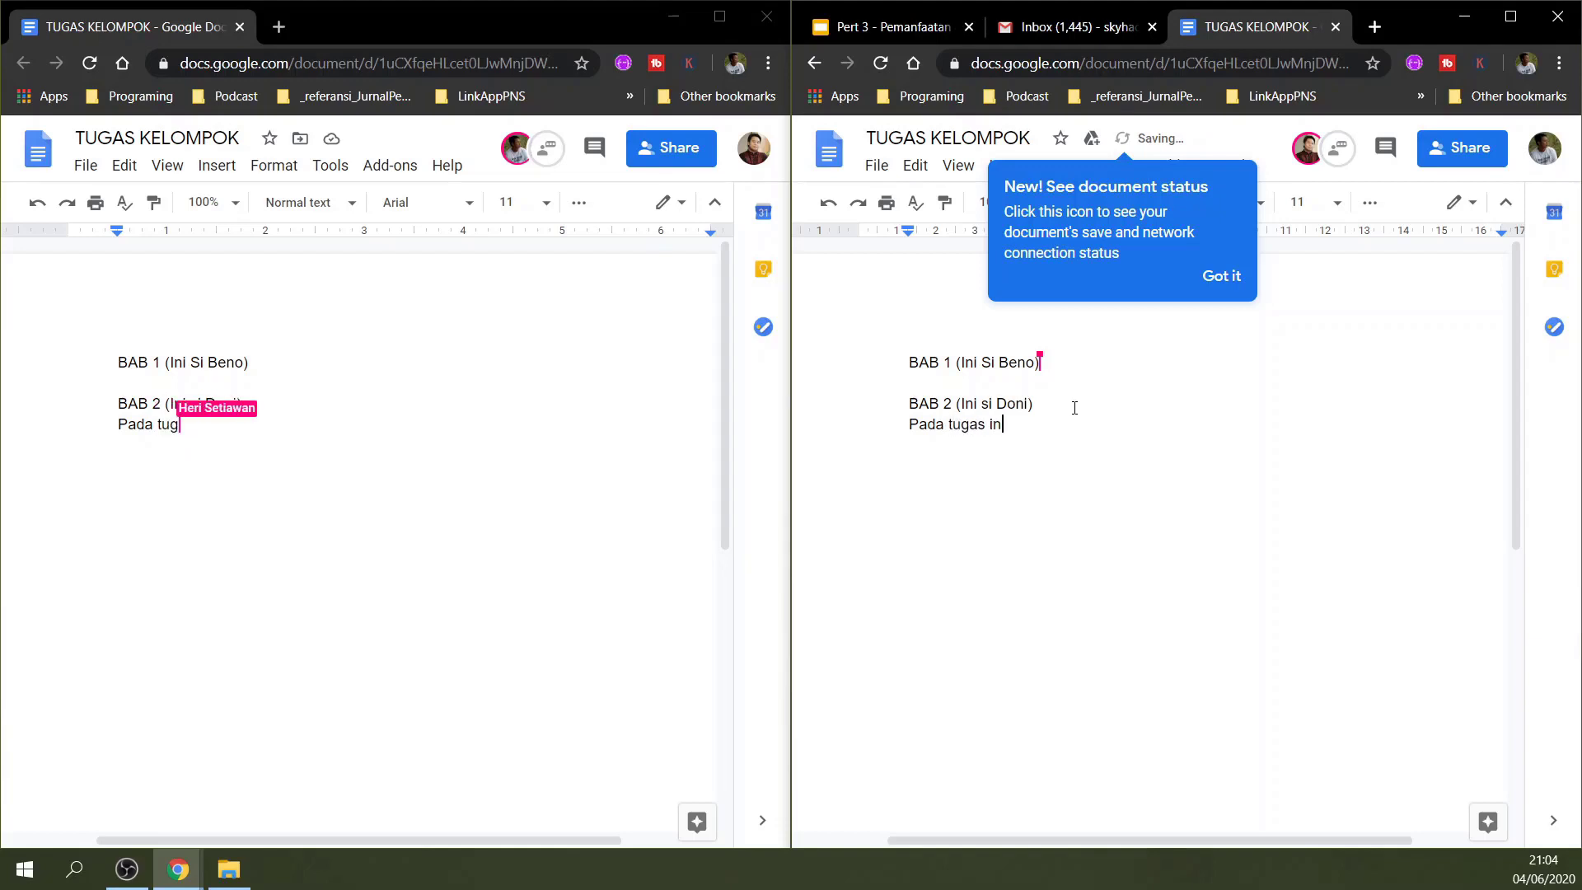
pyautogui.write('i ki')
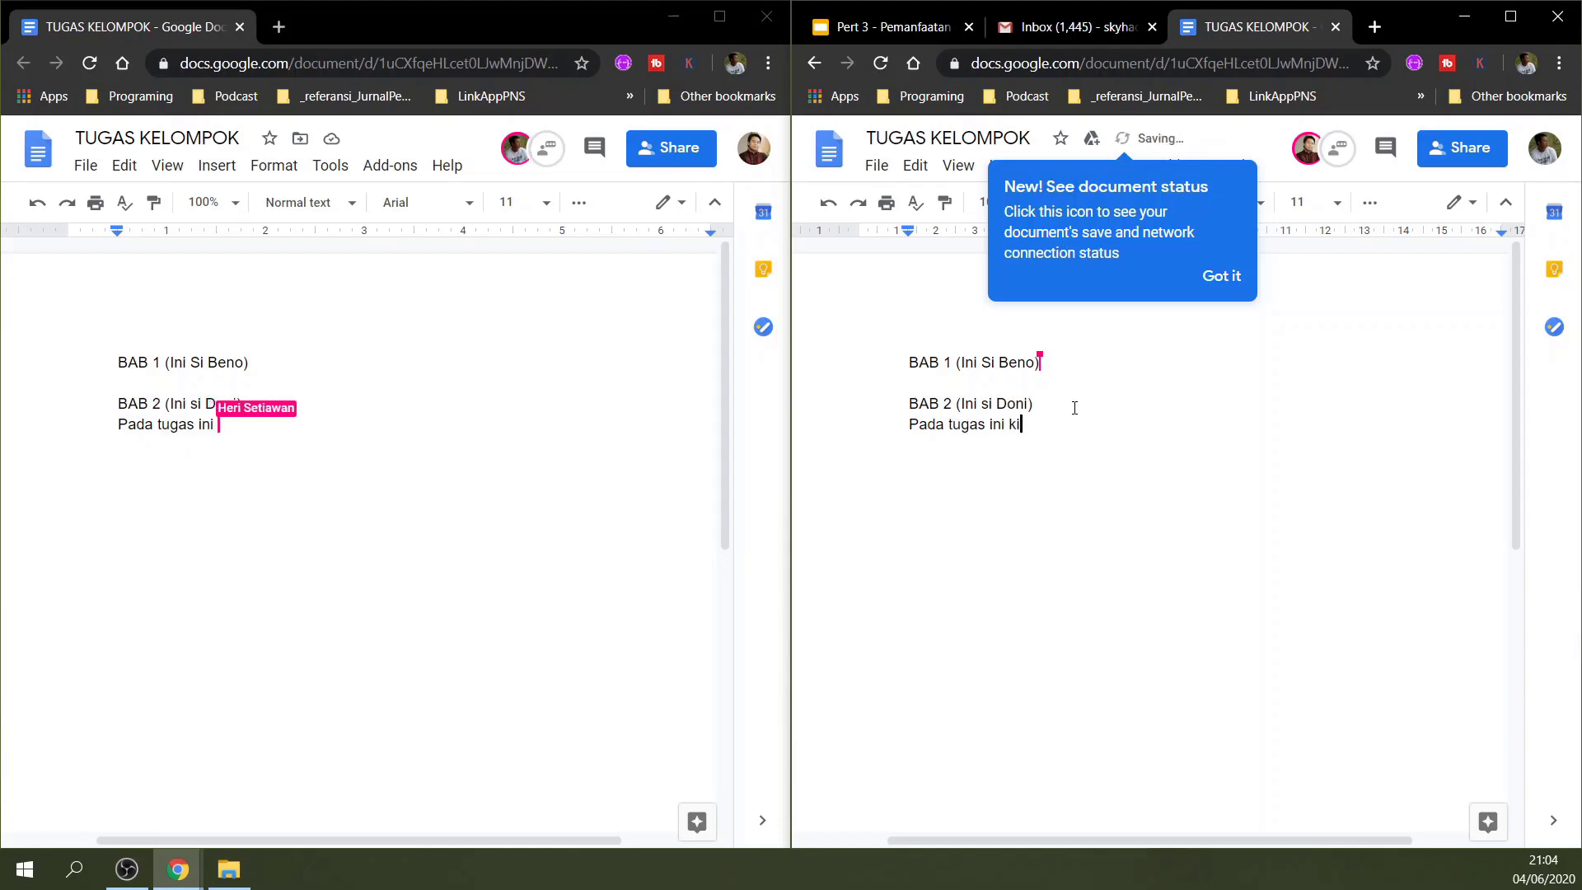
pyautogui.write(' ta akan mem')
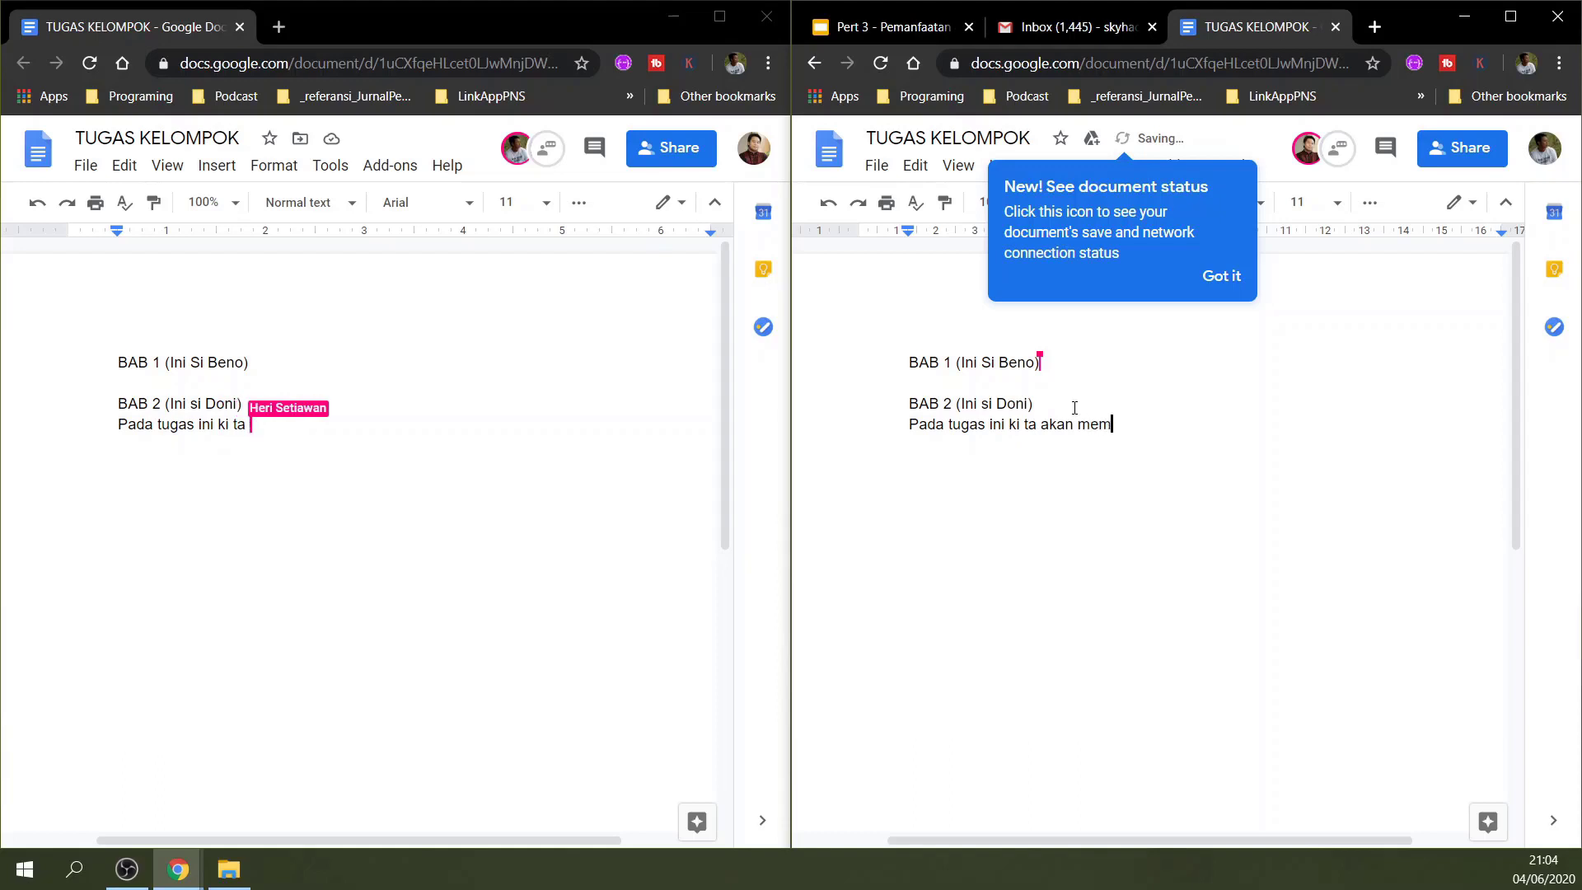
pyautogui.write('bahas a')
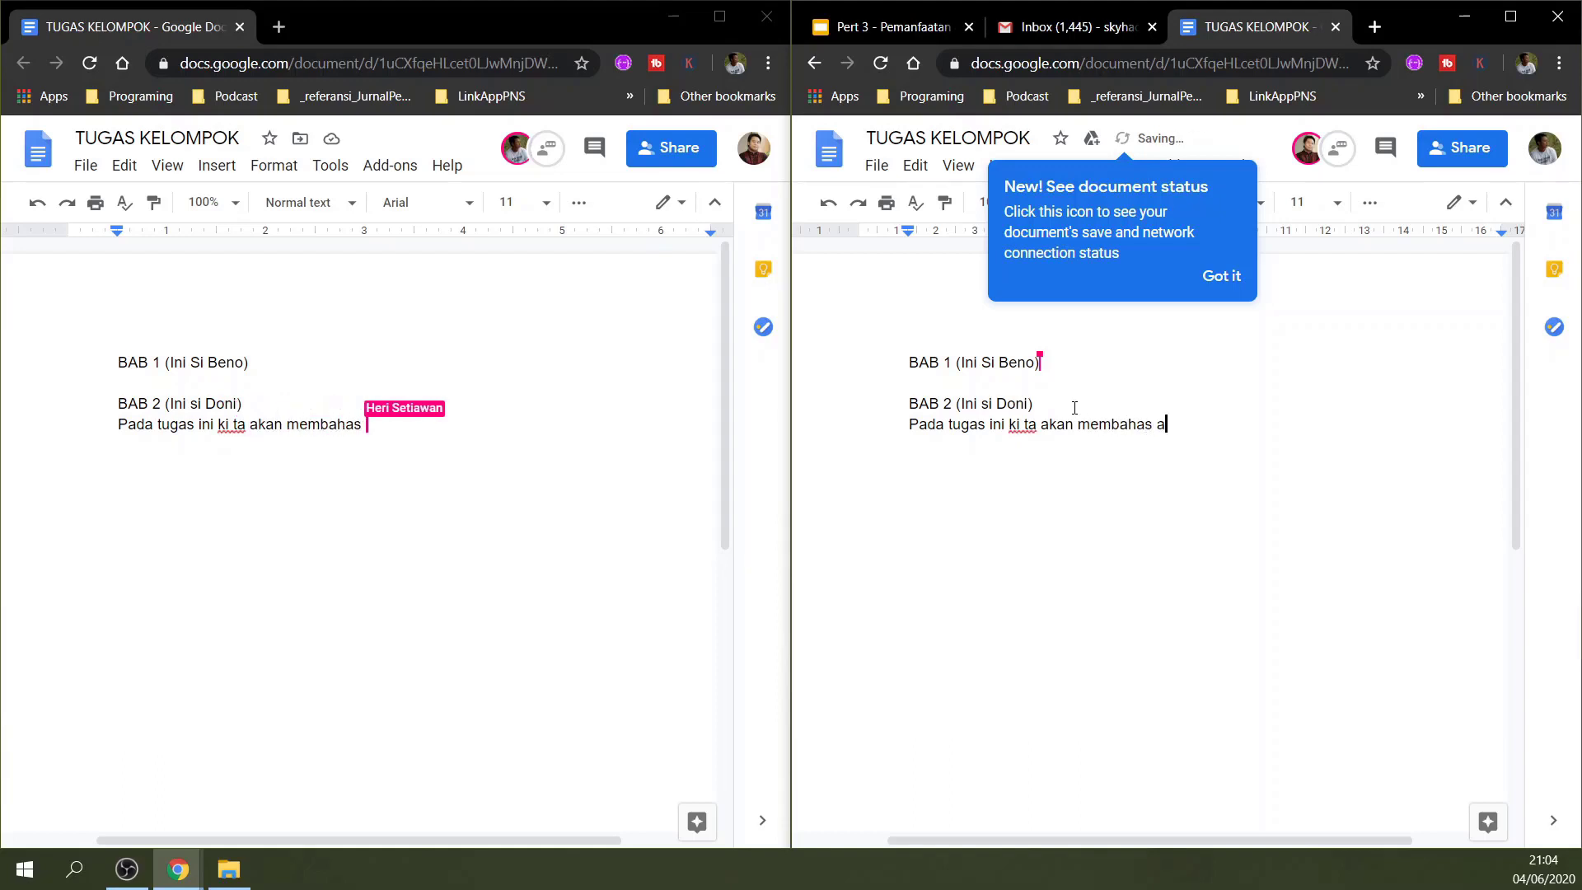
pyautogui.write('pa ya?')
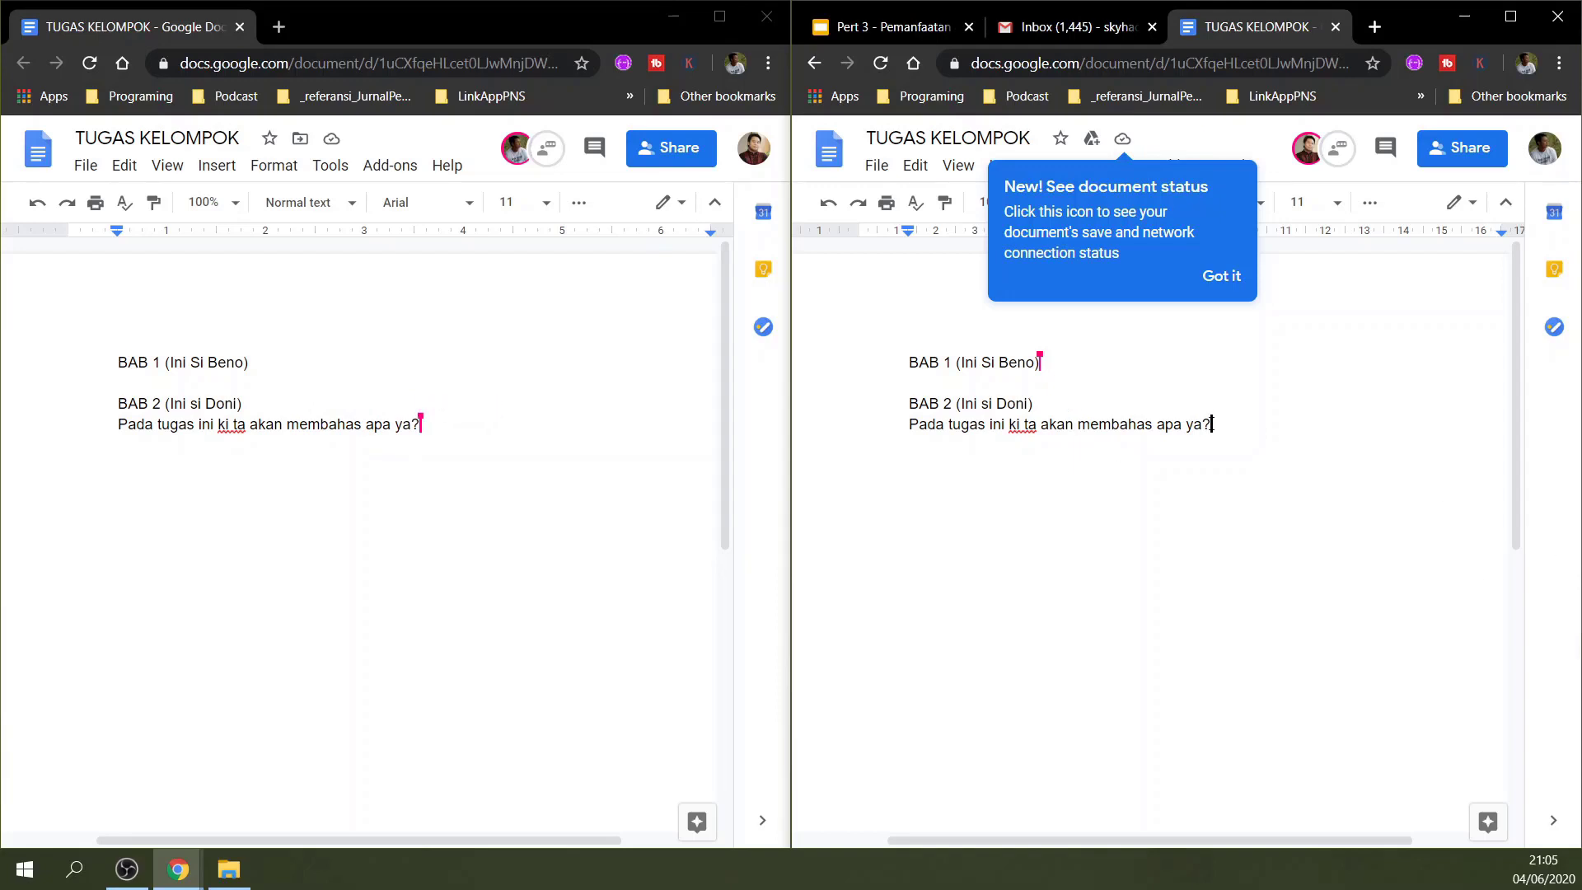
pyautogui.click(1221, 276)
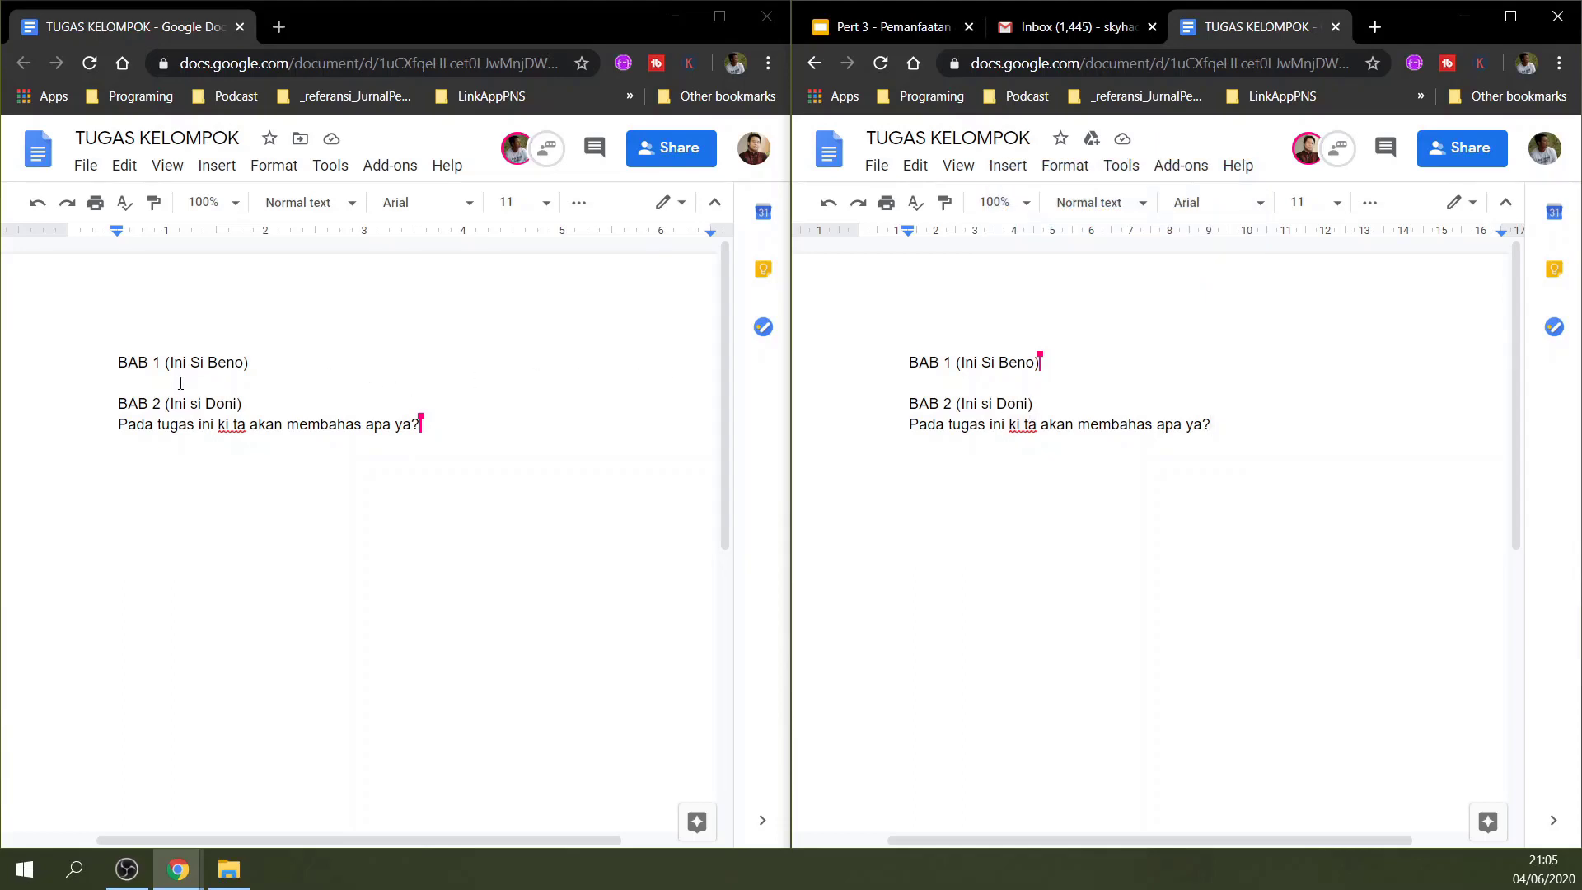
# Add the line "Ini bagian say yana bab I saya akan mengerjakan bagian ini ya...." below the BAB 1 heading in the owner's window
pyautogui.click(266, 363)
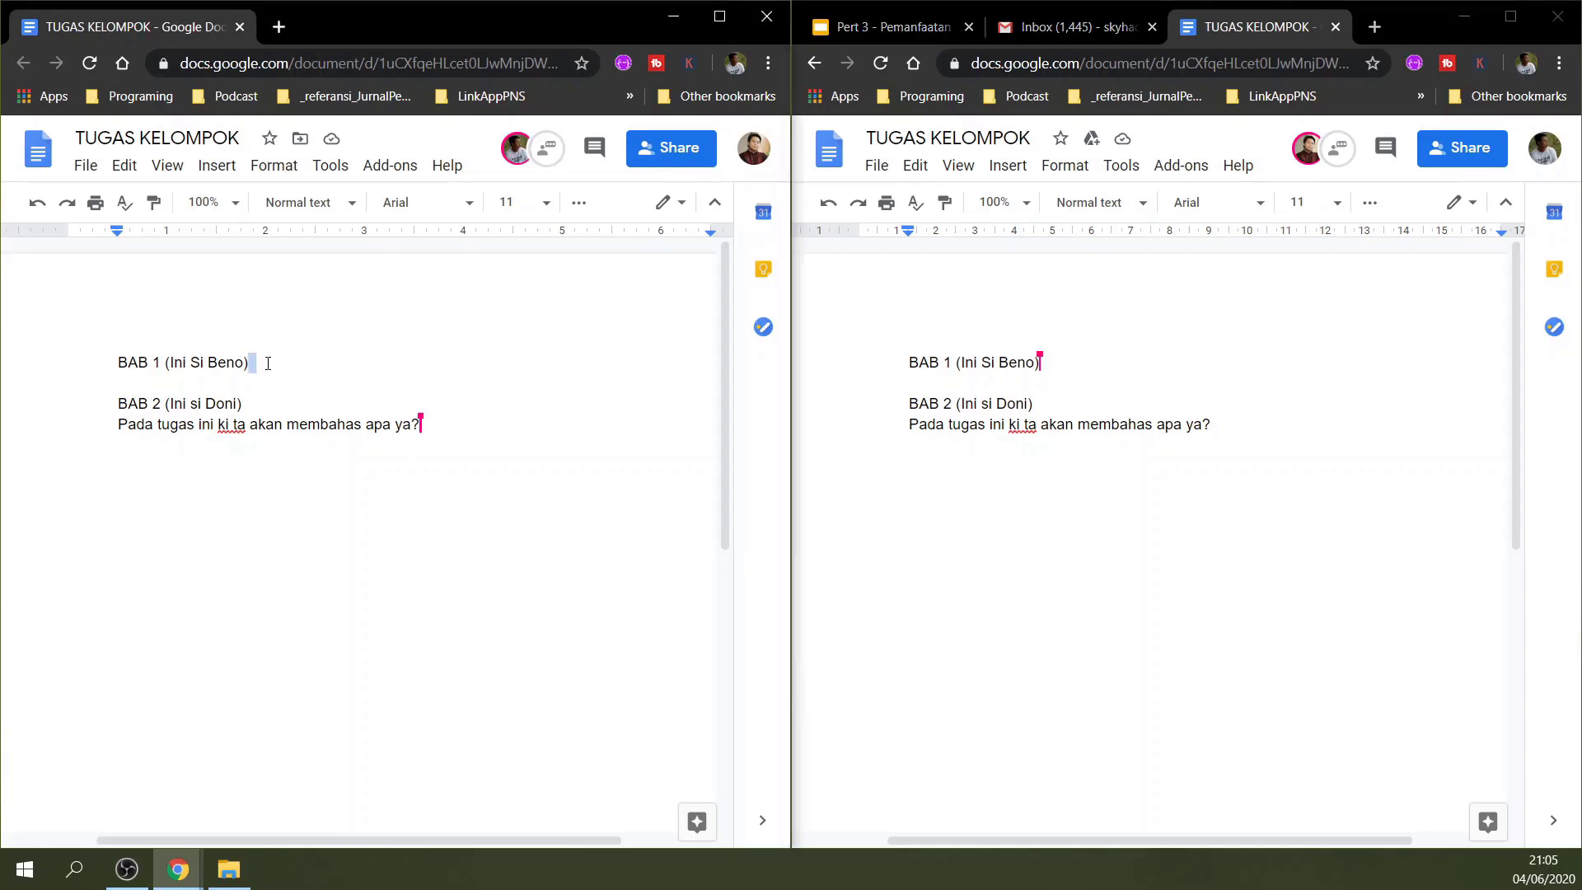
pyautogui.press('Return')
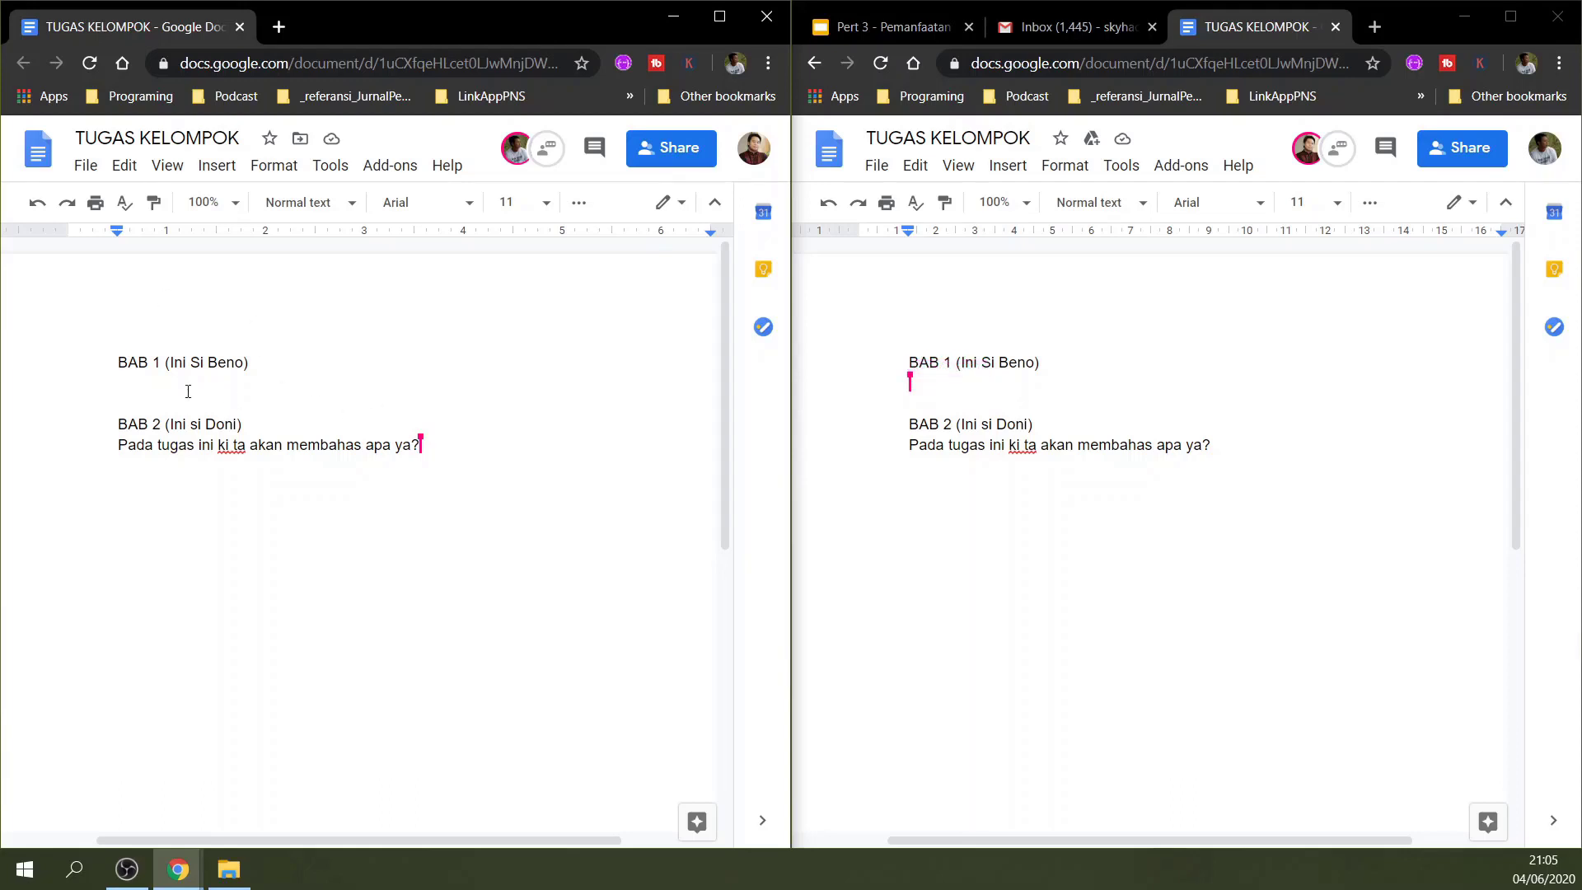
pyautogui.write('Ini b')
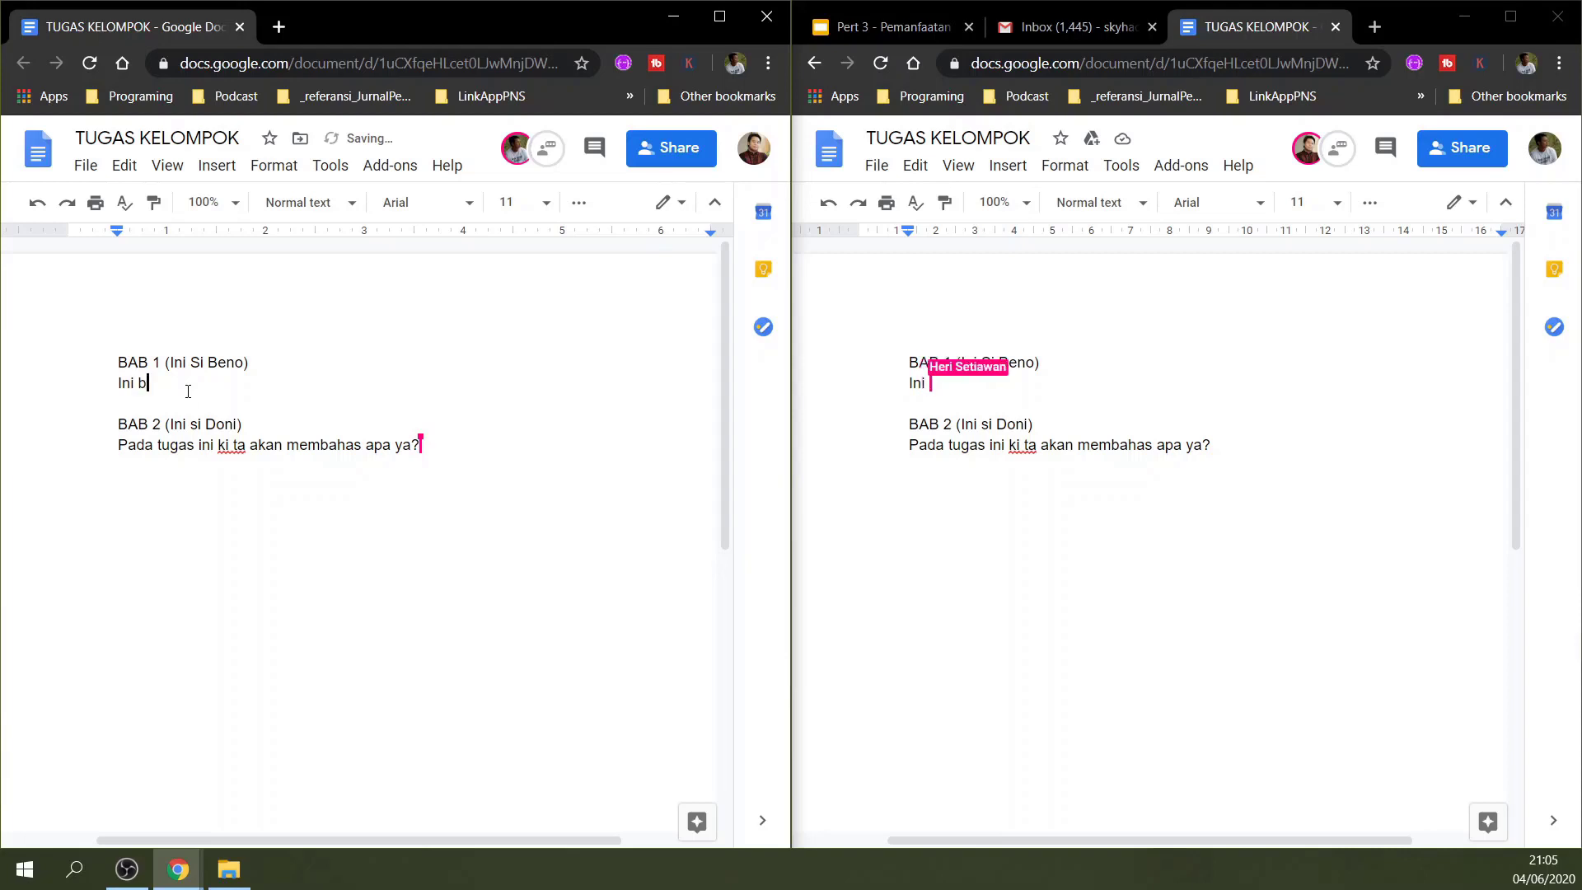
pyautogui.write('agian say')
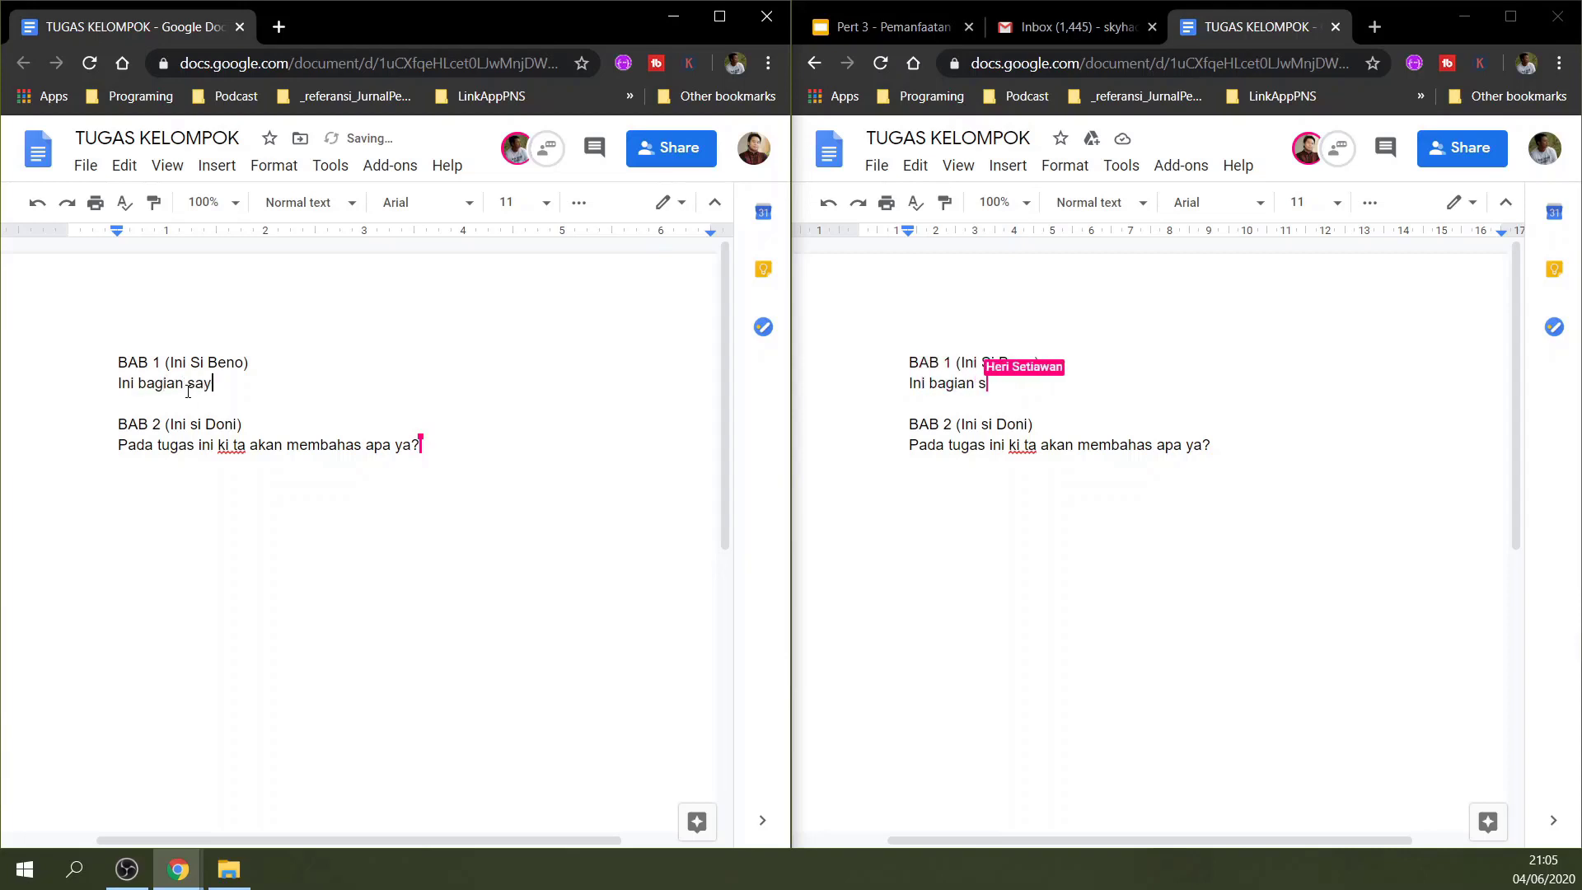
pyautogui.write(' yana ')
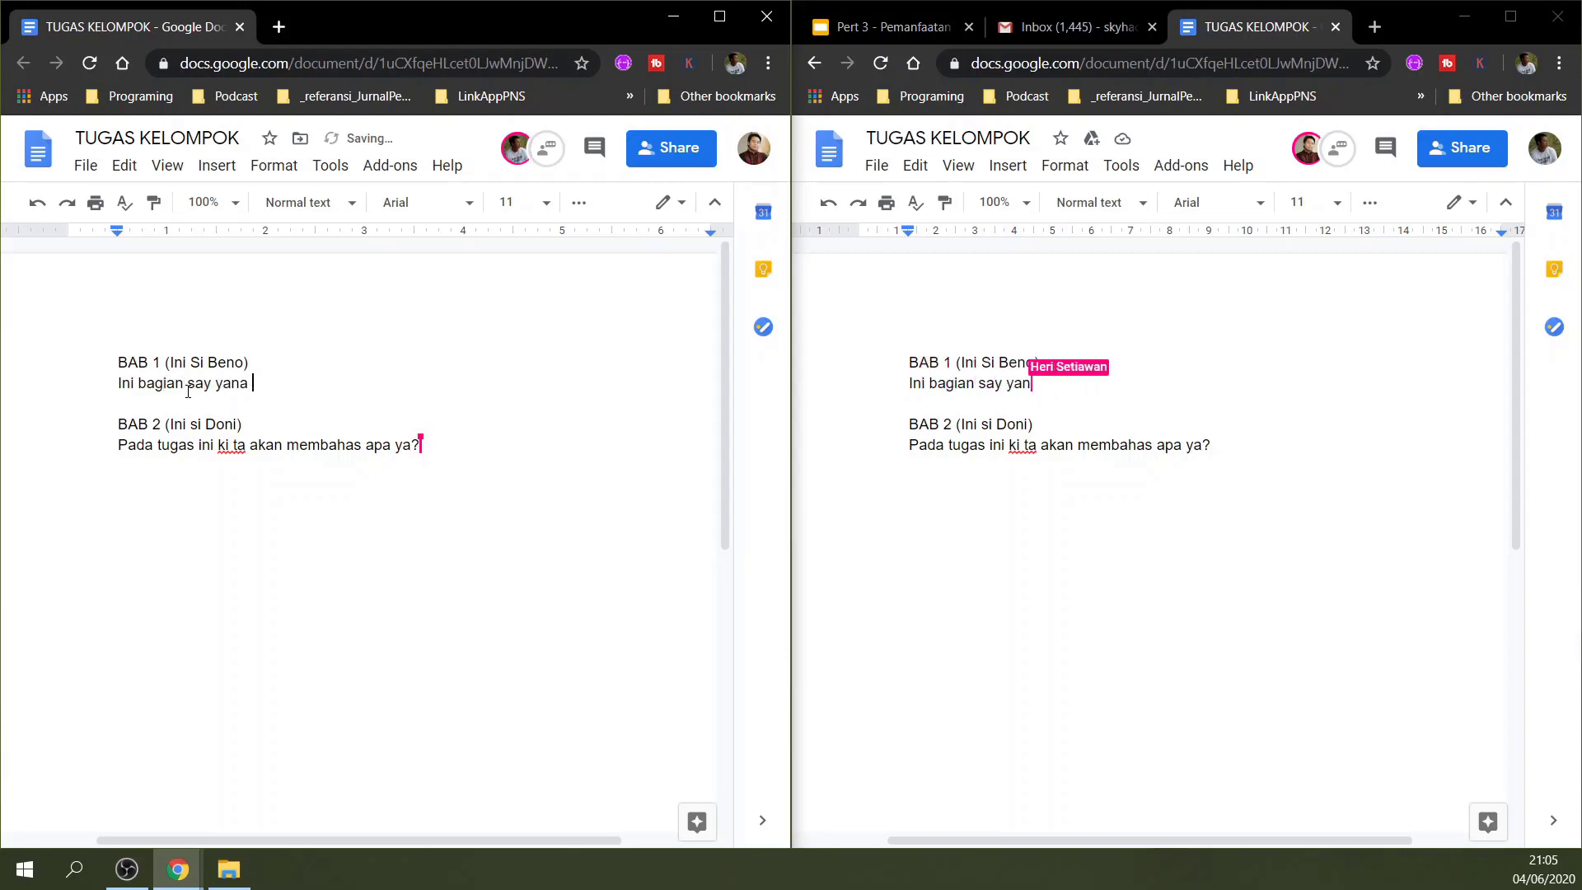
pyautogui.write('bab ')
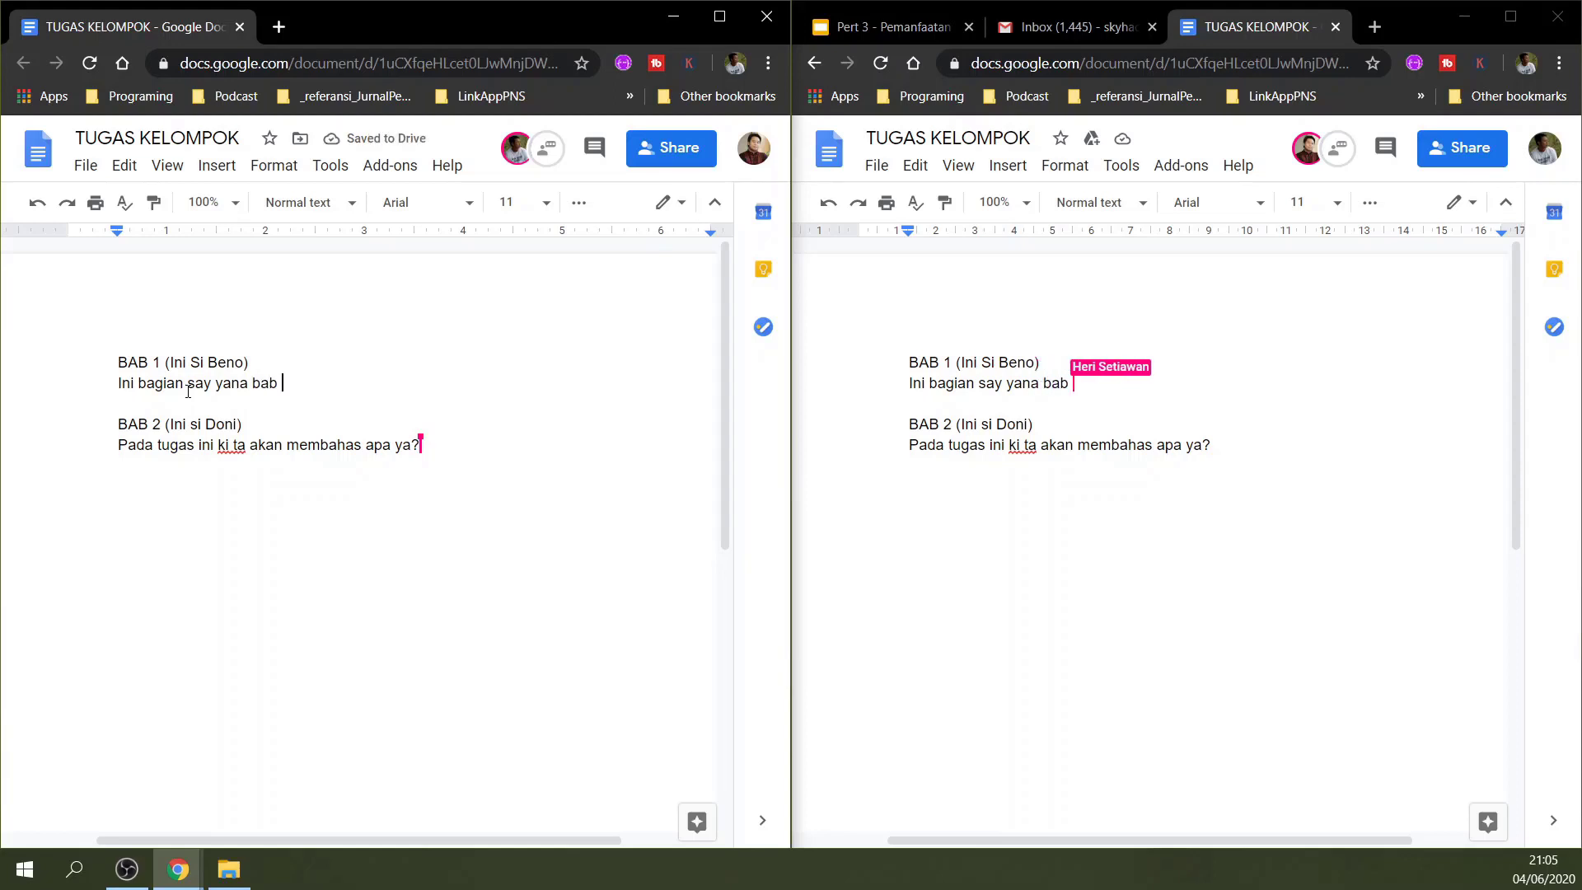
pyautogui.write('I sa')
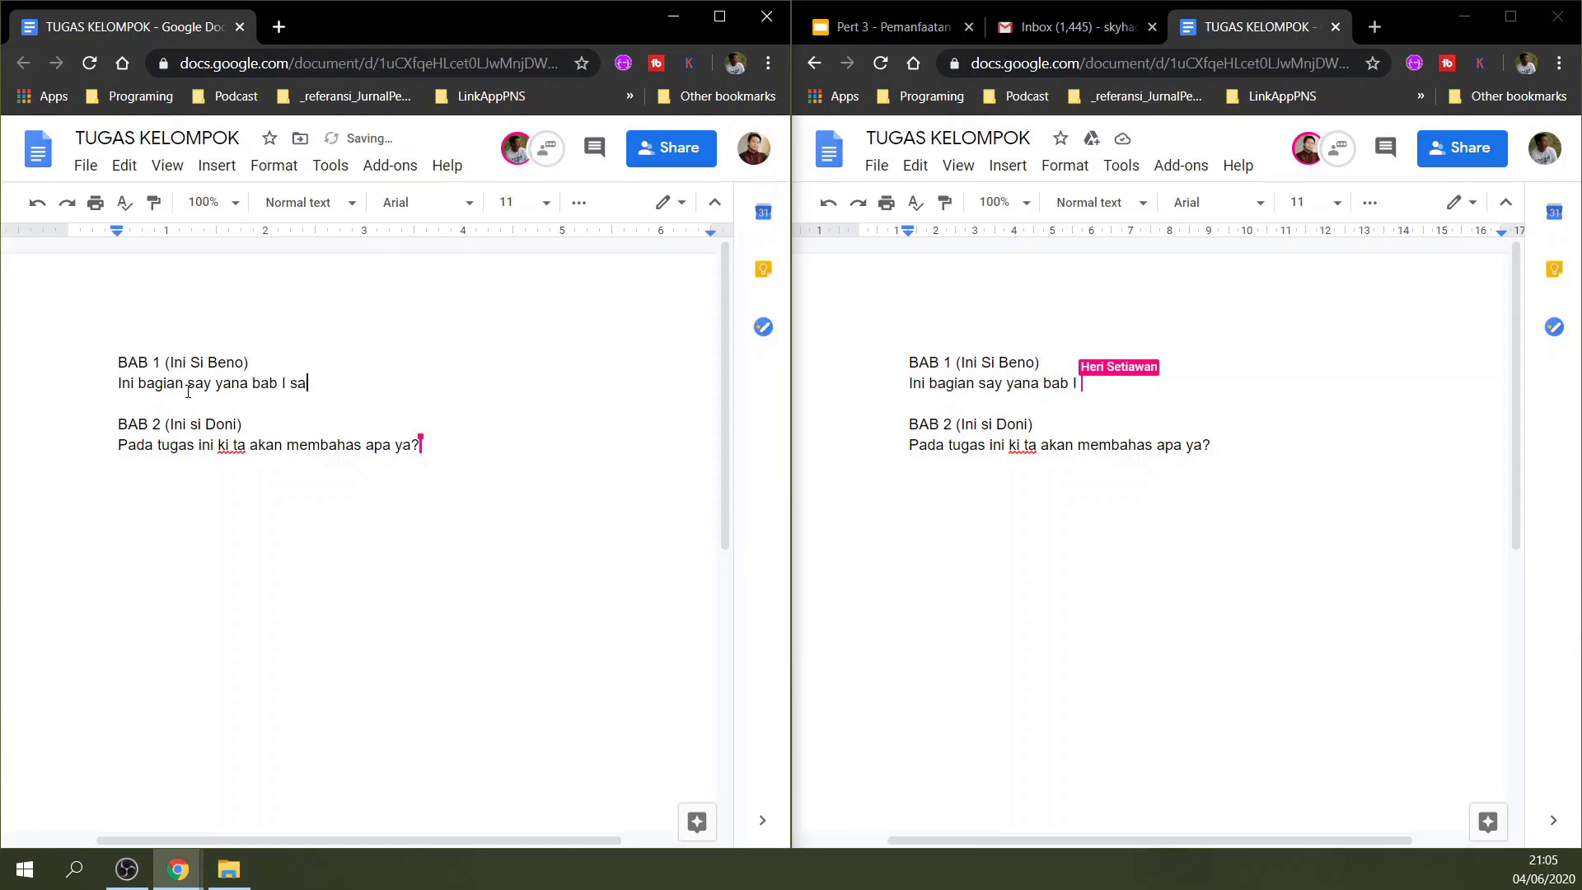
pyautogui.write('ya akan menger')
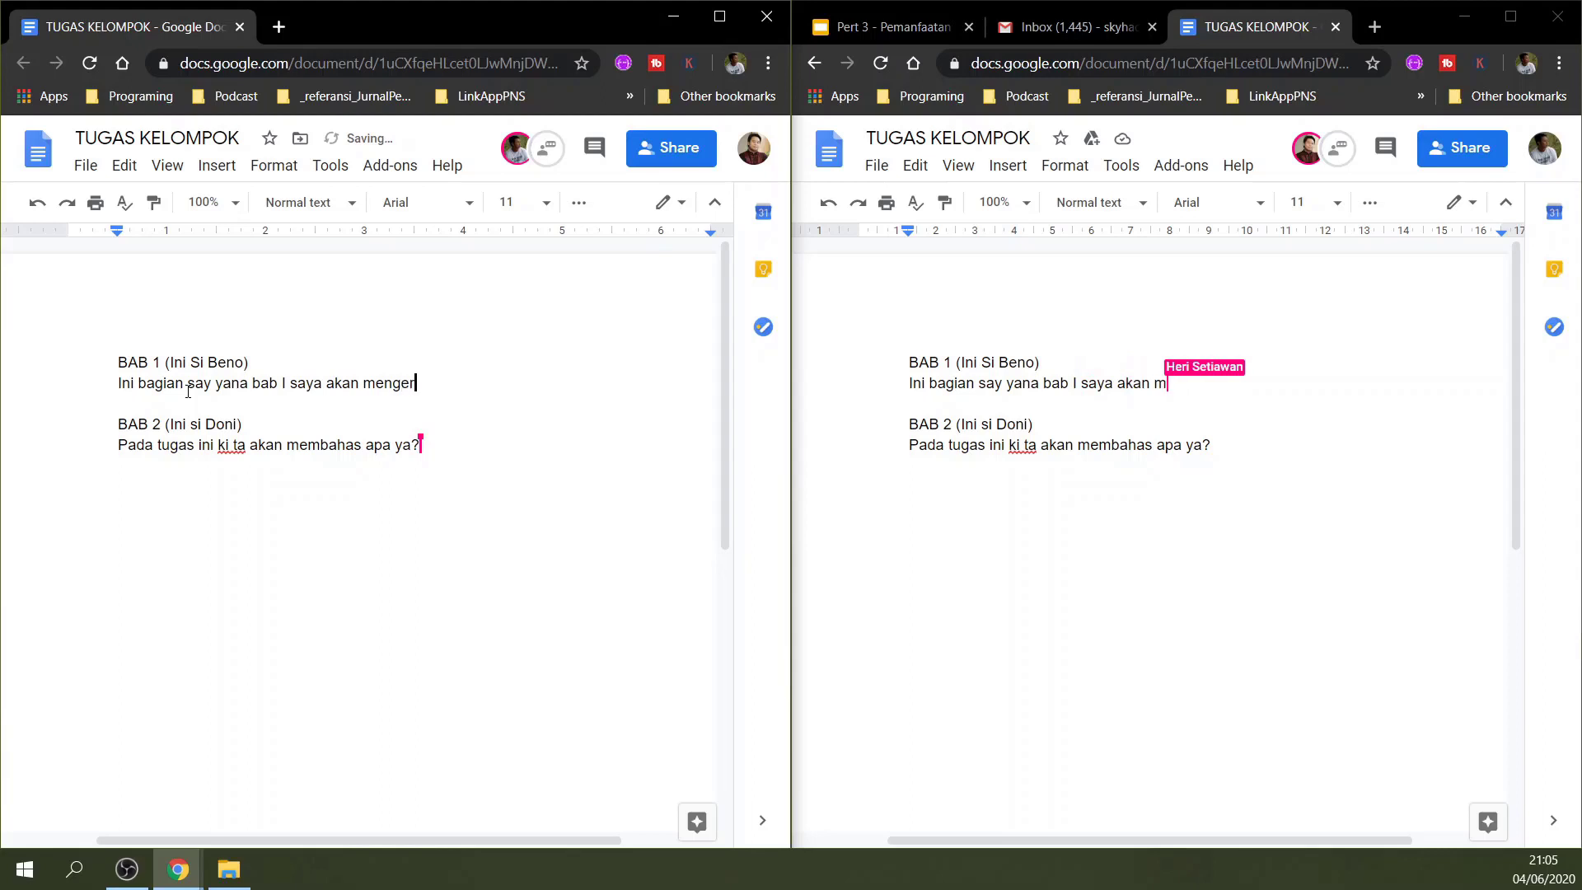
pyautogui.write('jakan bagian i')
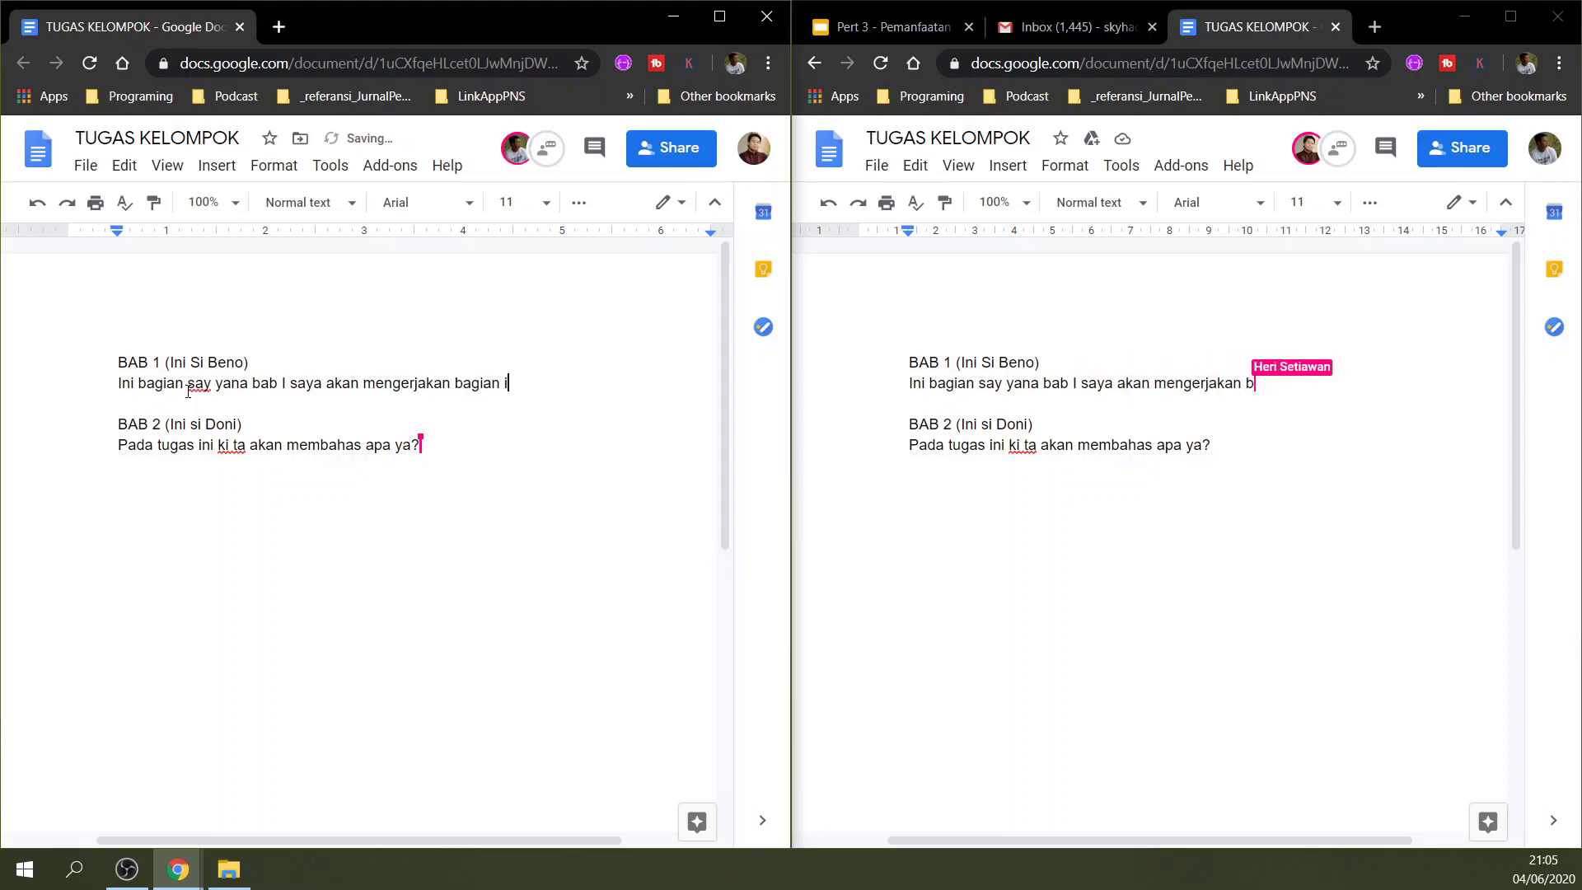
pyautogui.write('ni ya....')
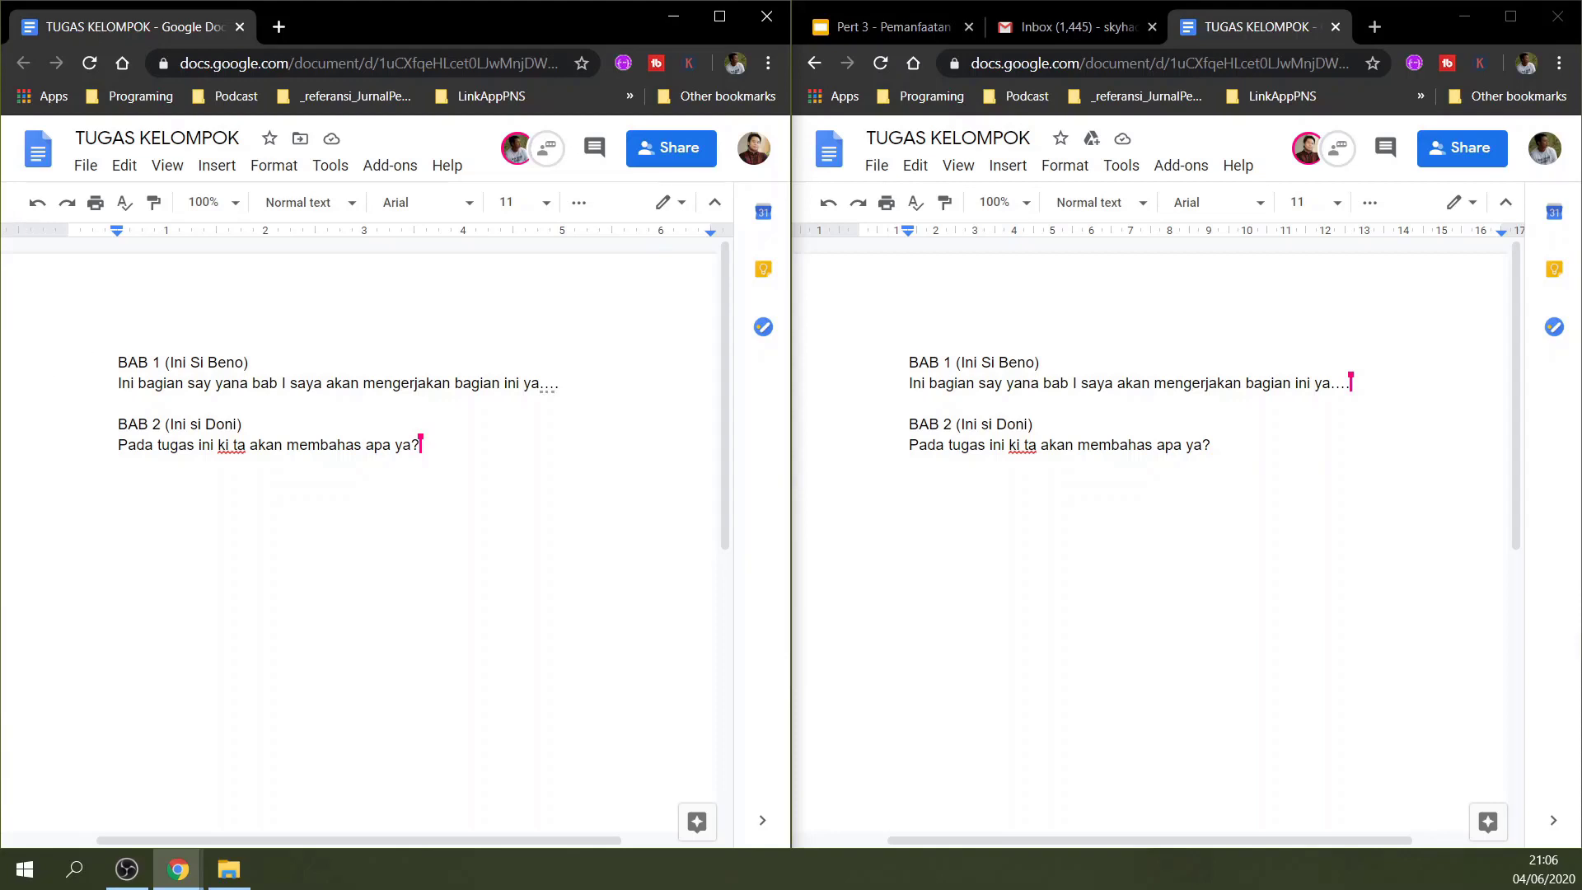
pyautogui.hotkey('alt', 'Tab')
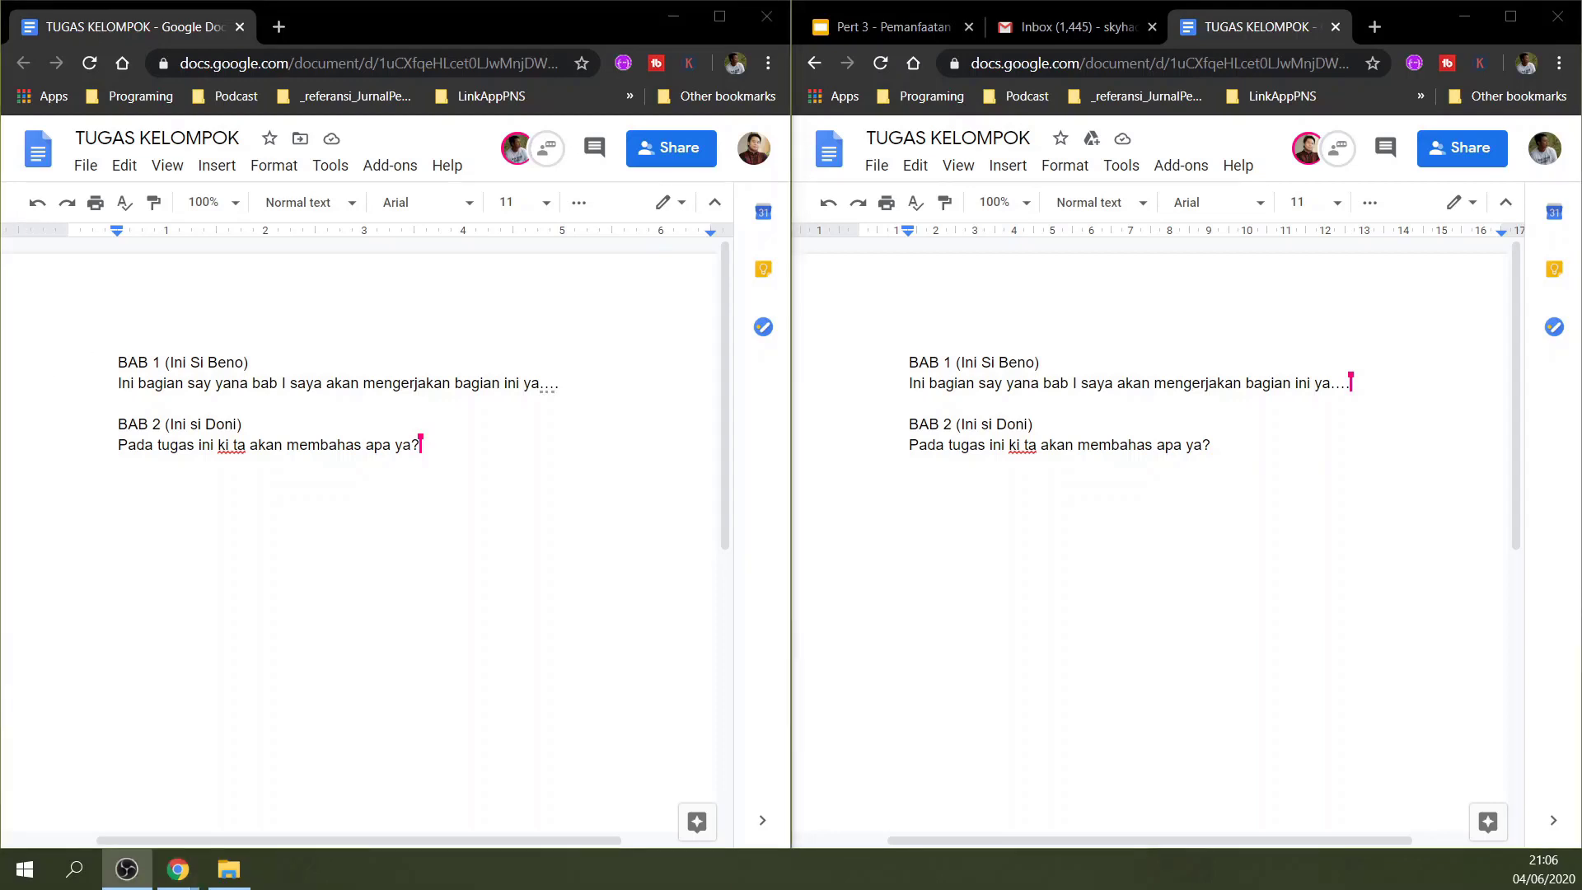
pyautogui.click(876, 166)
pyautogui.click(1195, 694)
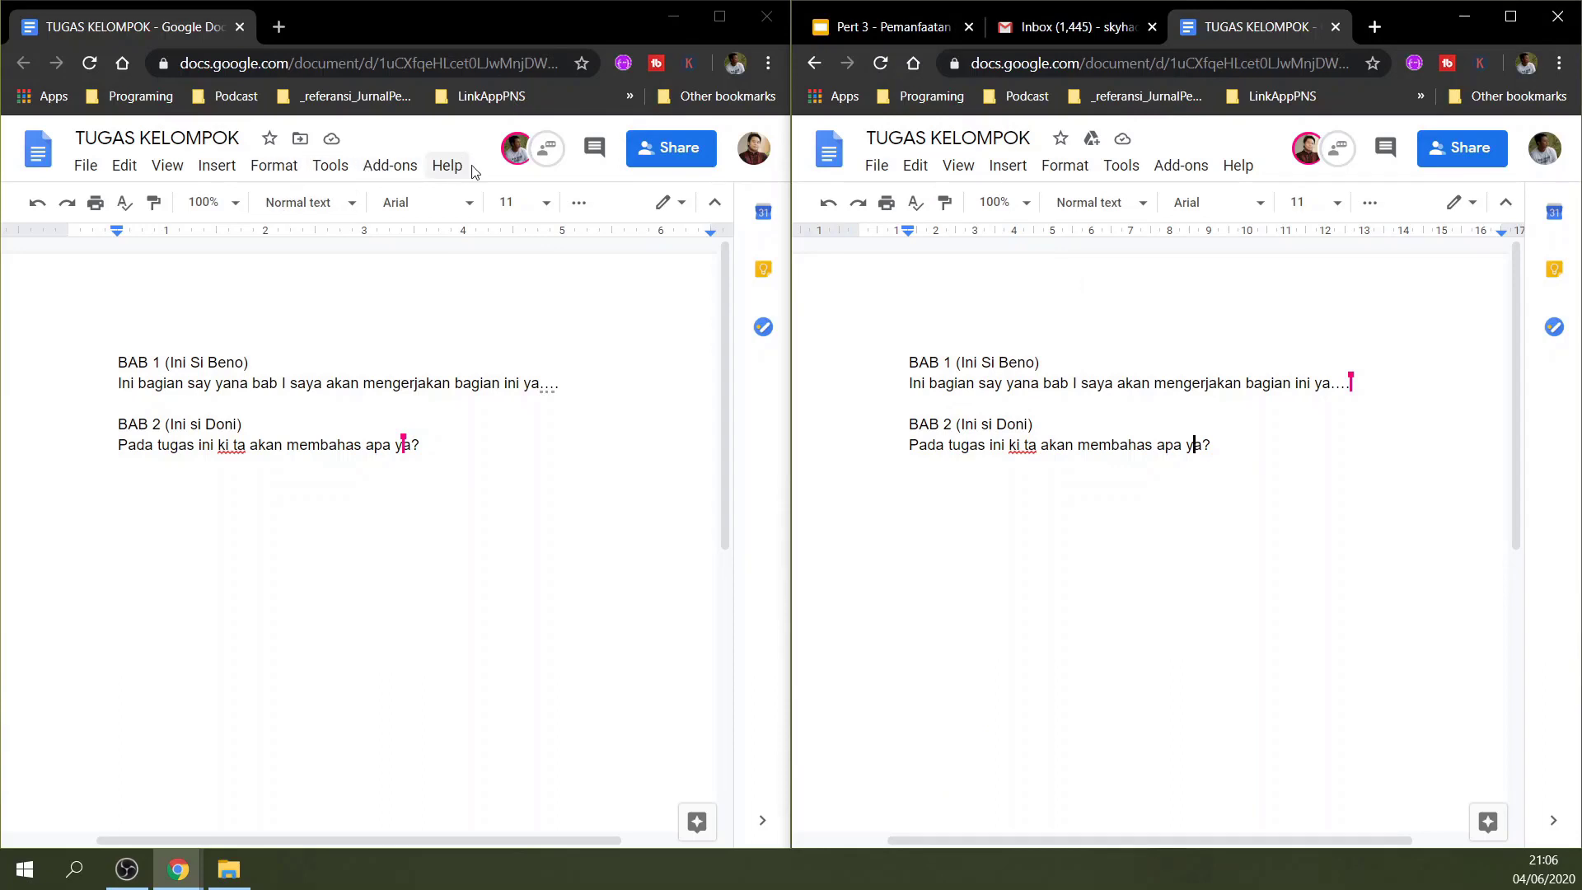
# View the comment options in the owner's window, and open the document chat in both the owner's and the recipient's windows
pyautogui.moveTo(523, 154)
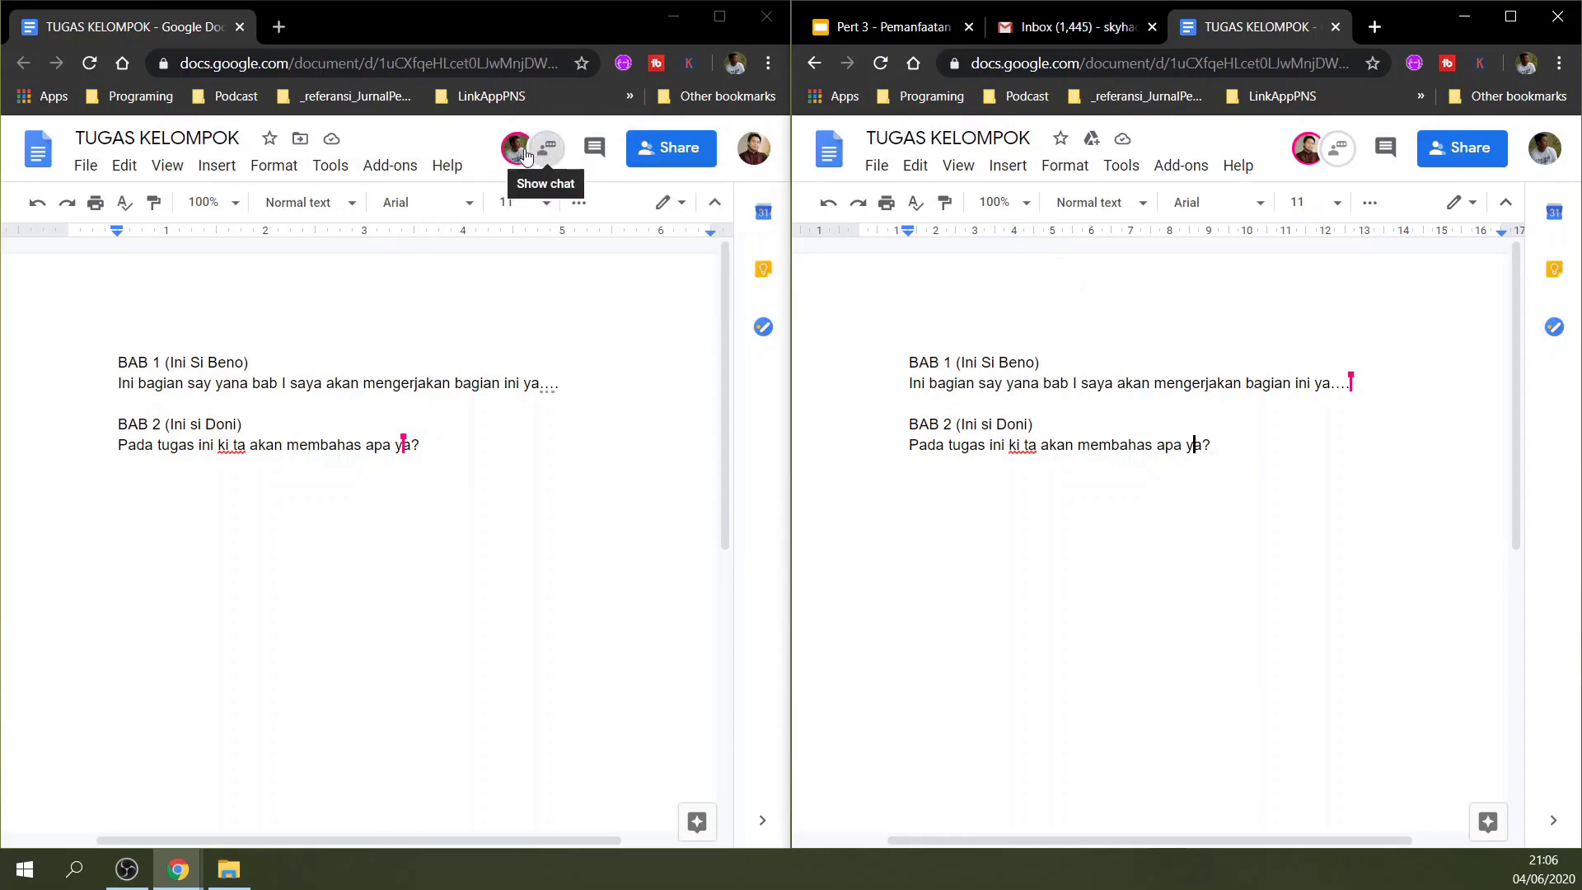
pyautogui.click(596, 151)
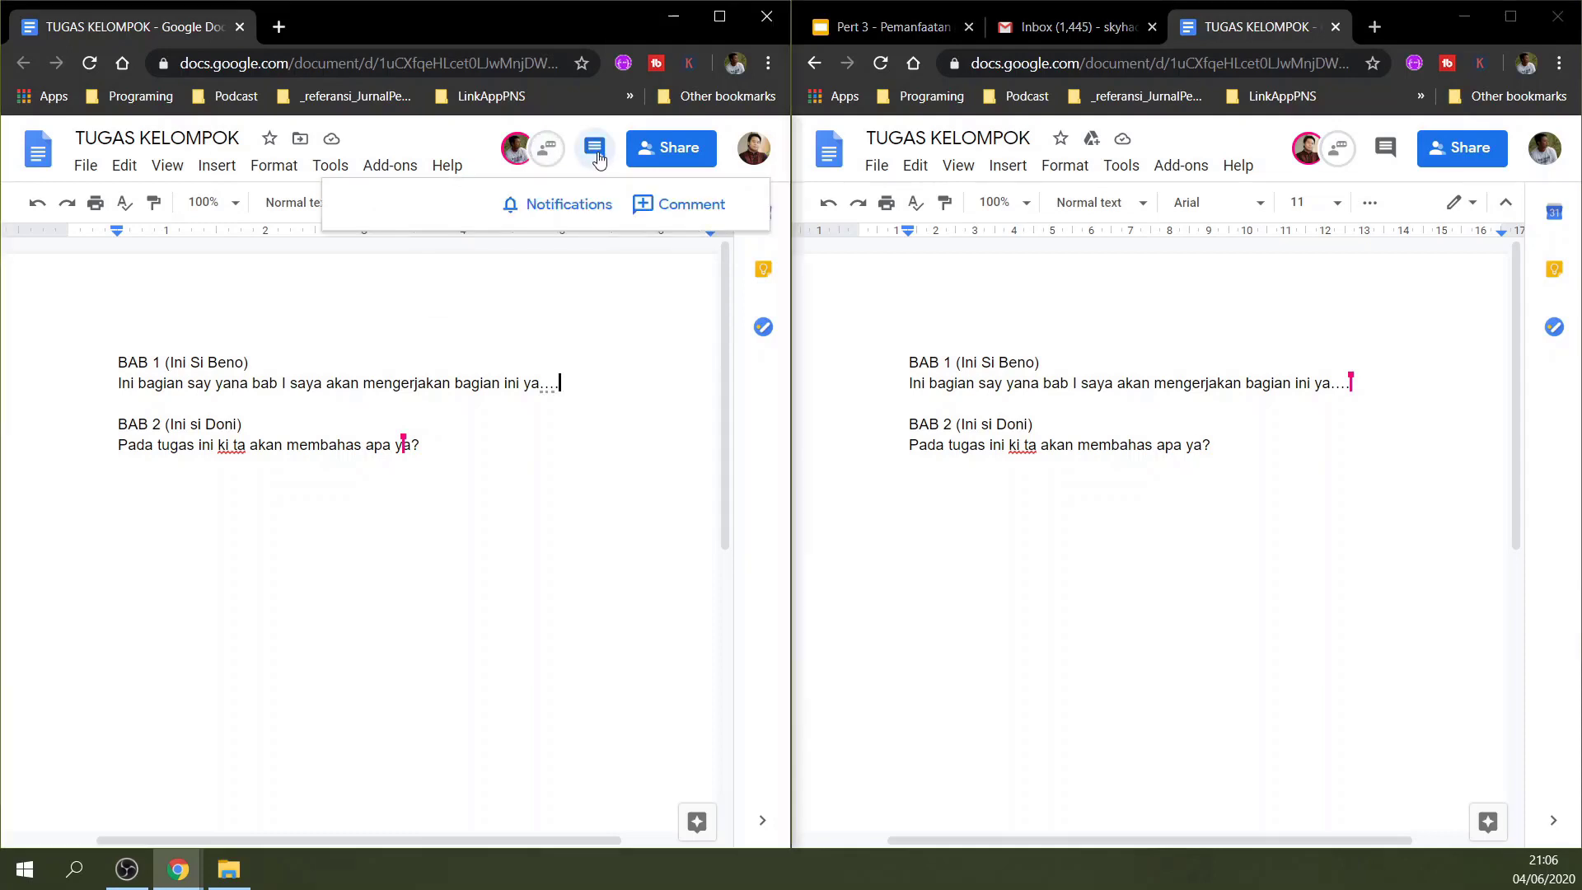
pyautogui.click(548, 151)
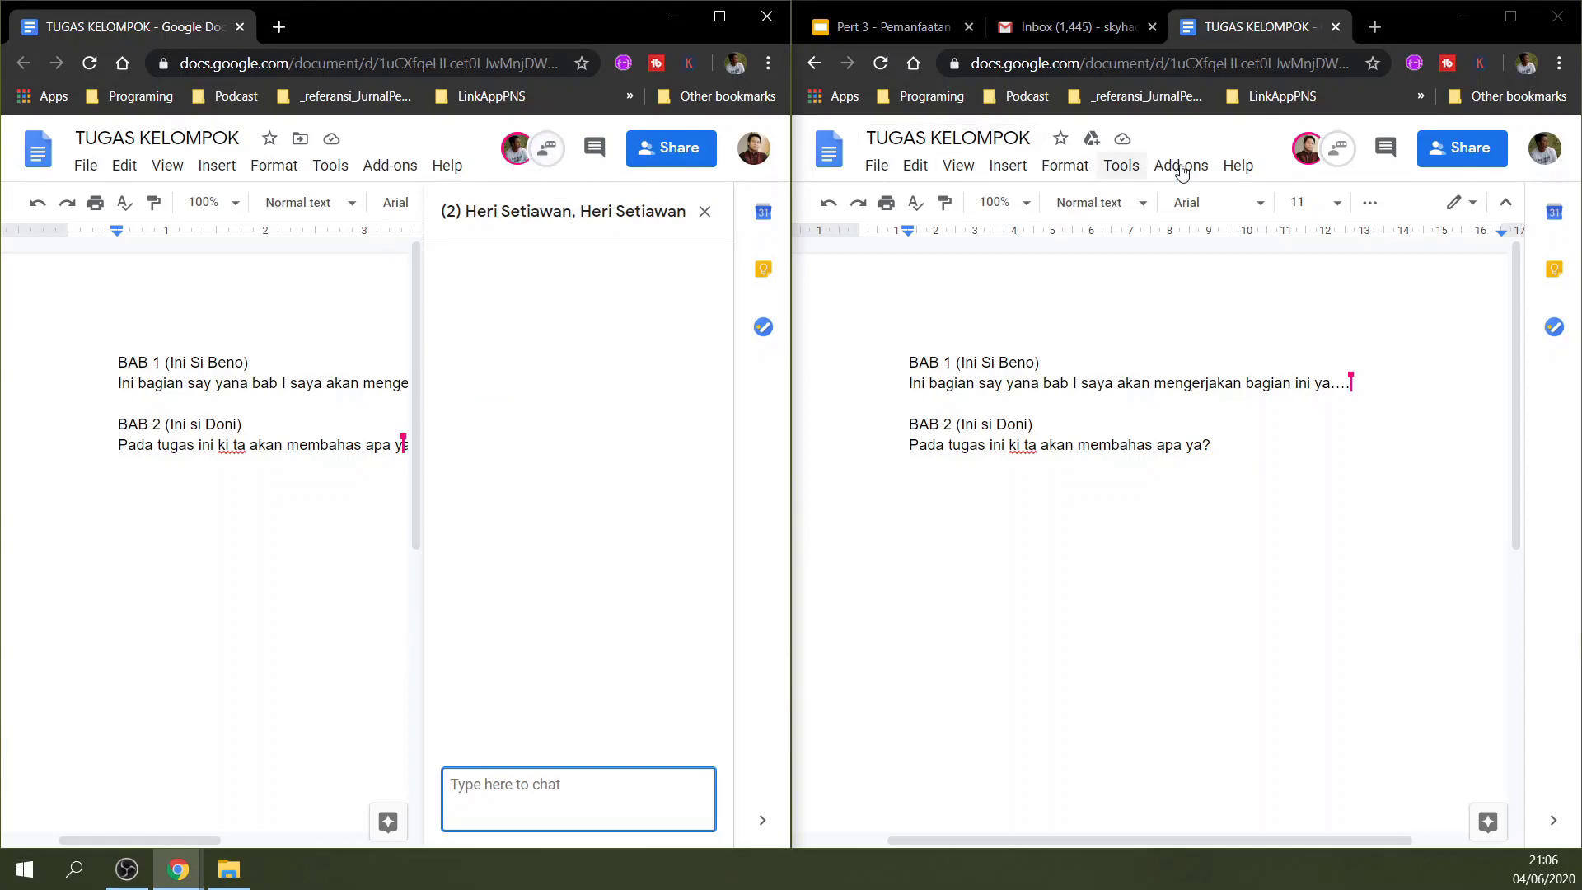
pyautogui.click(1341, 152)
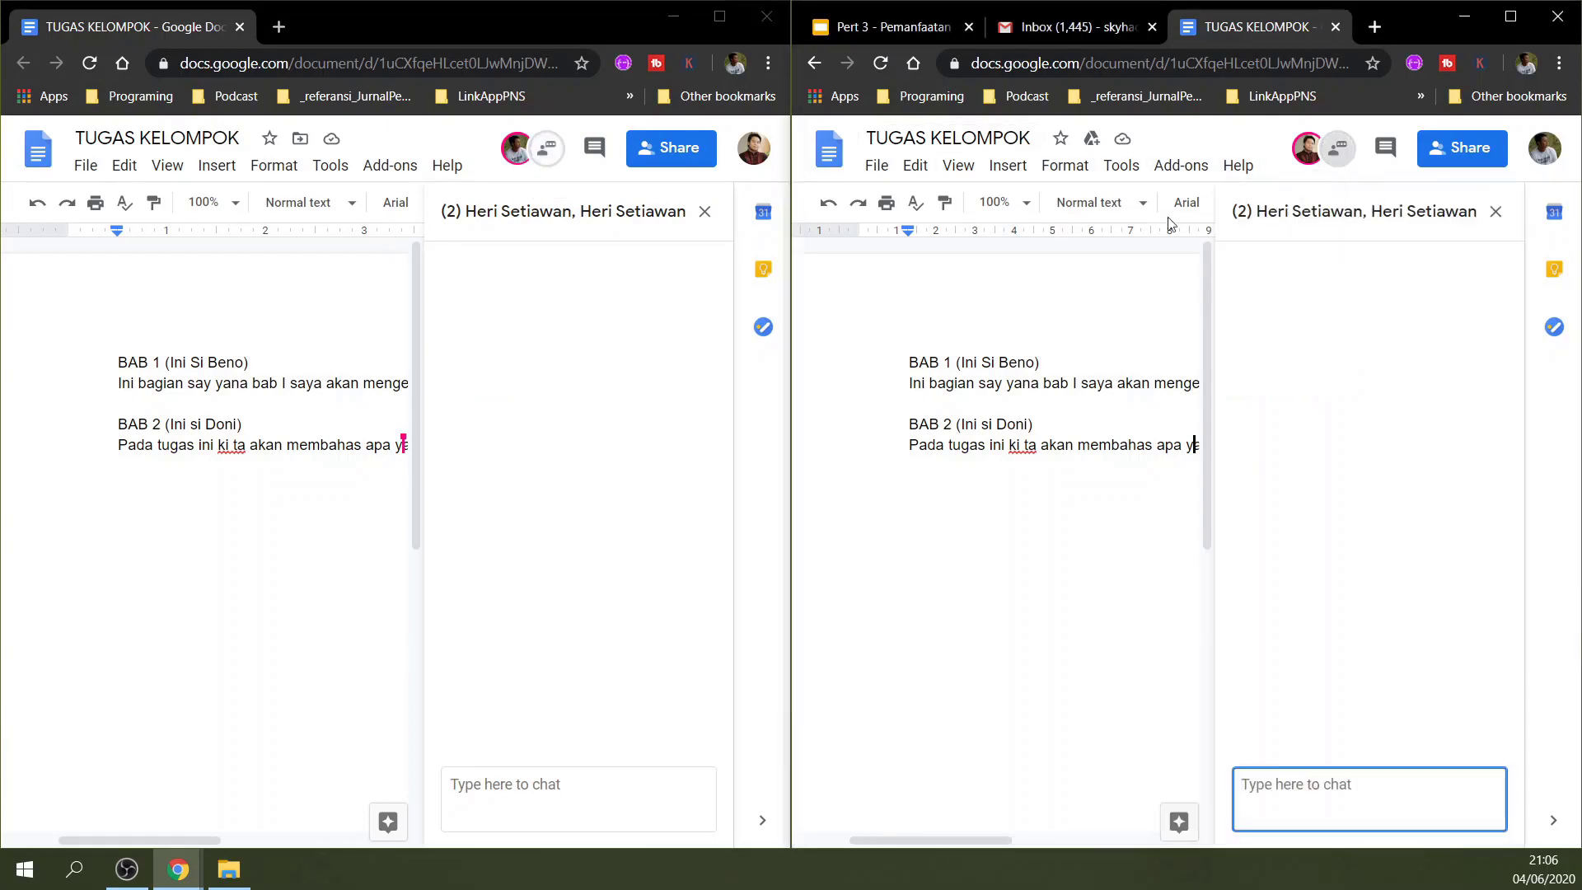
# Send the chat message "Bro anggota yang mana" from the owner's window
pyautogui.click(483, 811)
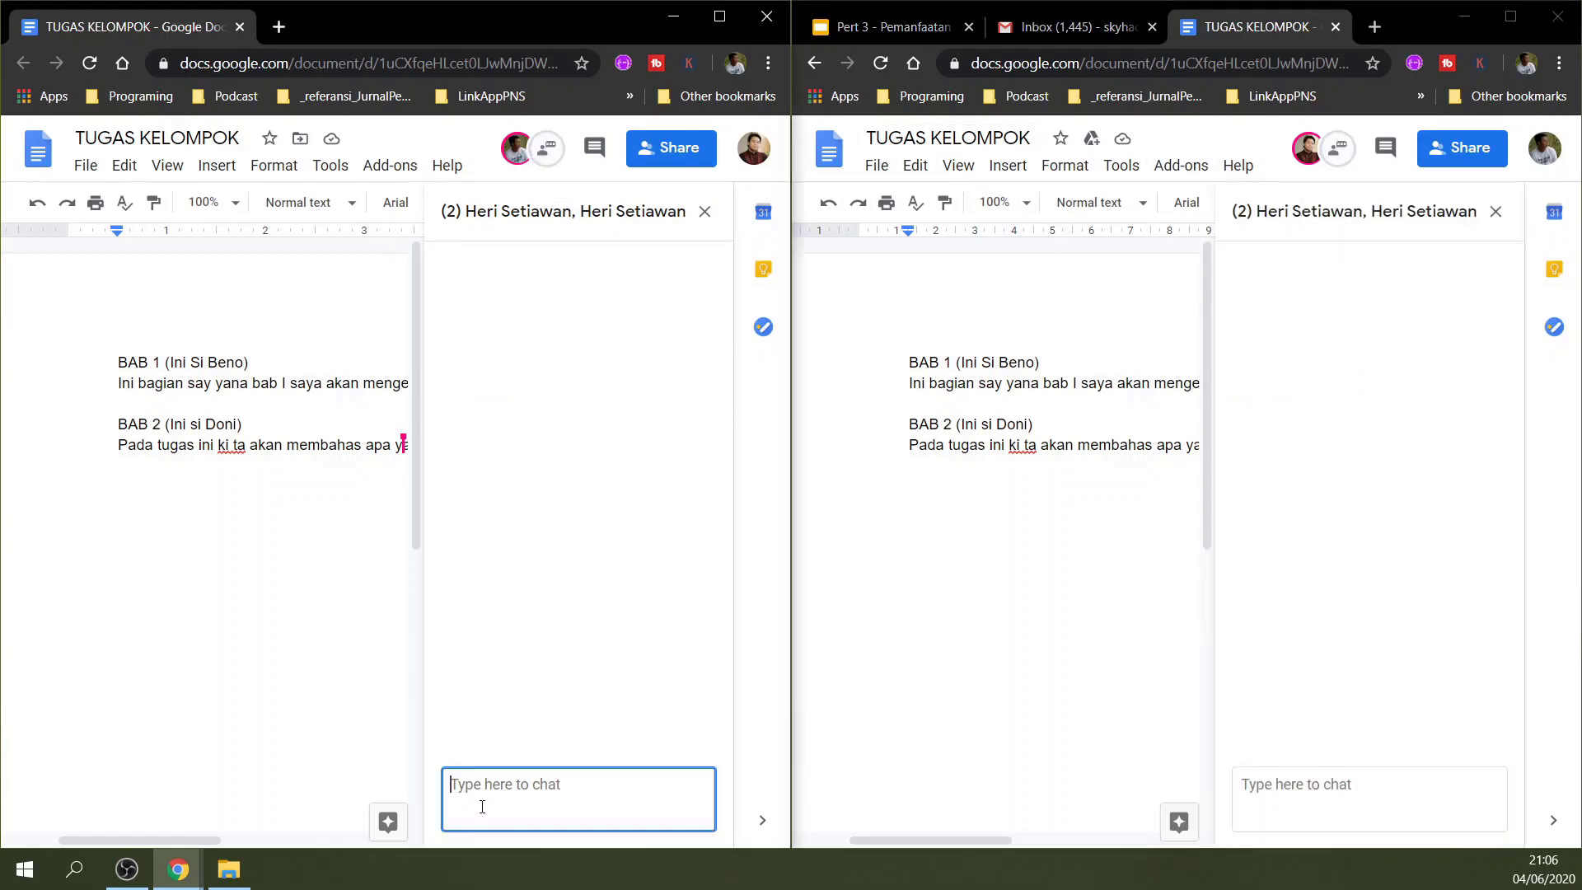
pyautogui.write('Bro')
pyautogui.write('lom')
pyautogui.press('BackSpace')
pyautogui.press('BackSpace')
pyautogui.press('BackSpace')
pyautogui.press('BackSpace')
pyautogui.press('BackSpace')
pyautogui.write('anggota yang mana')
pyautogui.press('Return')
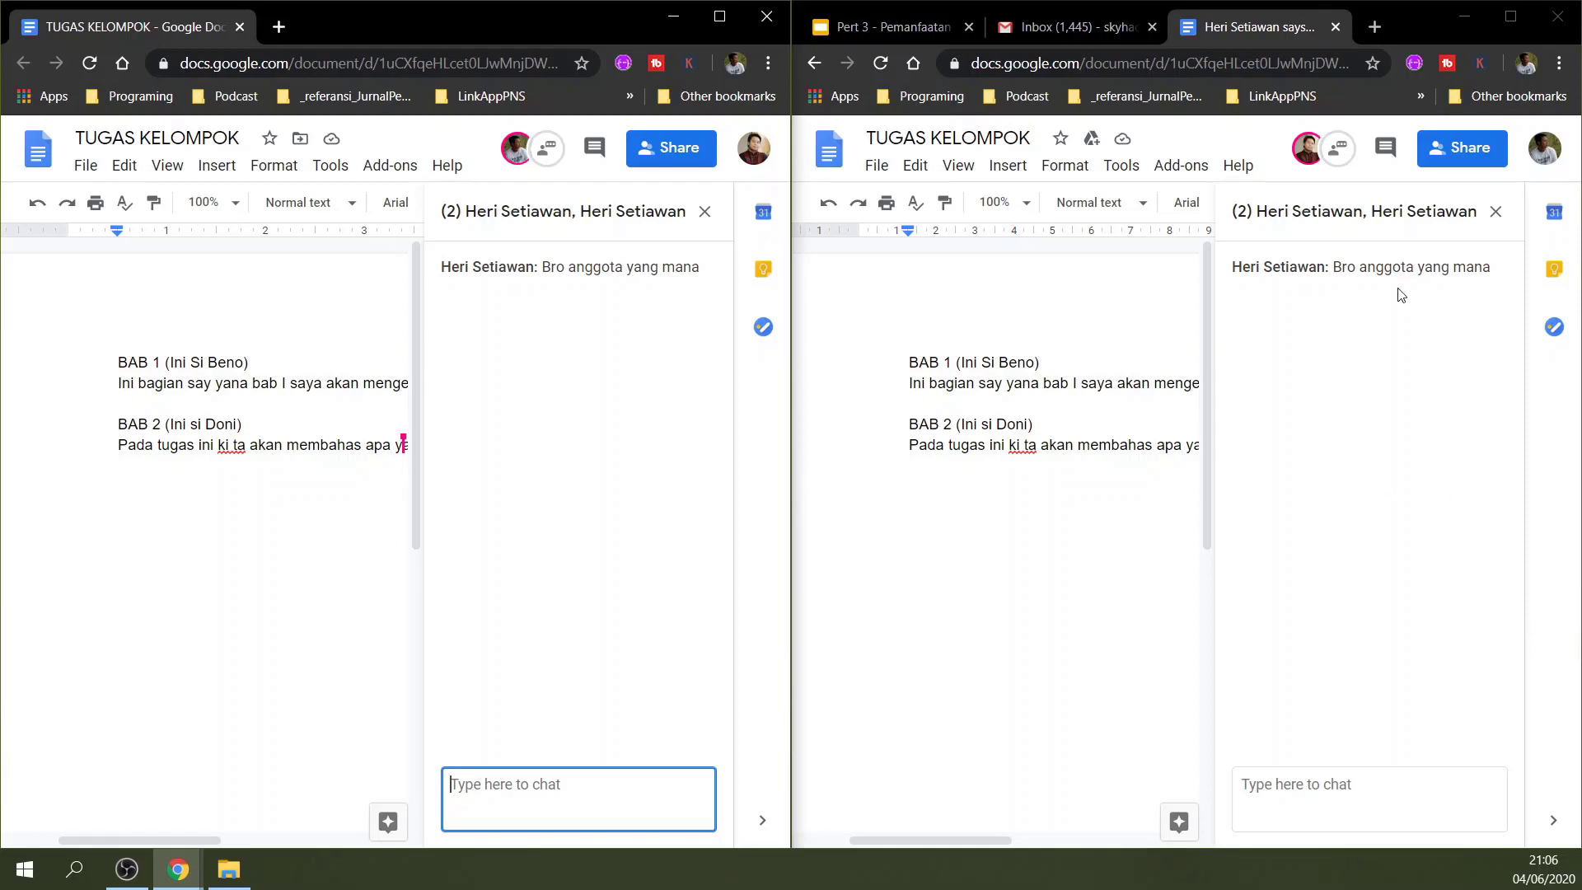
pyautogui.click(1347, 375)
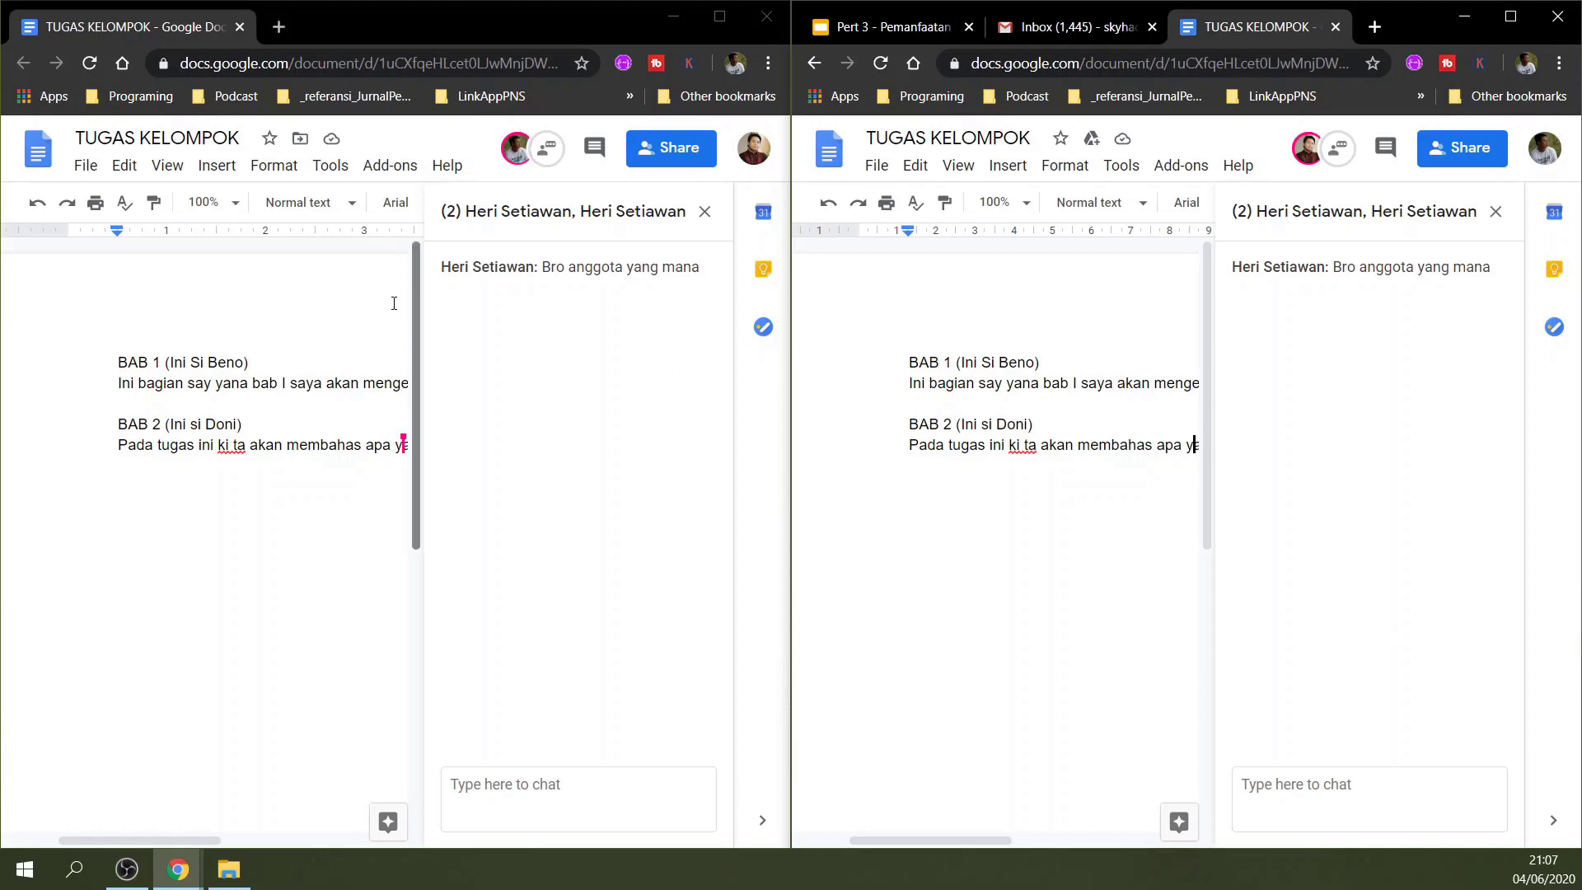
# Leave the document in the owner's window for the Docs home page and reload it from docs.google.com
pyautogui.click(53, 161)
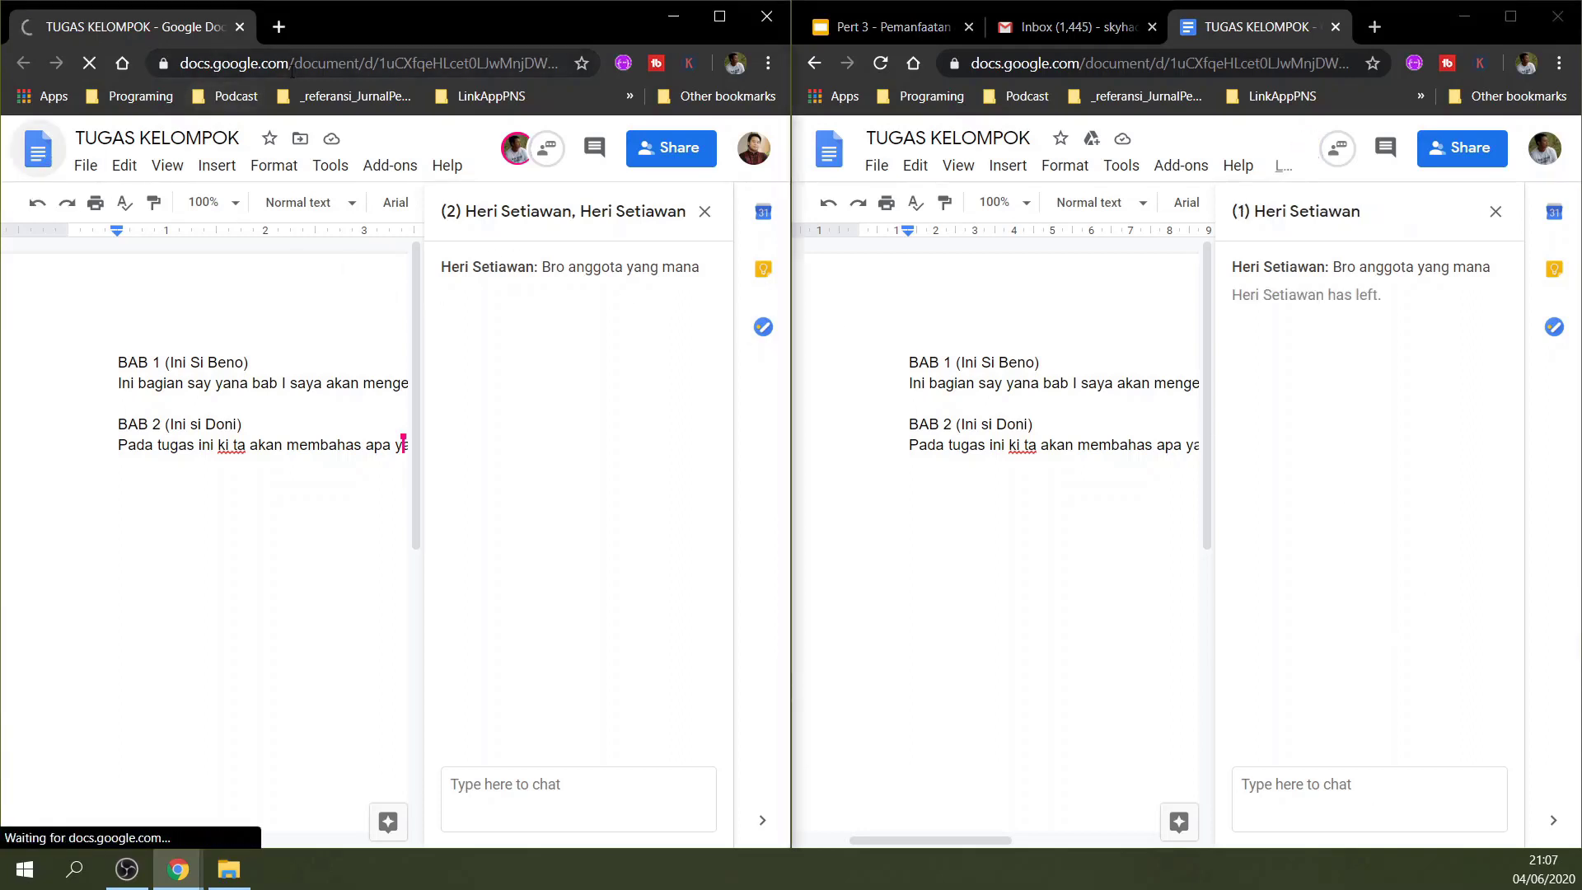
pyautogui.moveTo(287, 60); pyautogui.dragTo(452, 63)
pyautogui.press('BackSpace')
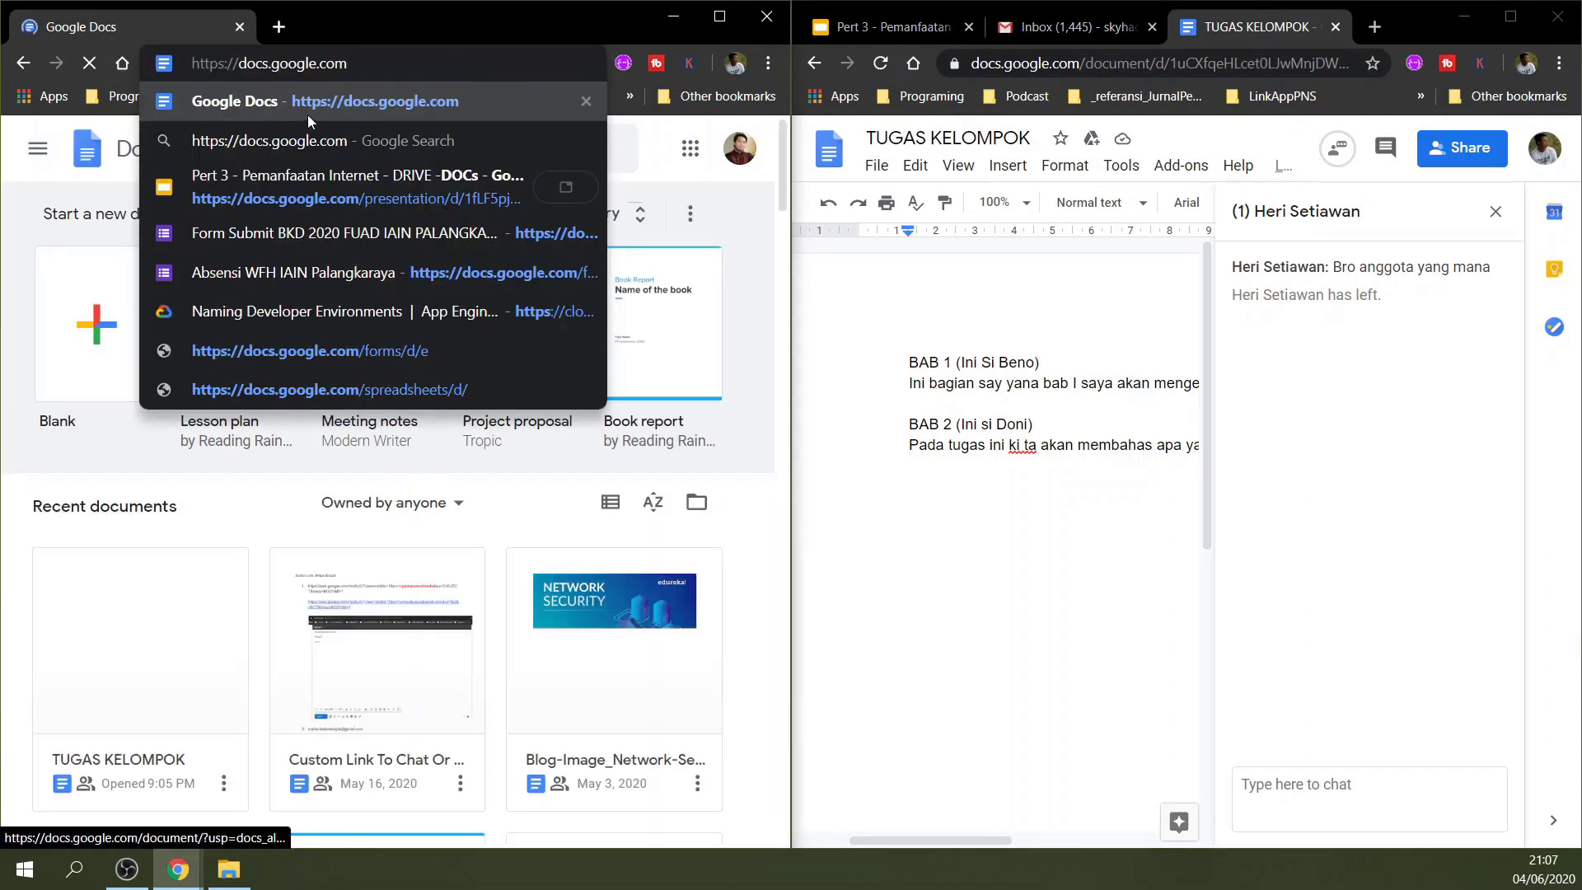
pyautogui.click(310, 103)
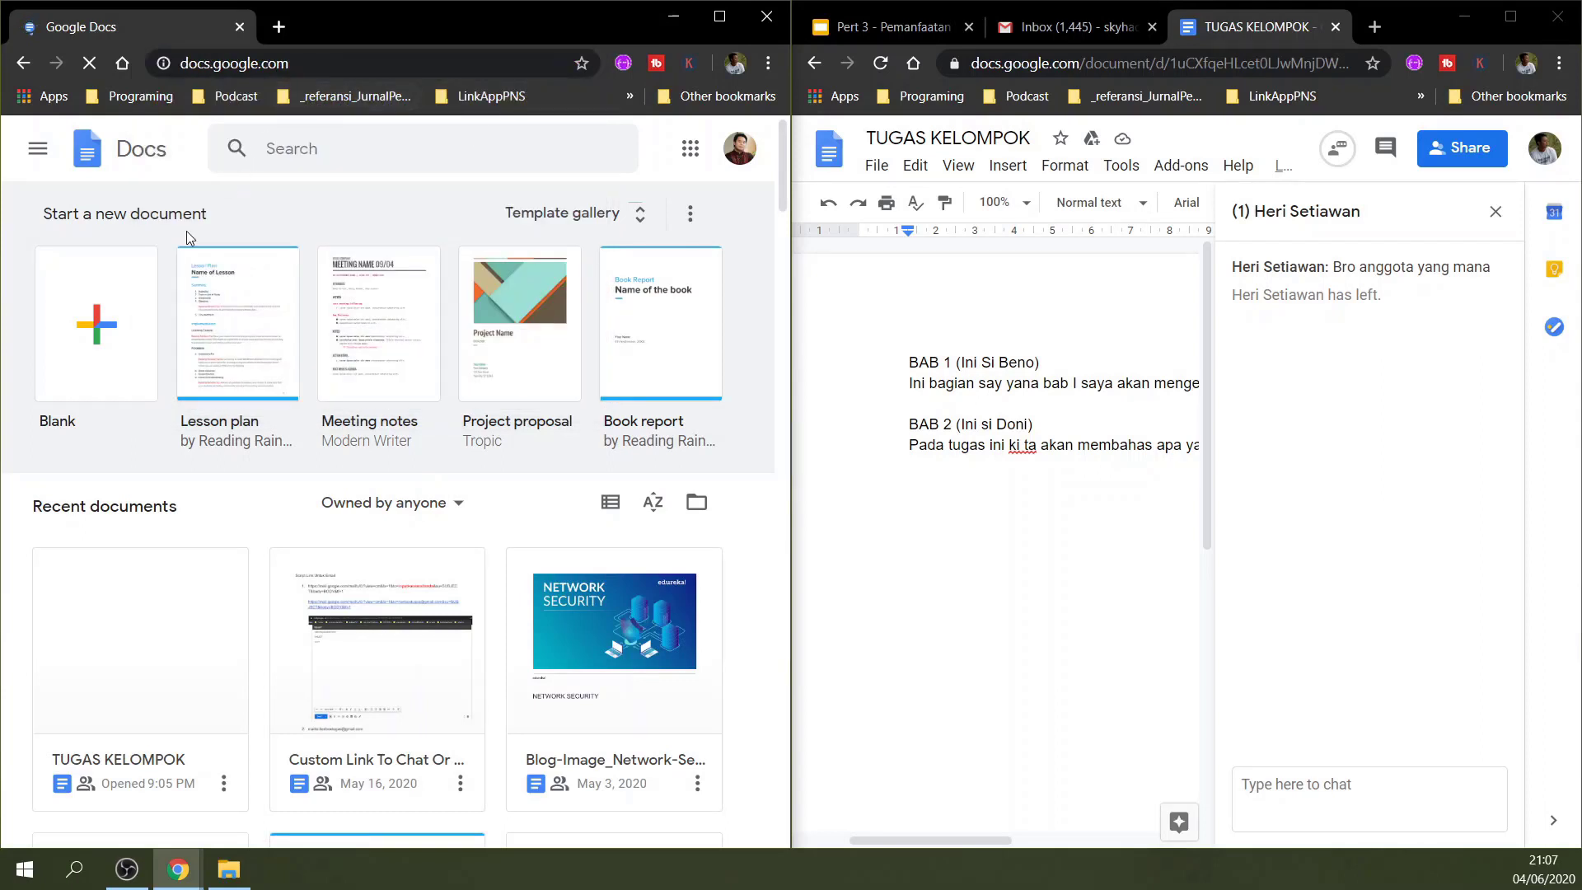
# Examine the Docs main menu for the other available Google apps, and close it again
pyautogui.click(37, 149)
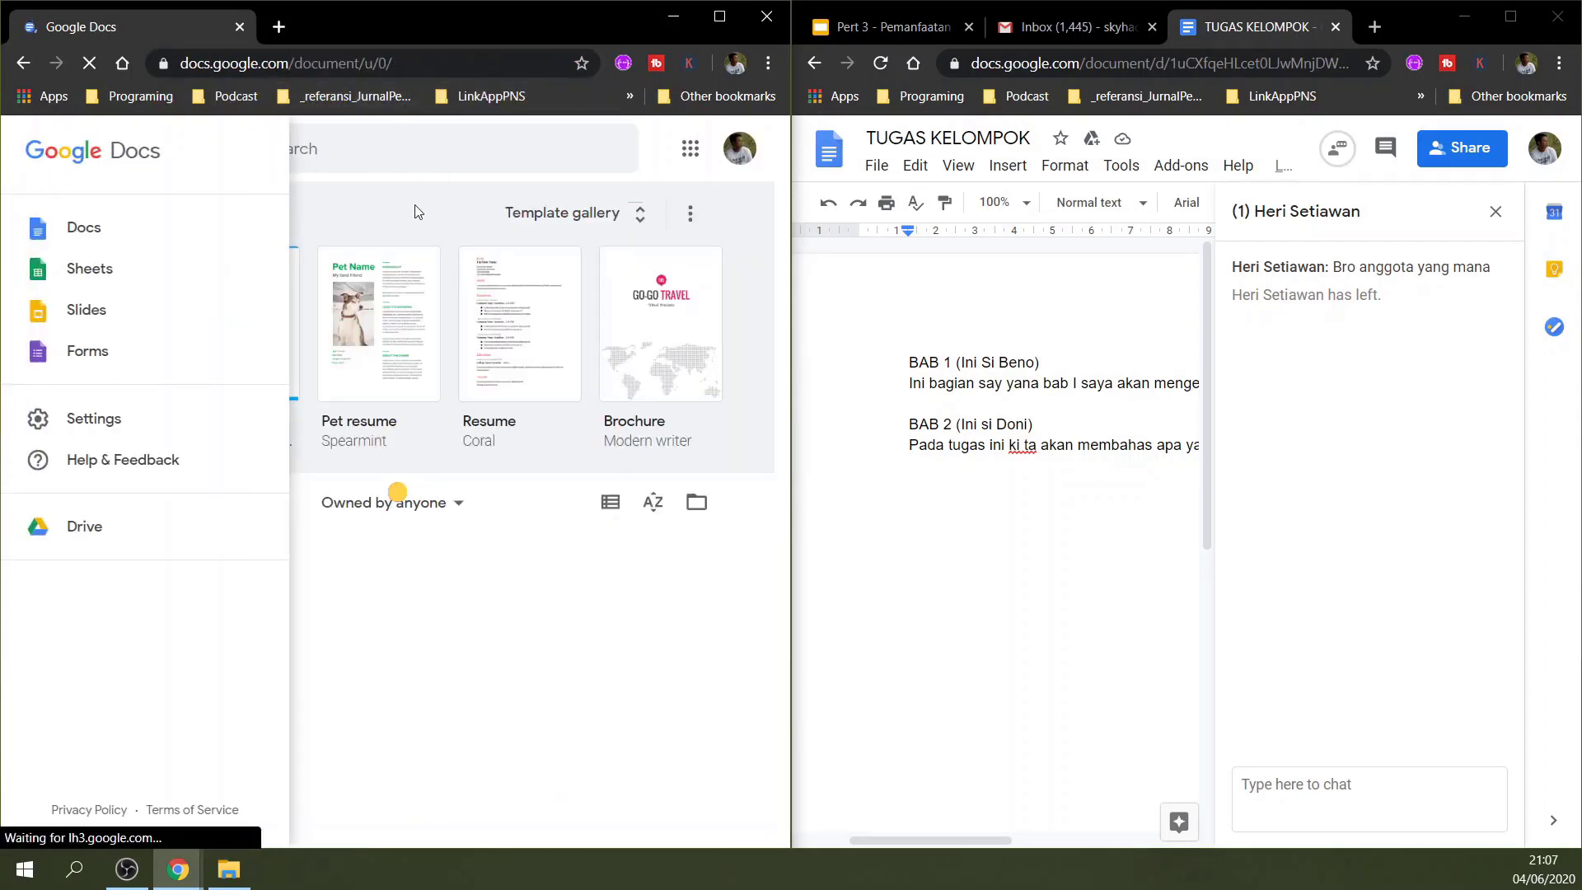
pyautogui.click(416, 213)
pyautogui.click(45, 169)
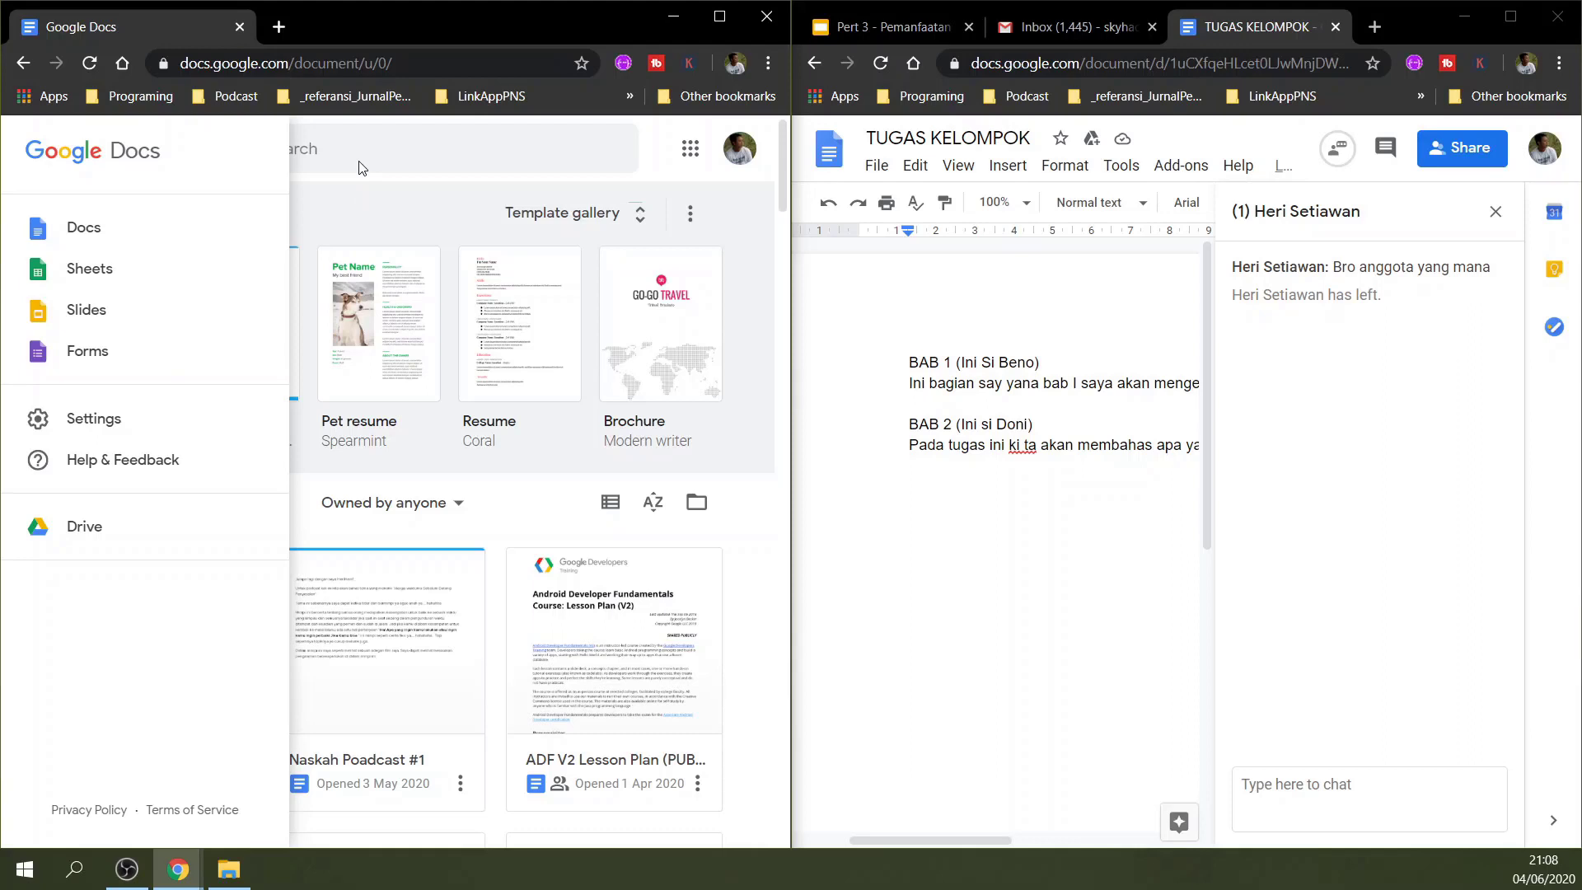
pyautogui.click(373, 183)
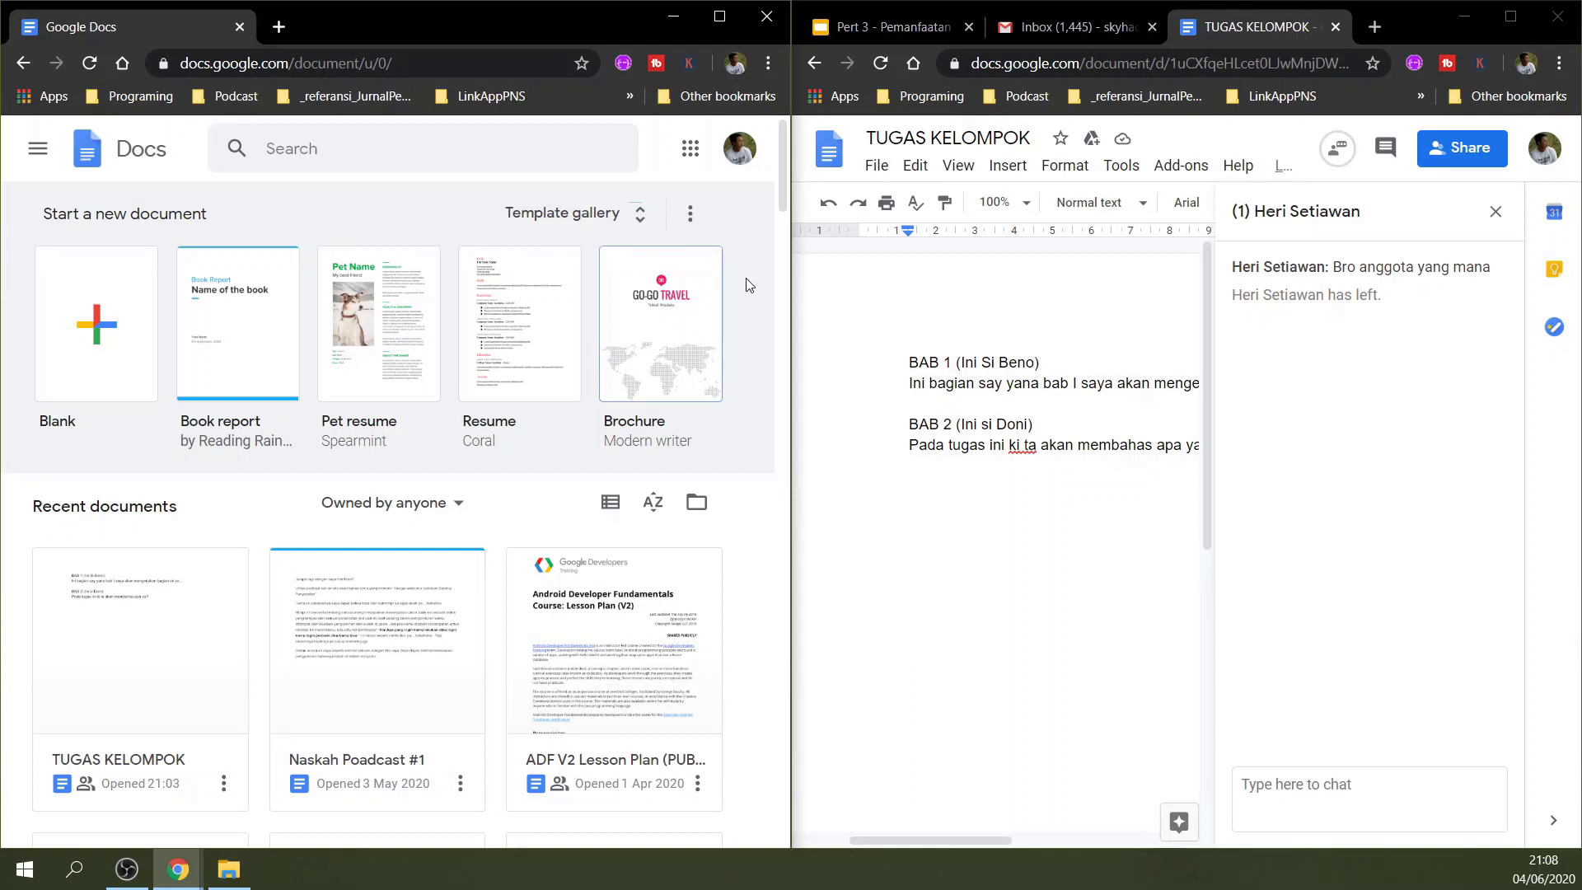
# Place the cursor at the start of the BAB 1 heading in the recipient's document
pyautogui.moveTo(906, 362); pyautogui.dragTo(960, 363)
pyautogui.click(1029, 424)
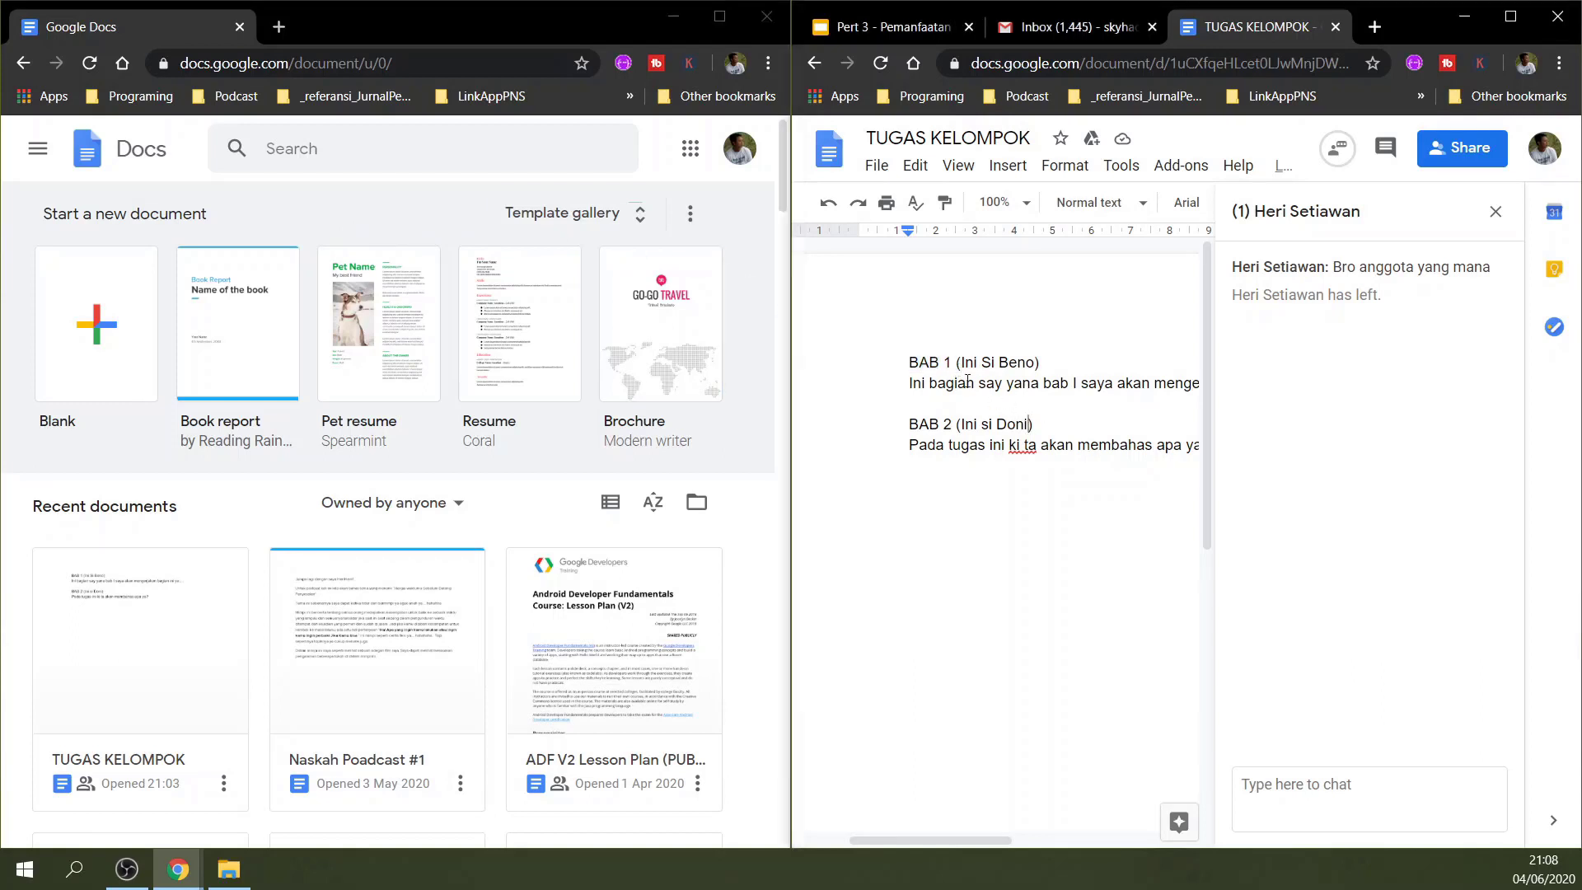
pyautogui.click(907, 362)
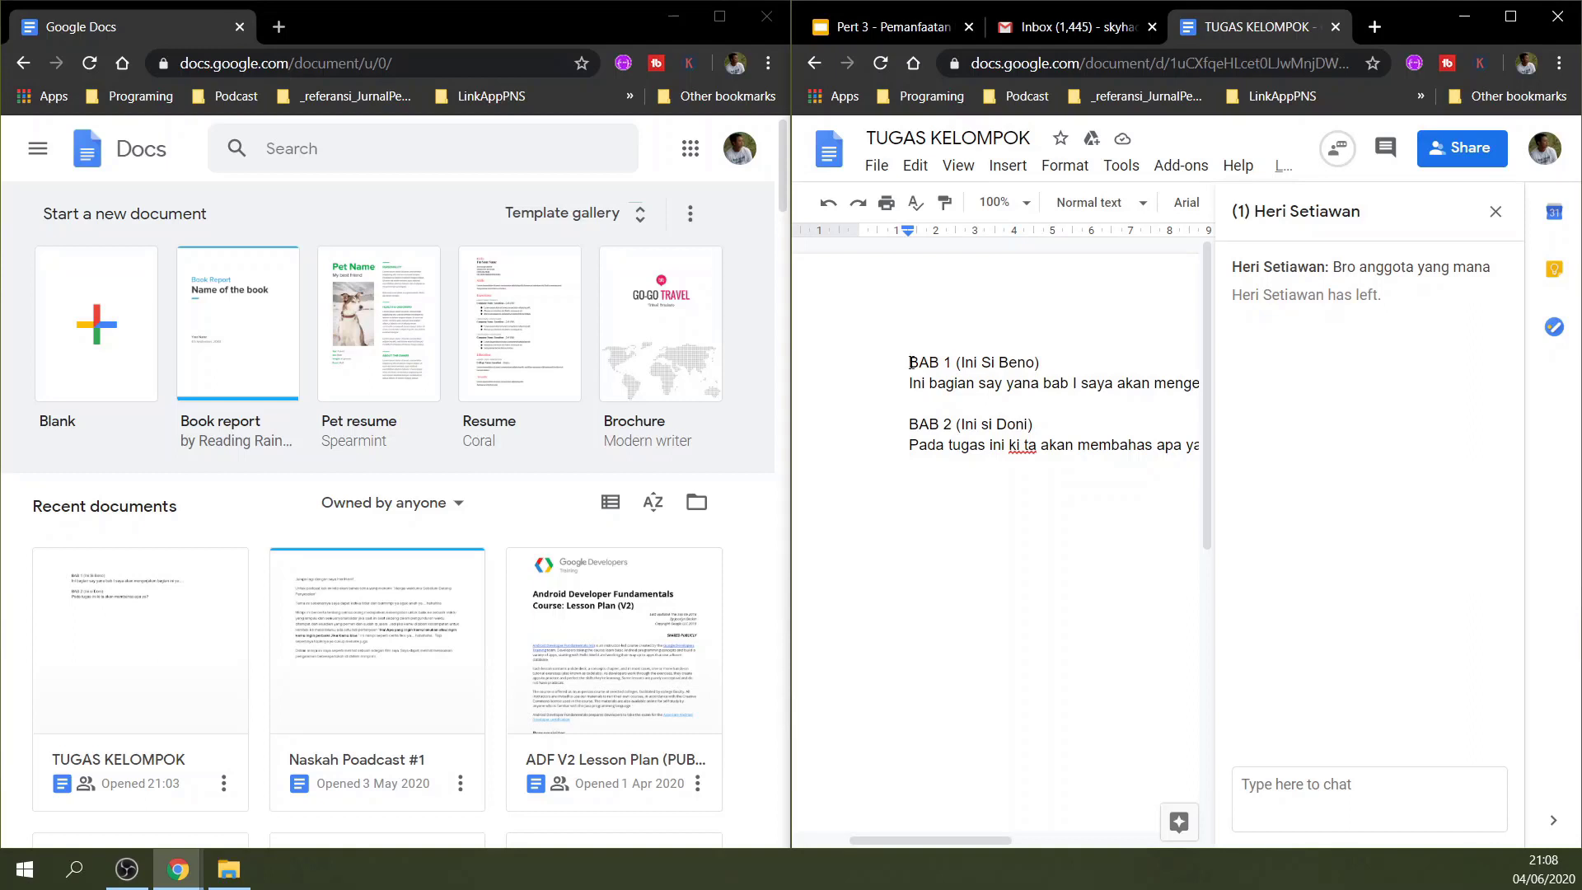